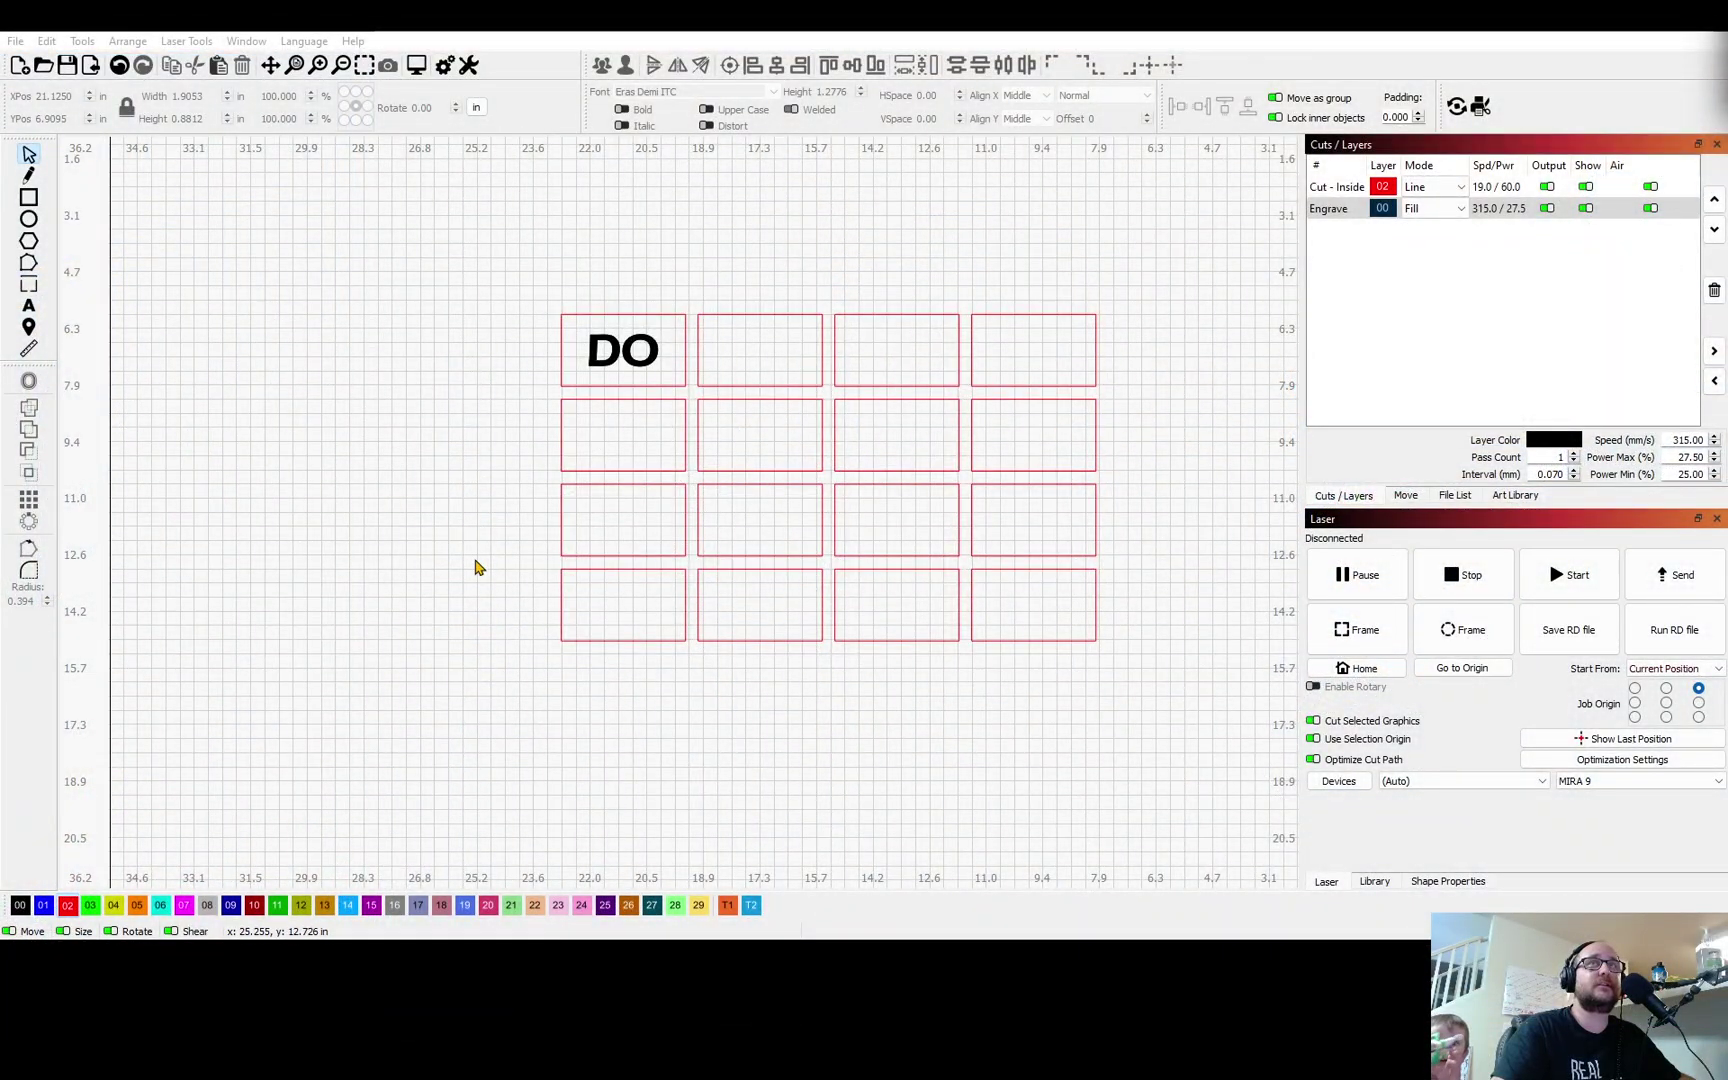
Drag the DO text up and left, out of the first slot and above the grid.
scroll(771, 494, "up", 2)
left_click_drag(903, 458, 725, 517)
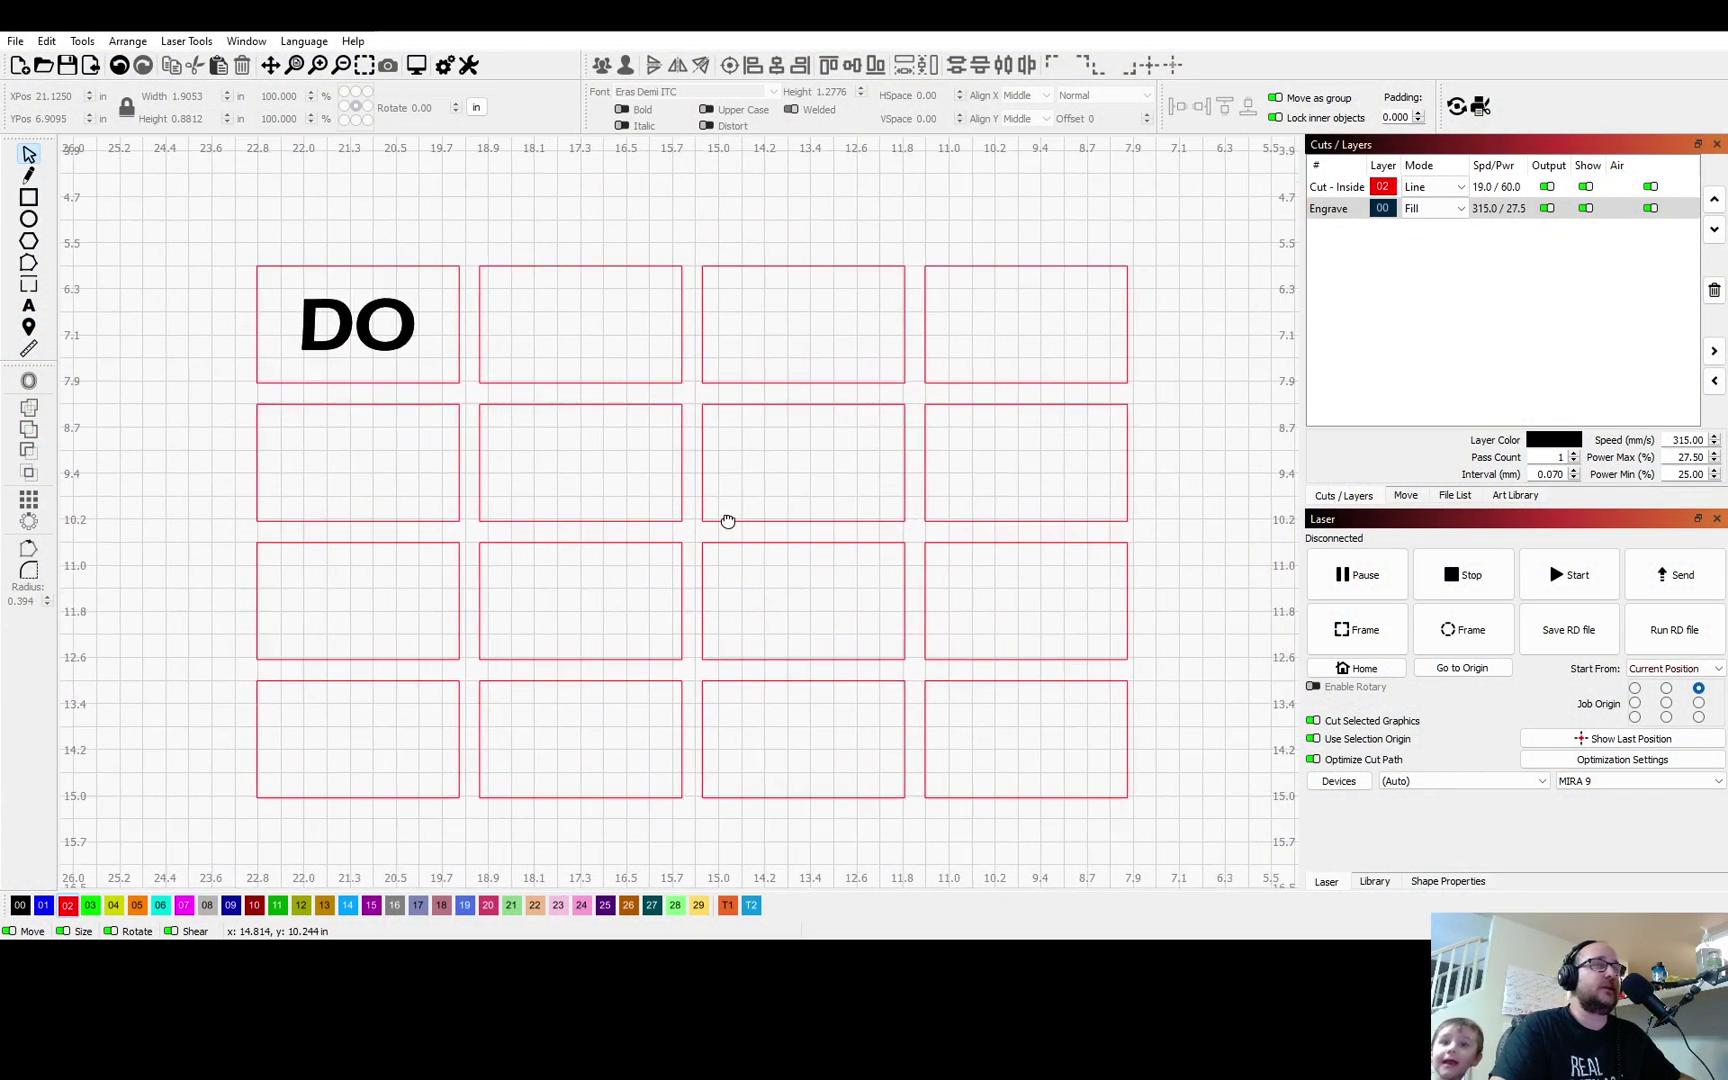
left_click(413, 351)
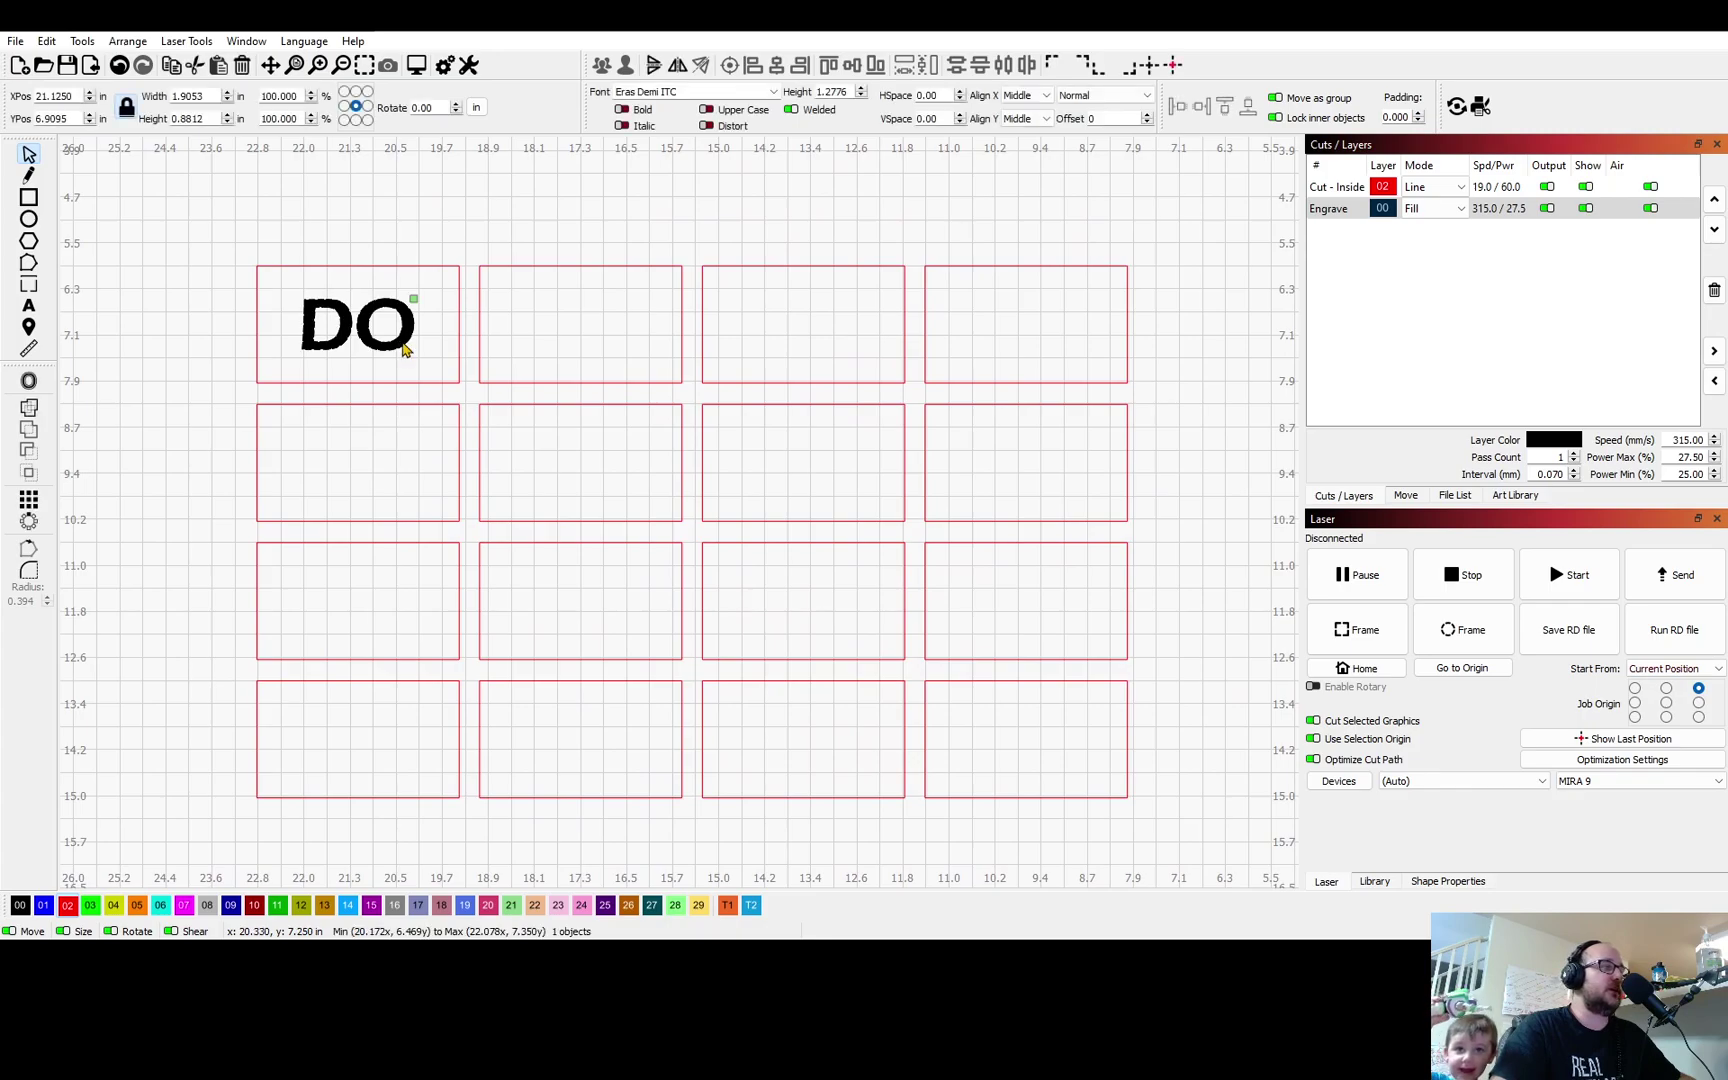
left_click_drag(413, 351, 202, 181)
Select everything on the canvas and unlock all the selected shapes.
left_click(420, 207)
key("ctrl+a")
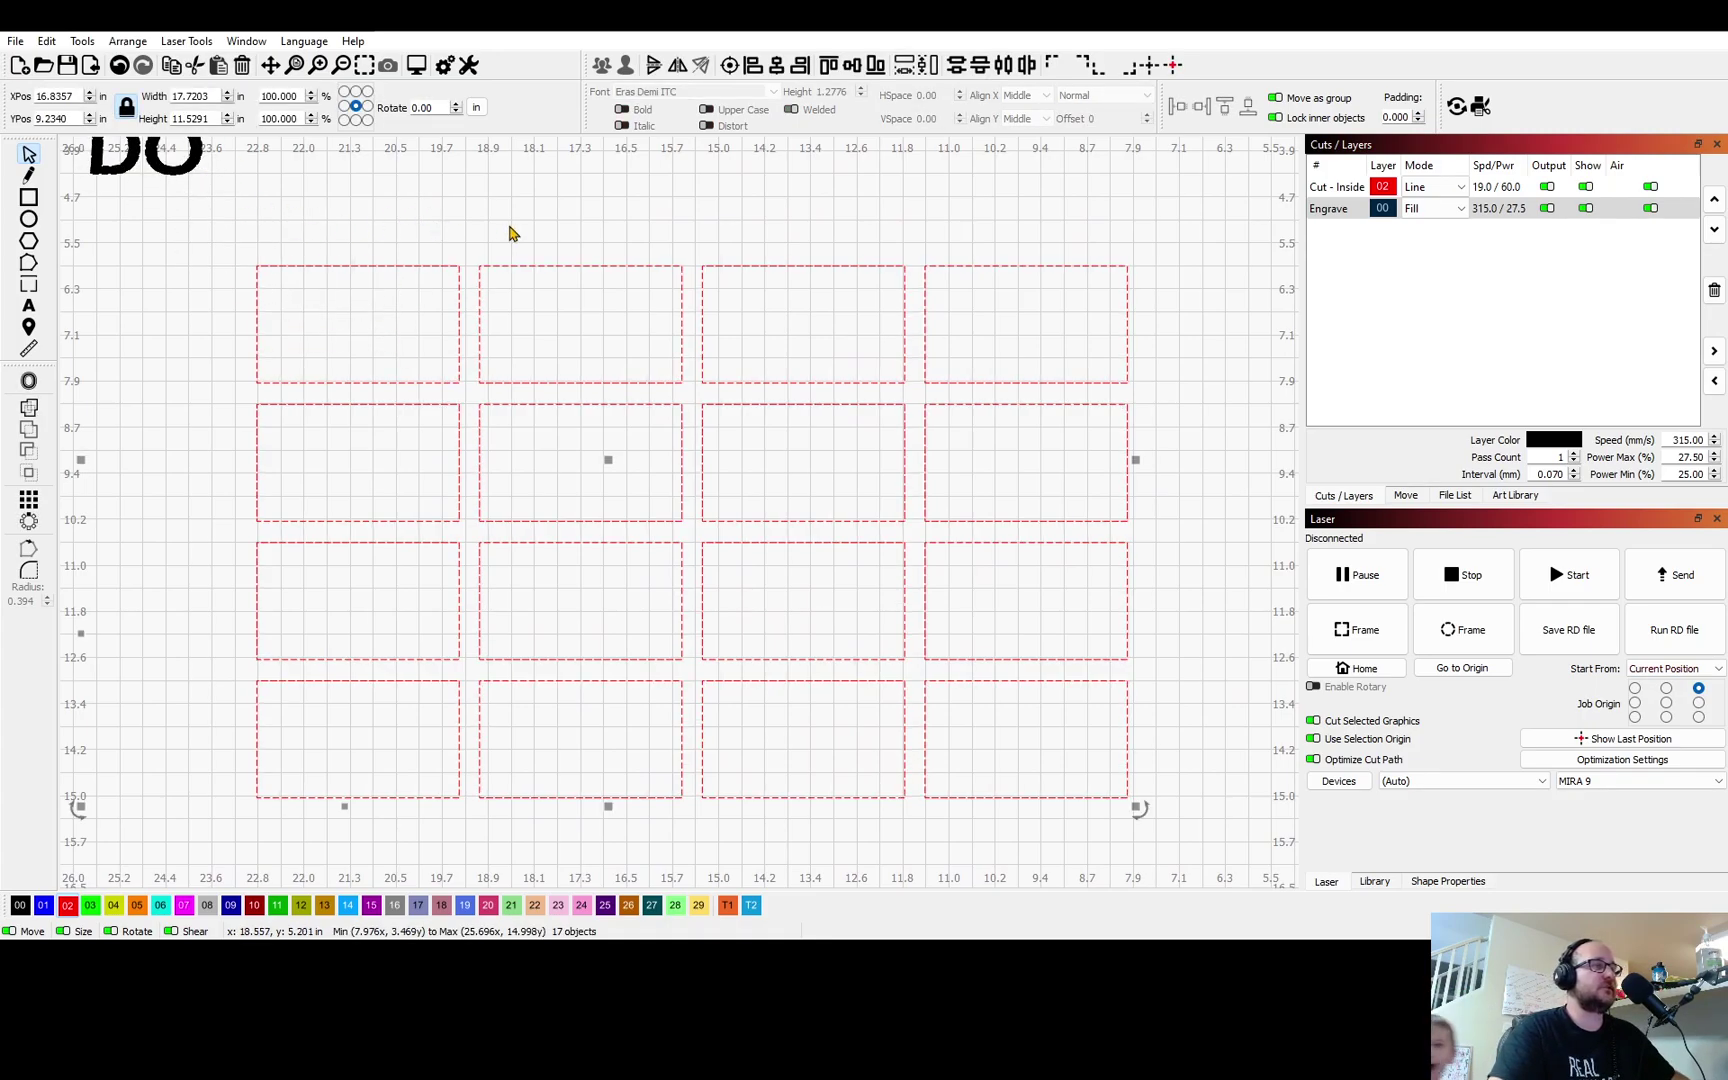
right_click(511, 228)
left_click(636, 433)
left_click(1014, 251)
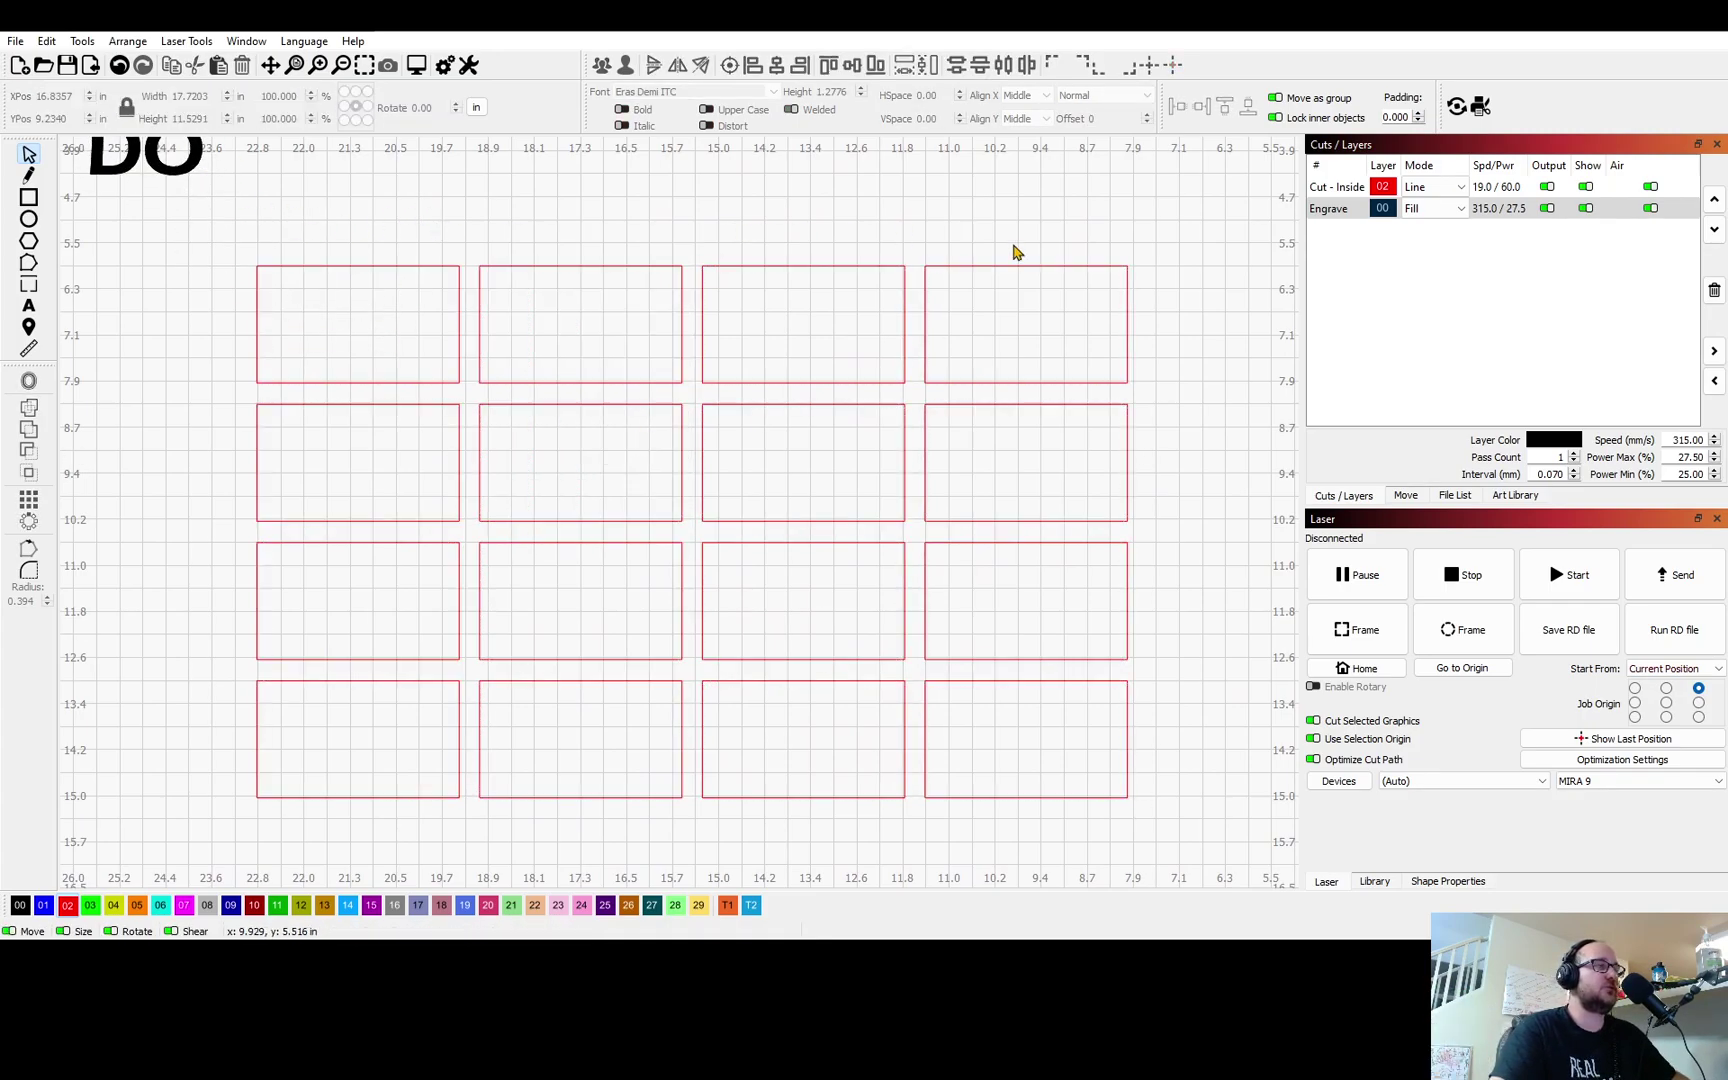
scroll(1022, 571, "down", 3)
Draw a large border rectangle around the slot grid and align its right and top edges.
scroll(1007, 540, "up", 1)
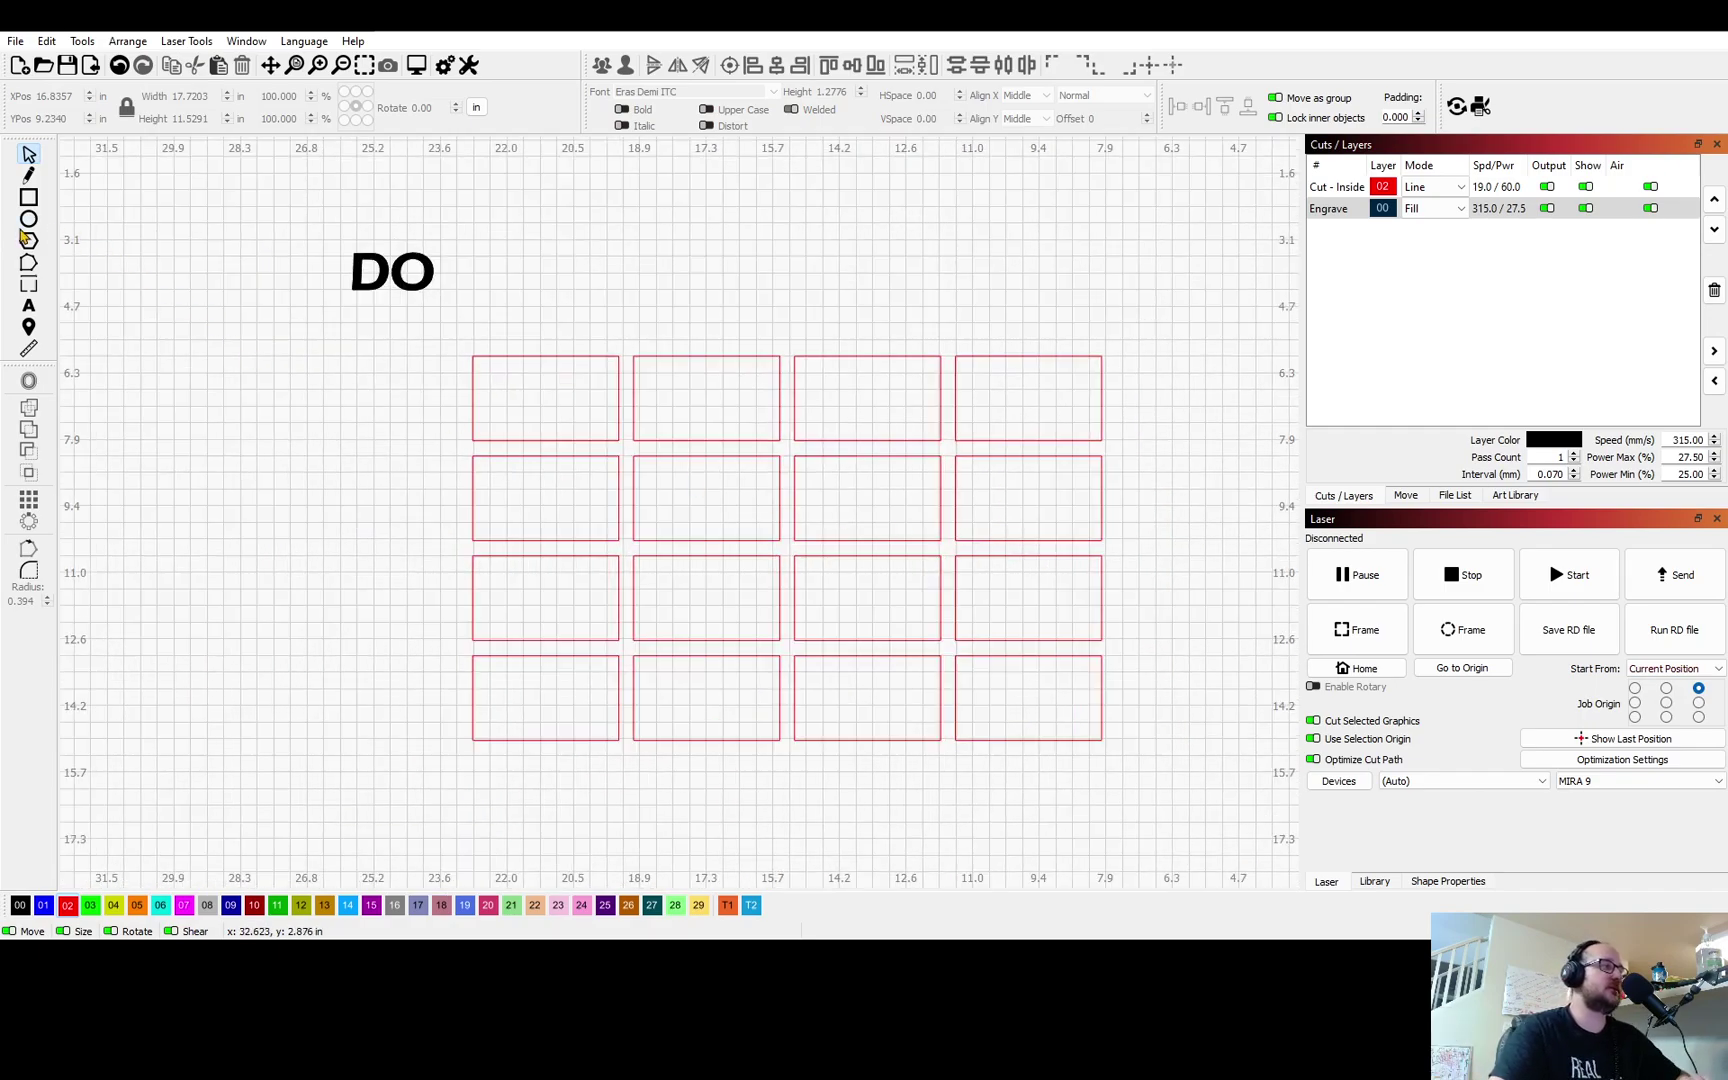
left_click(29, 199)
left_click_drag(383, 308, 1211, 800)
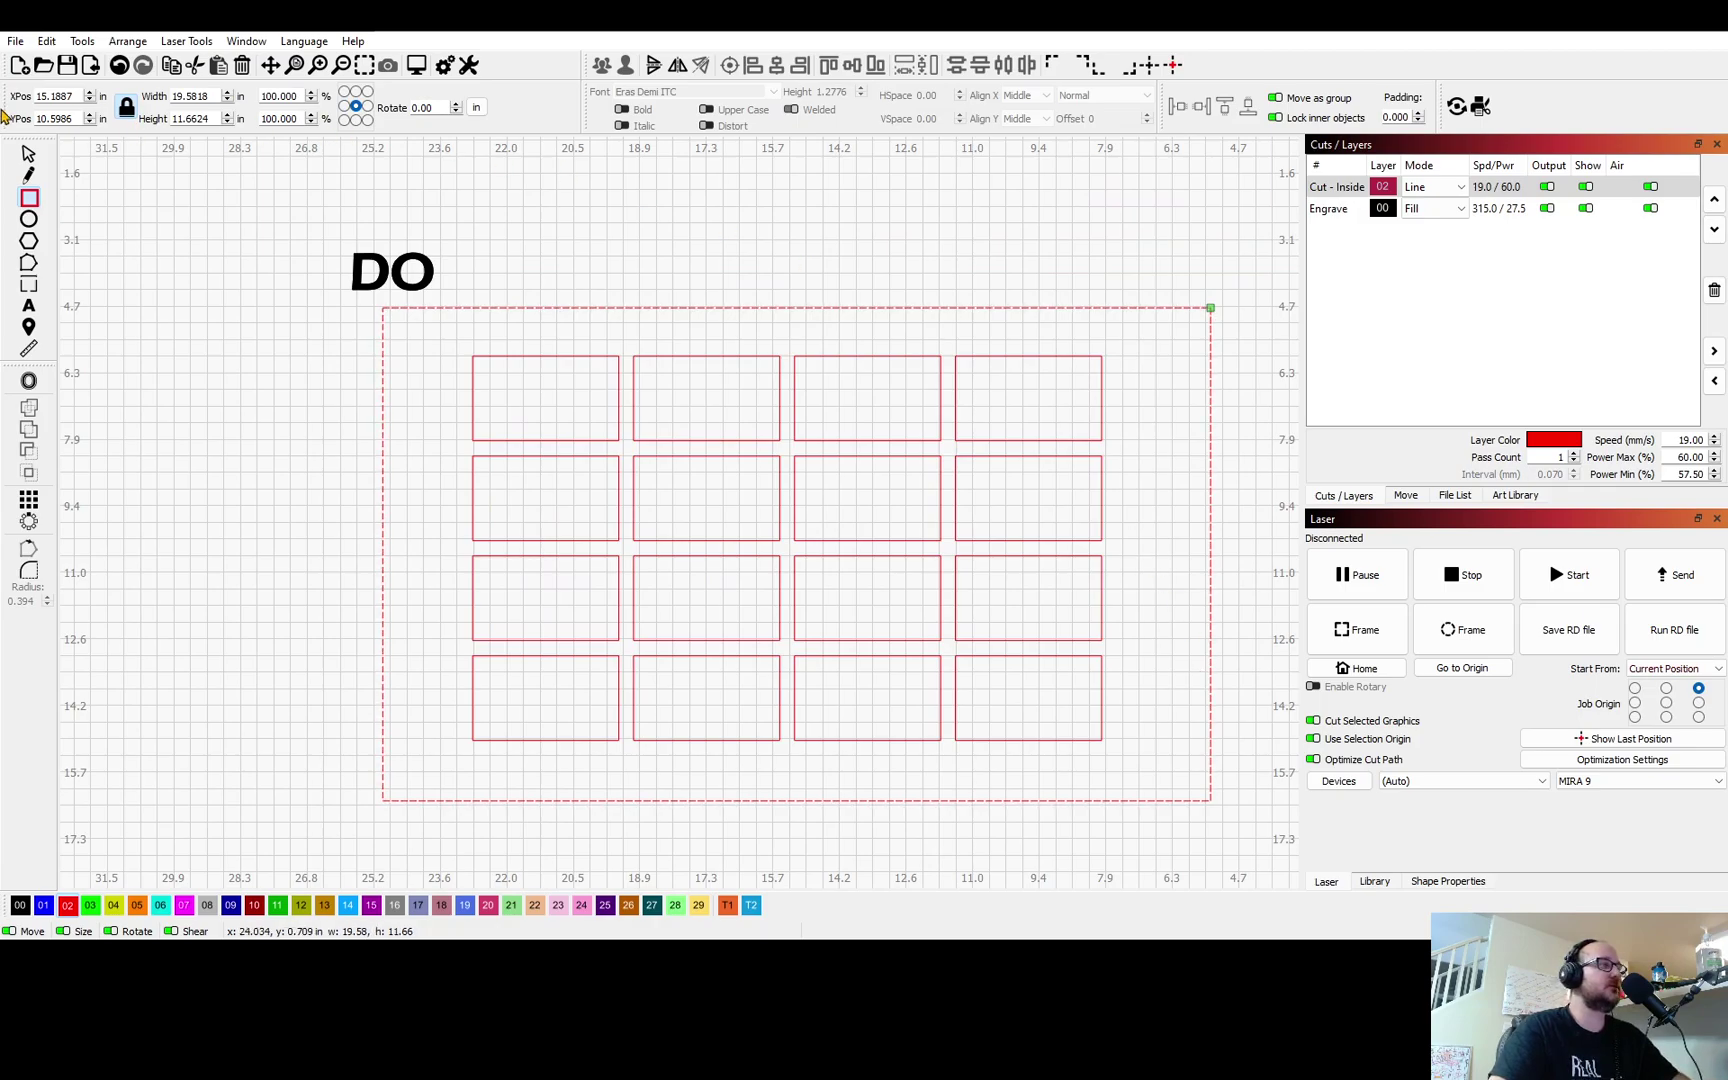
left_click(28, 155)
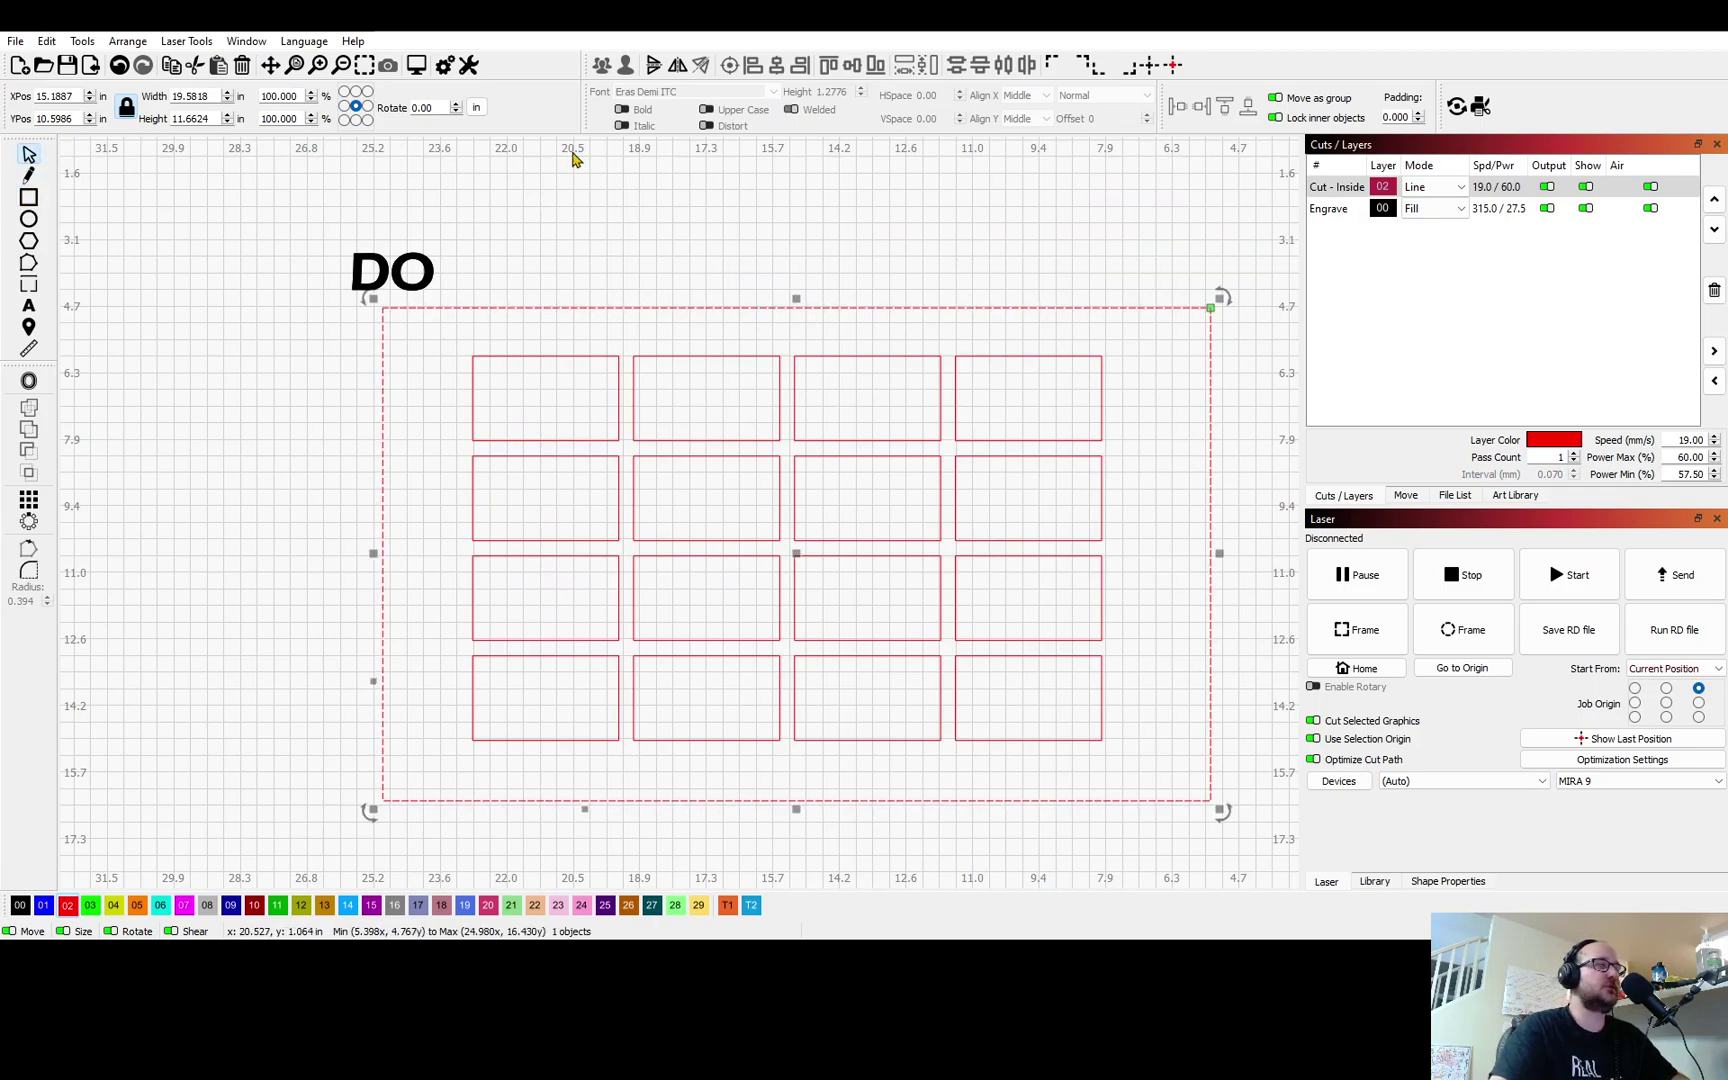
left_click(1148, 66)
left_click(1184, 297)
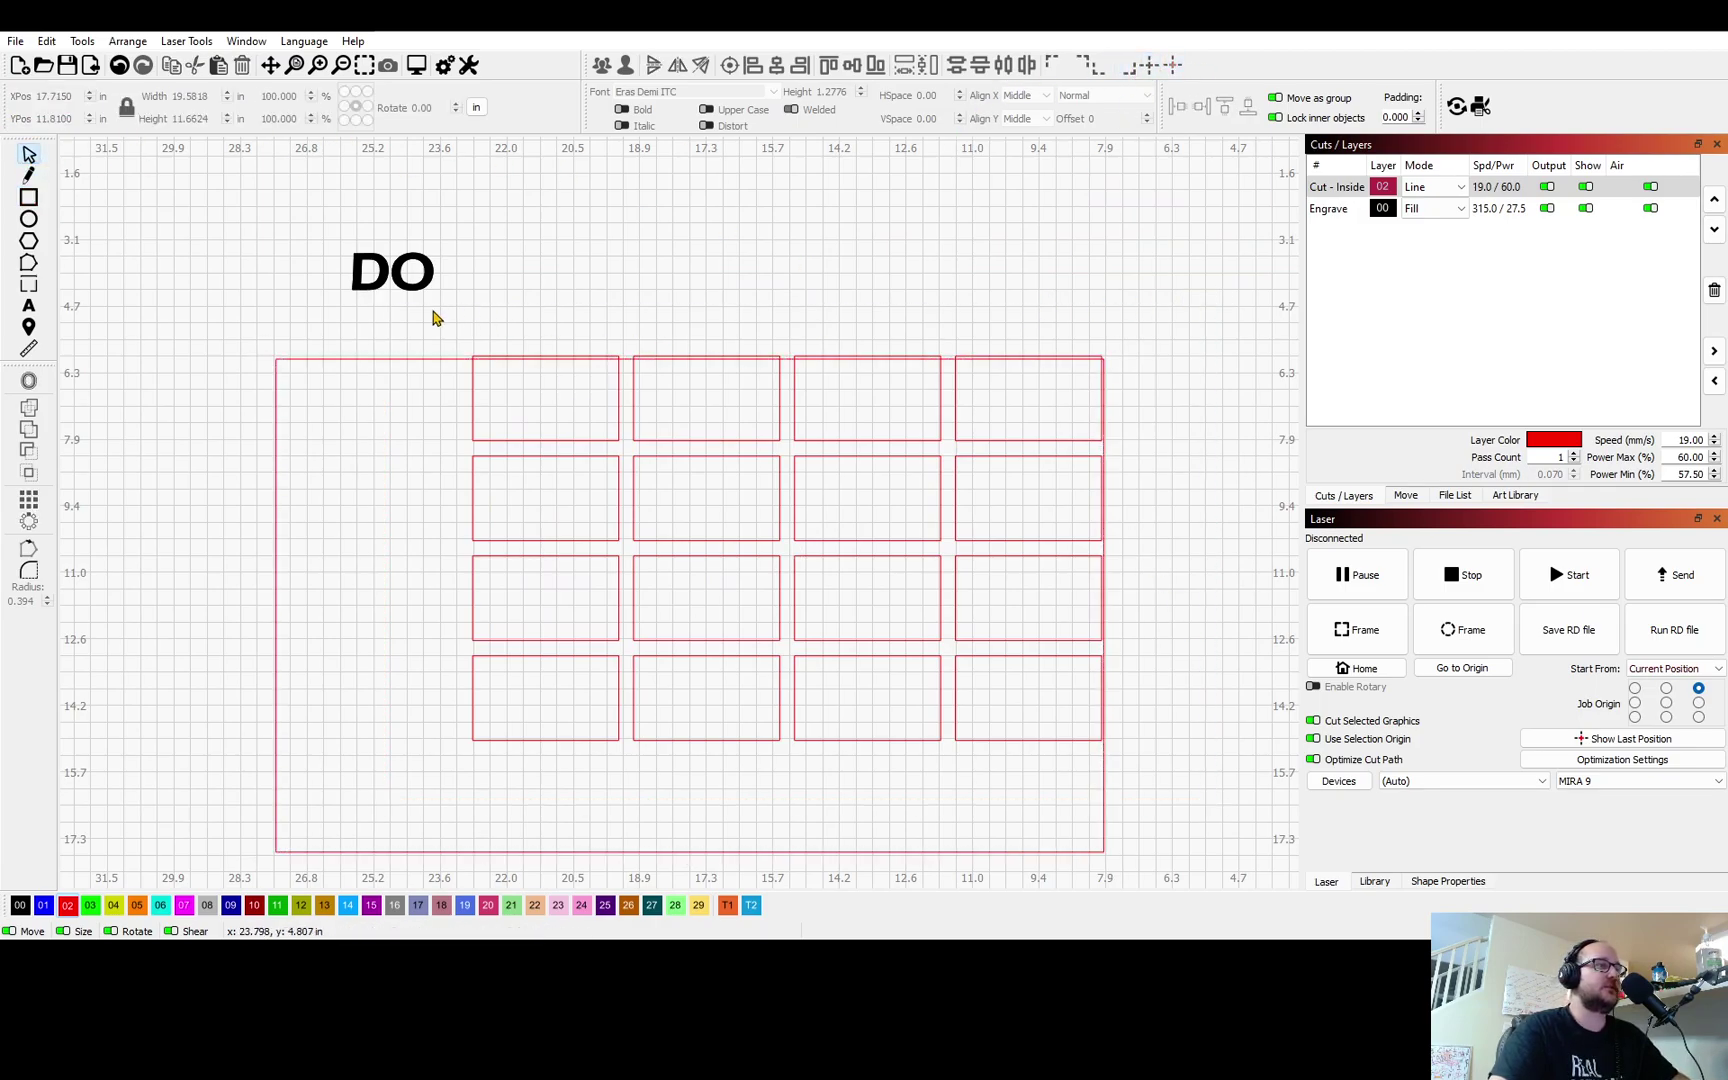
Group the 16 slots, centre them in the border, and narrow the border to 18.6025 wide.
left_click_drag(433, 317, 1177, 765)
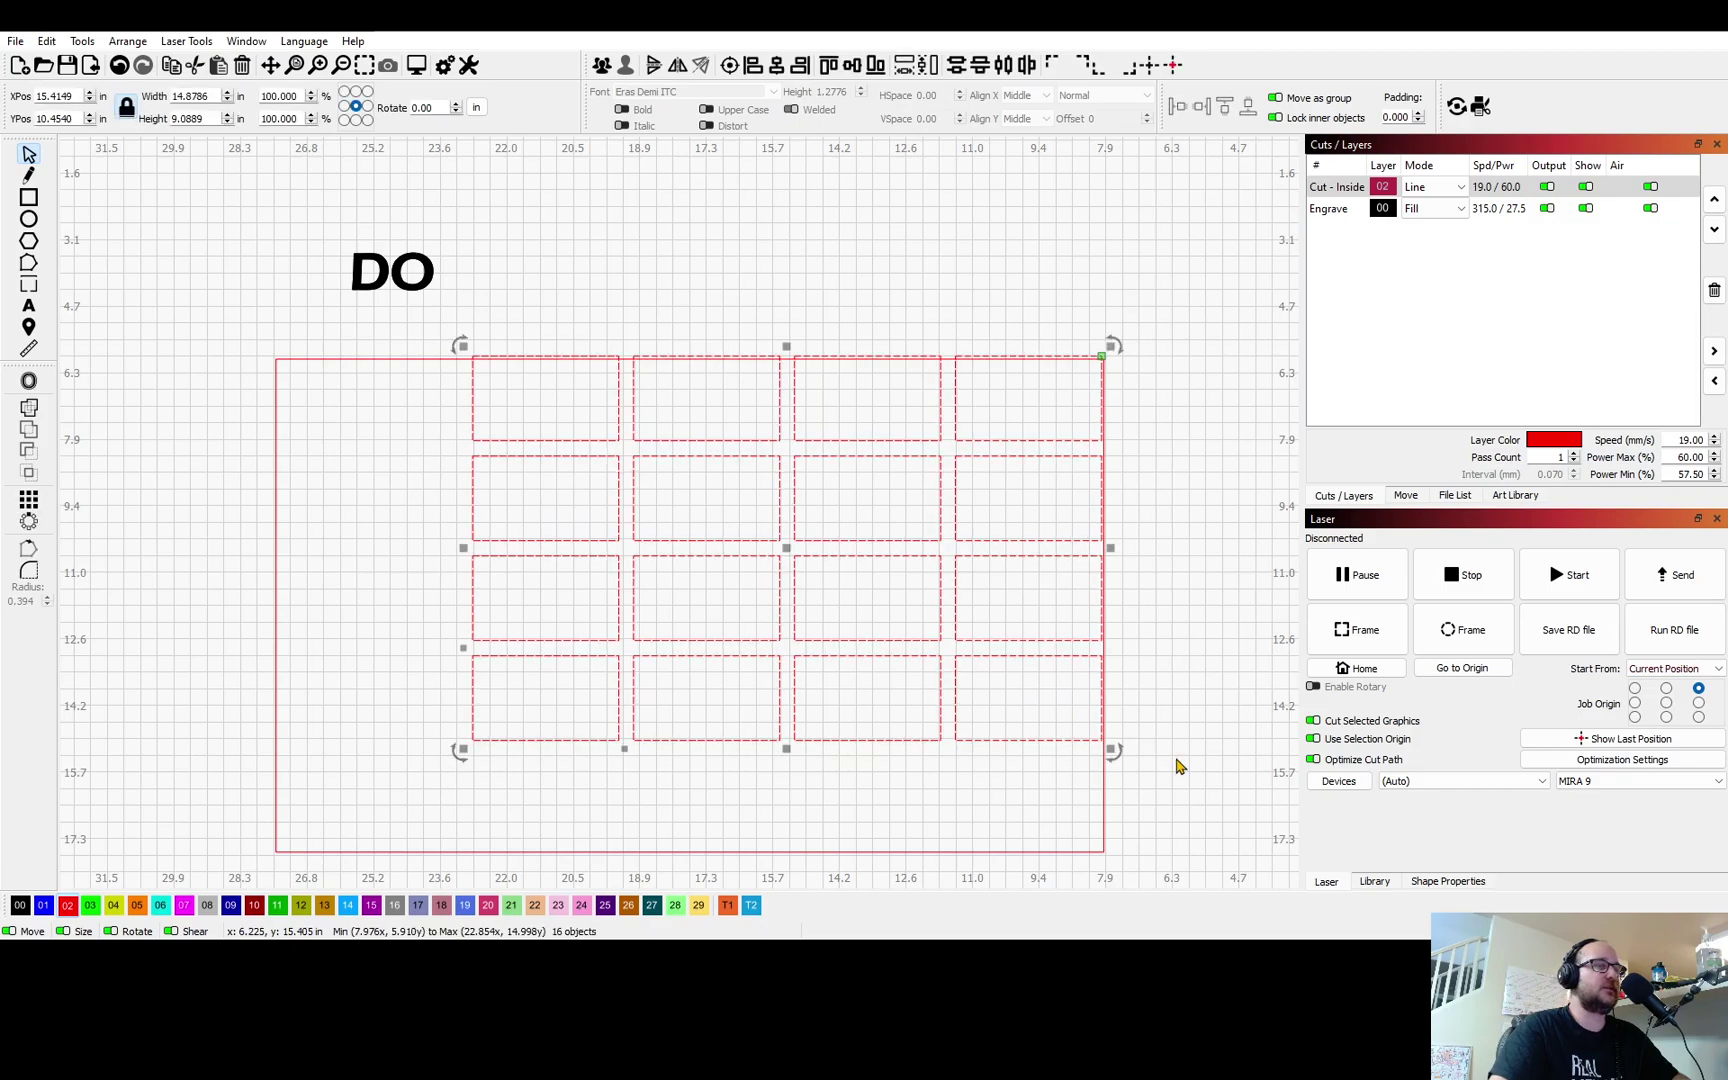
left_click(604, 66)
left_click(1150, 66)
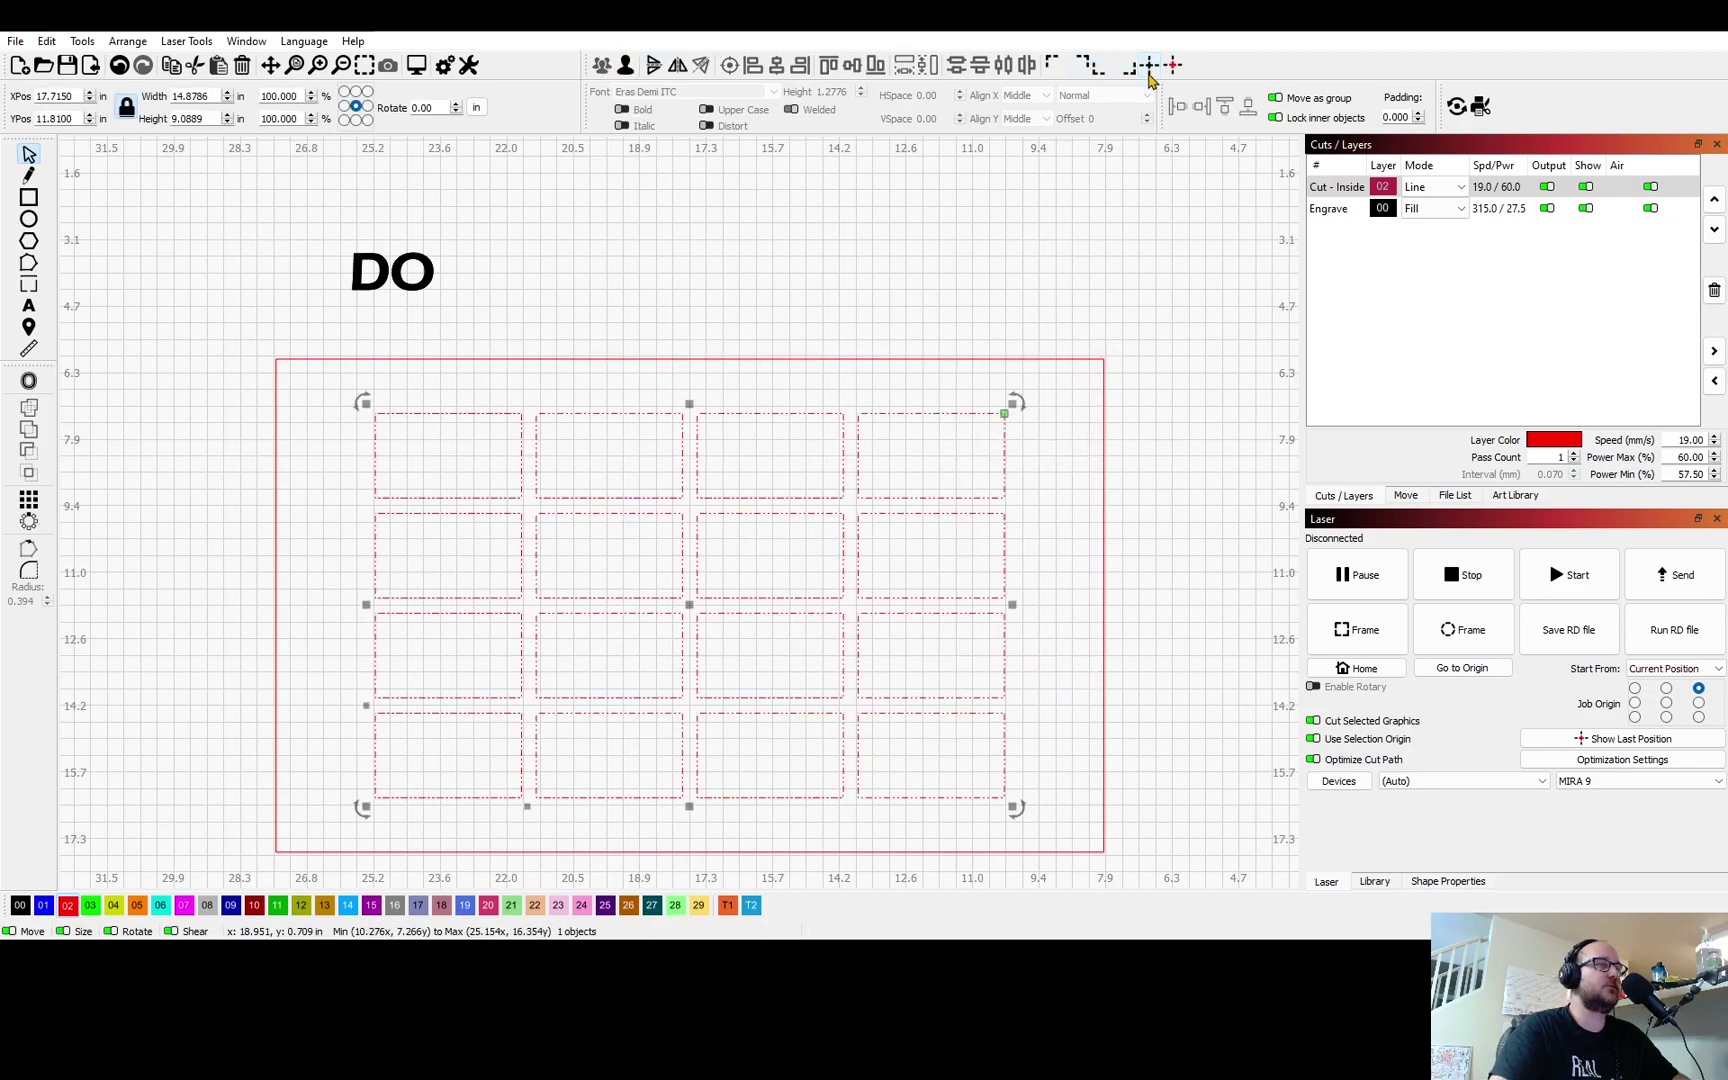
left_click(1199, 620)
left_click(1103, 567)
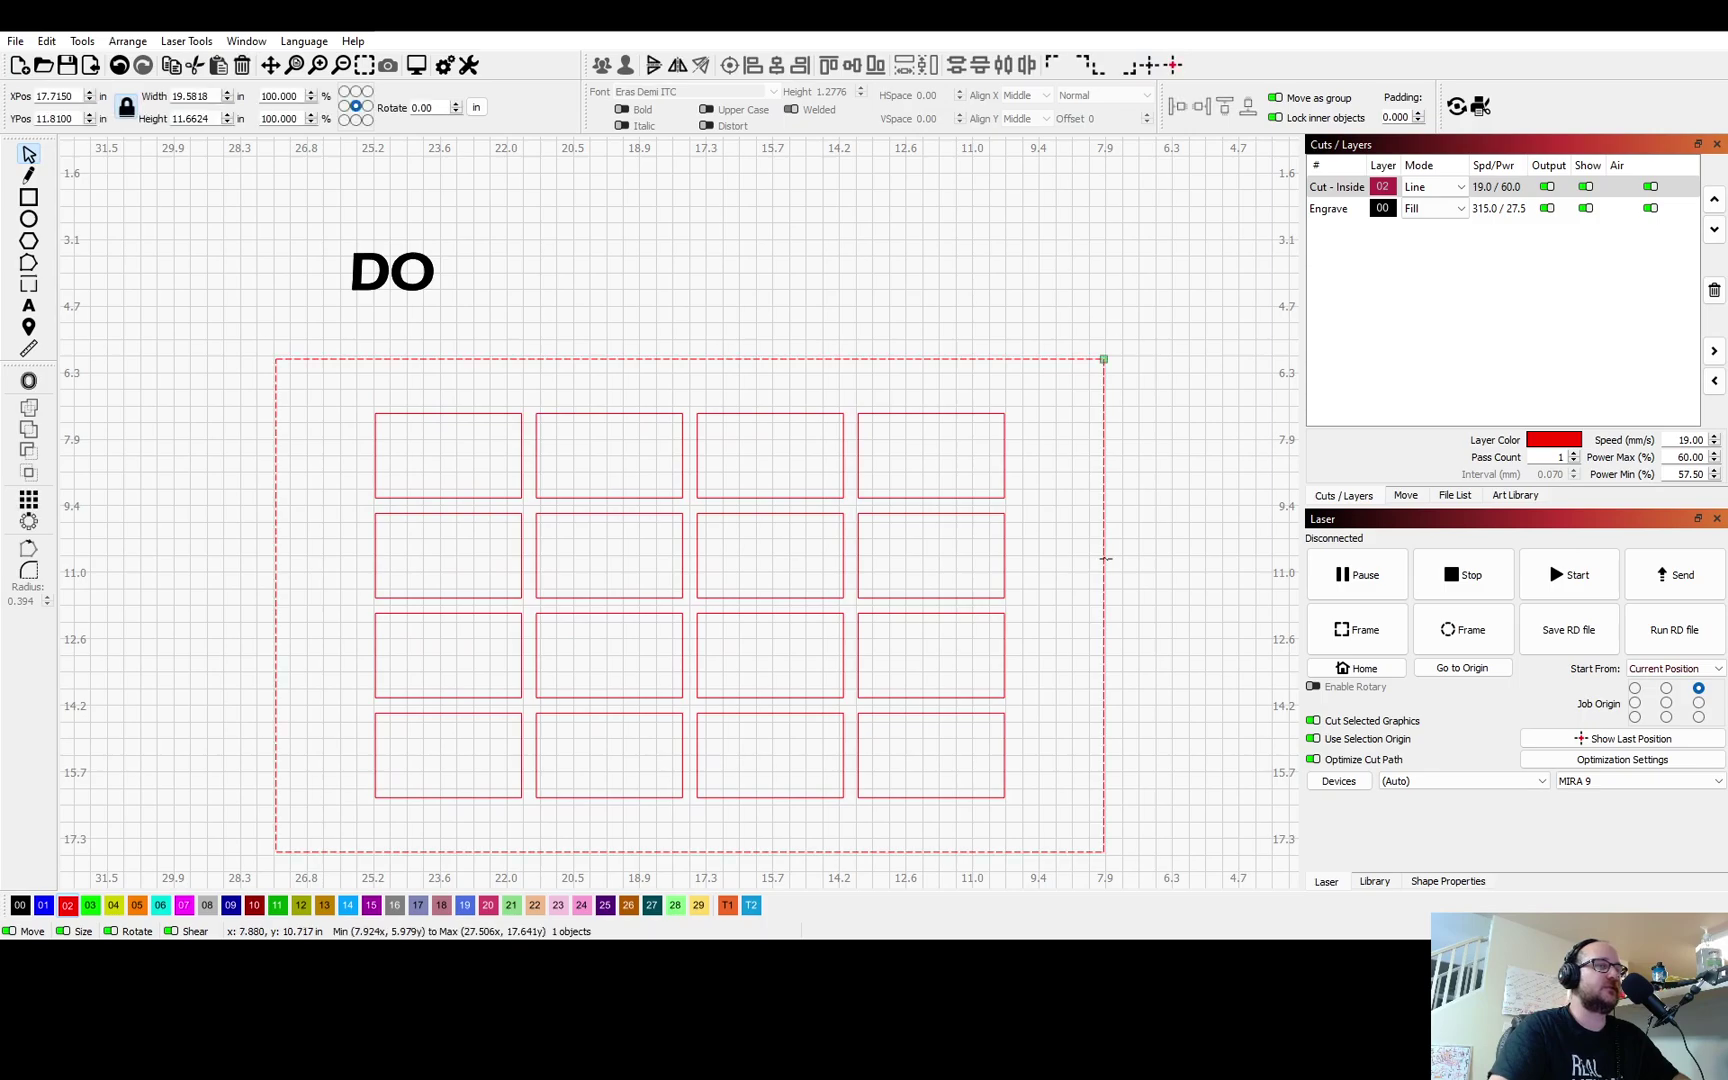
left_click_drag(1113, 604, 1092, 605)
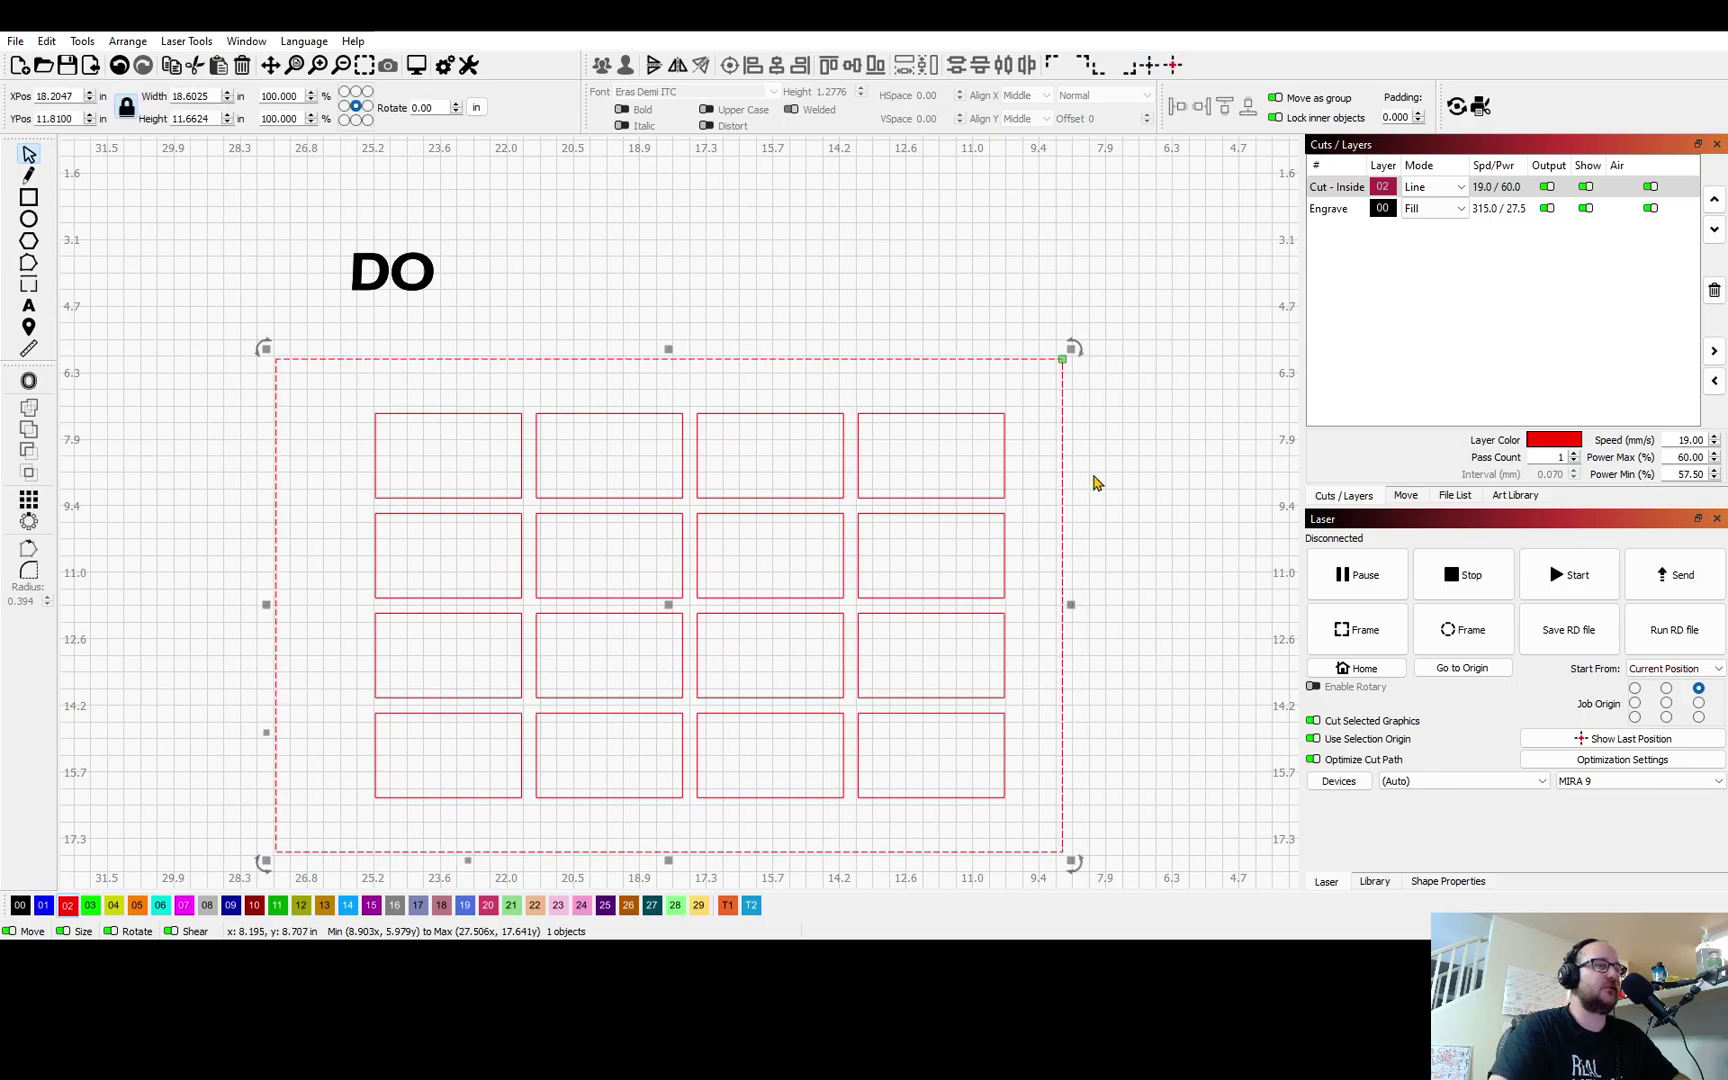
Try moving the top-left slot left, then undo the move.
left_click(1142, 447)
scroll(822, 432, "down", 3)
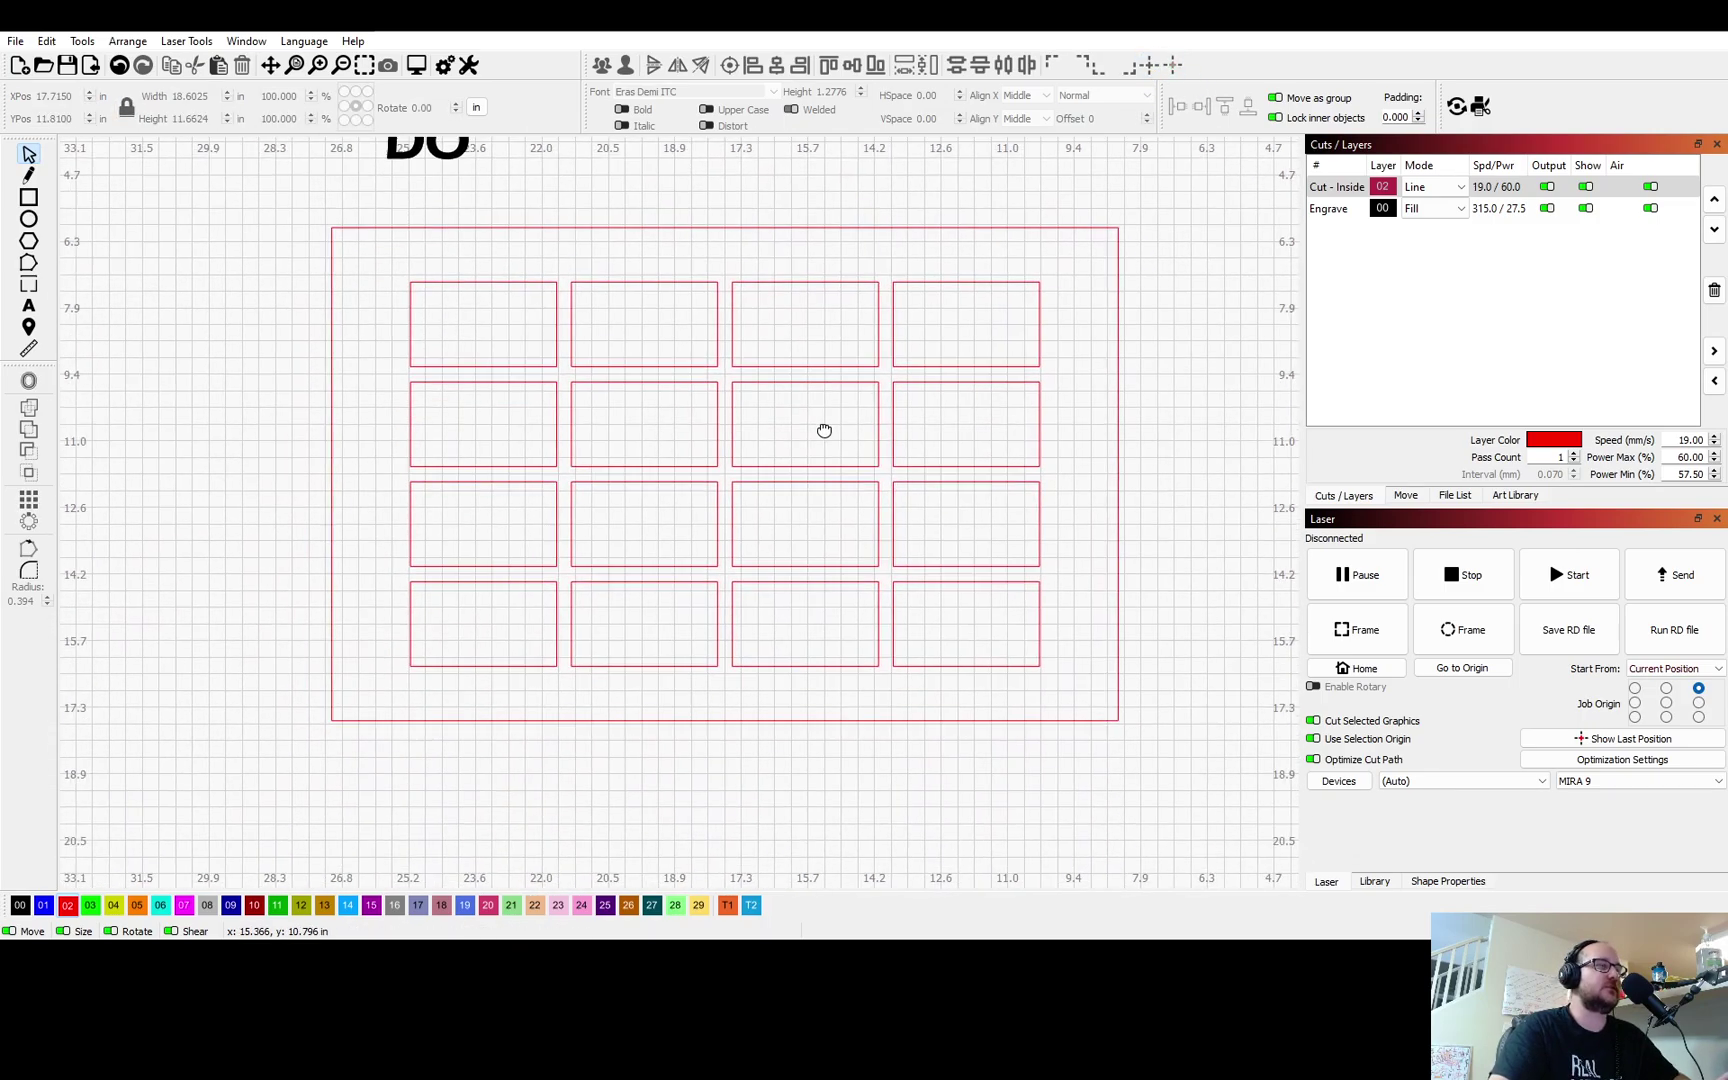
left_click(884, 454)
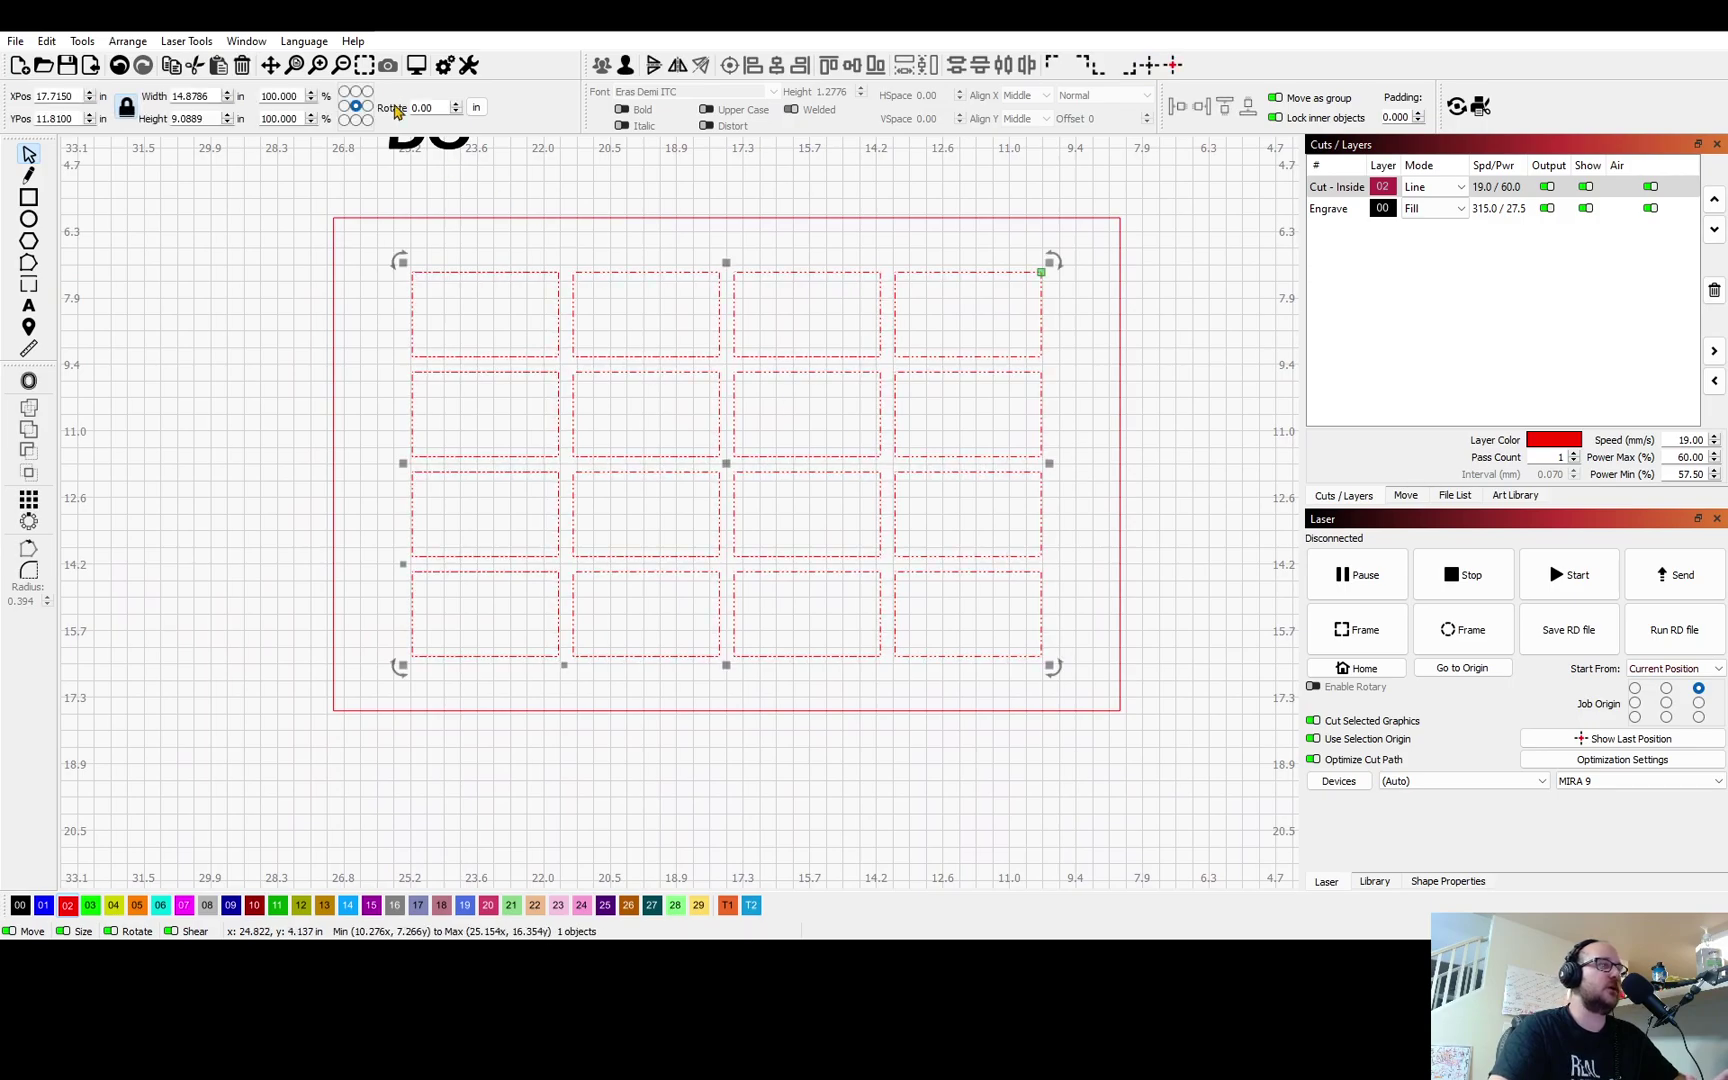
left_click(694, 200)
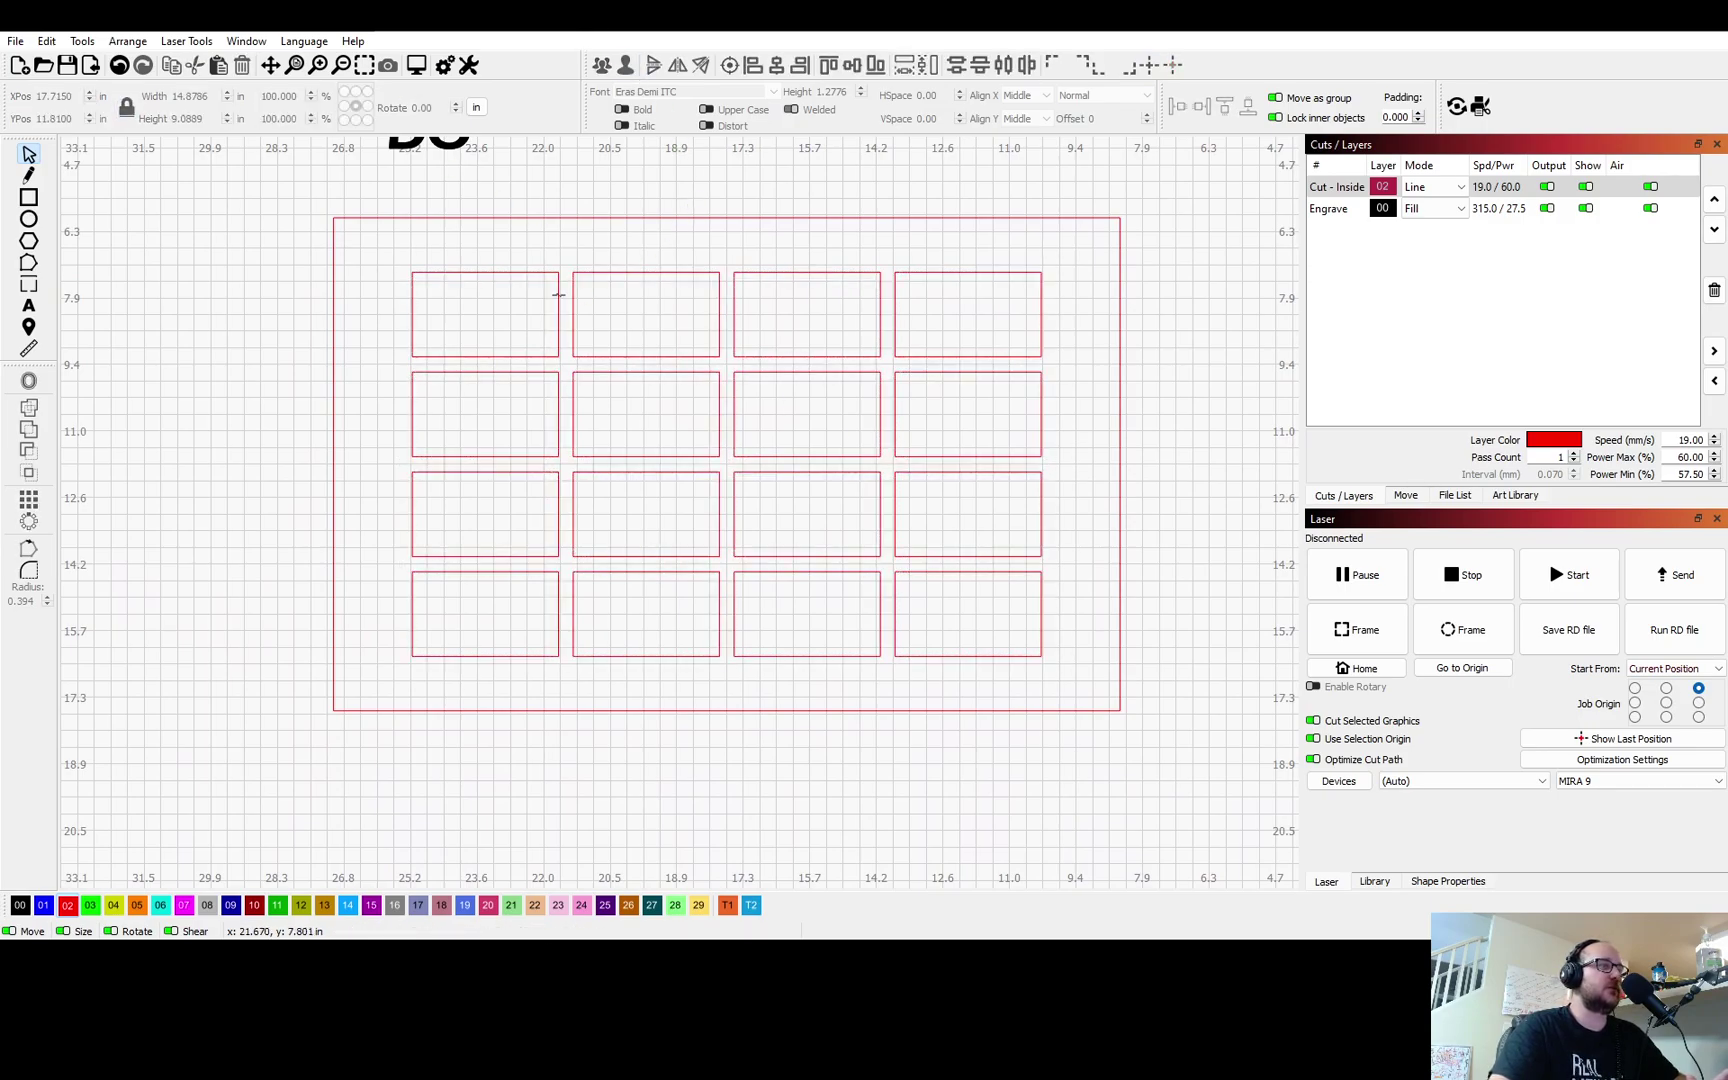
left_click_drag(559, 289, 520, 312)
scroll(605, 486, "up", 4)
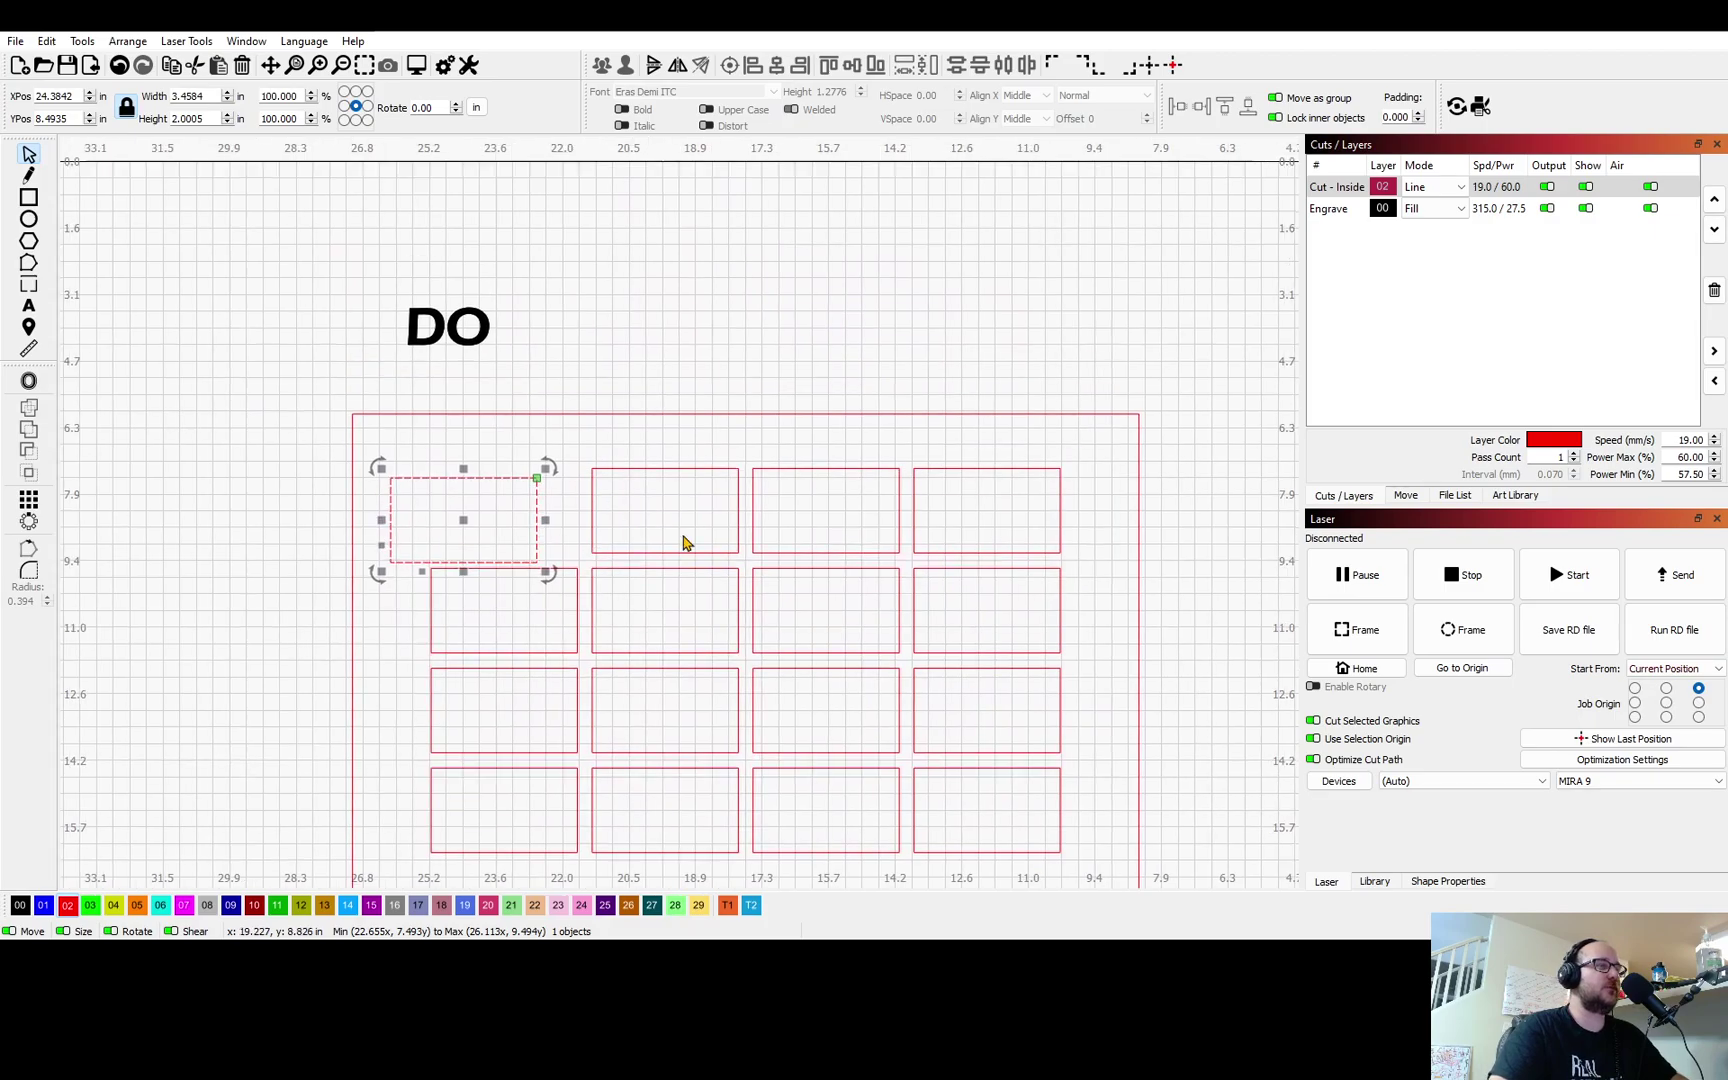
key("ctrl+z")
Centre the DO text horizontally and vertically on the top-left slot.
left_click(478, 336)
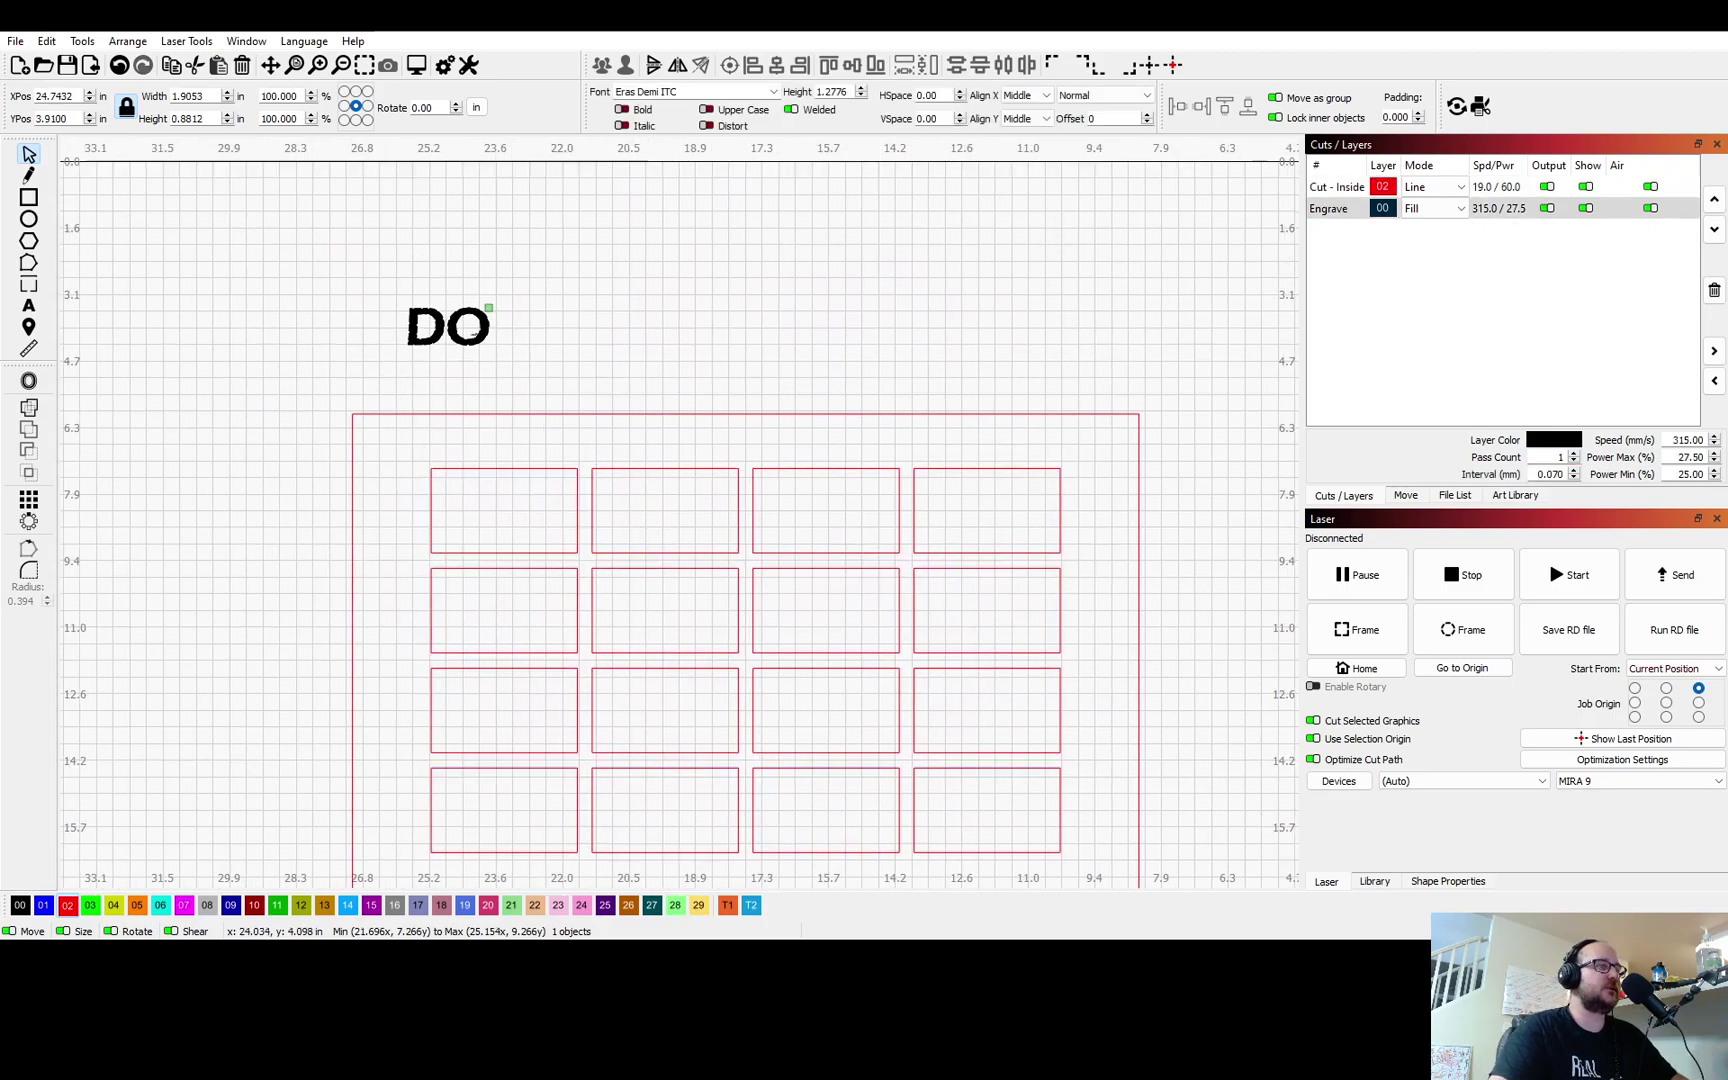
left_click(578, 484, "shift")
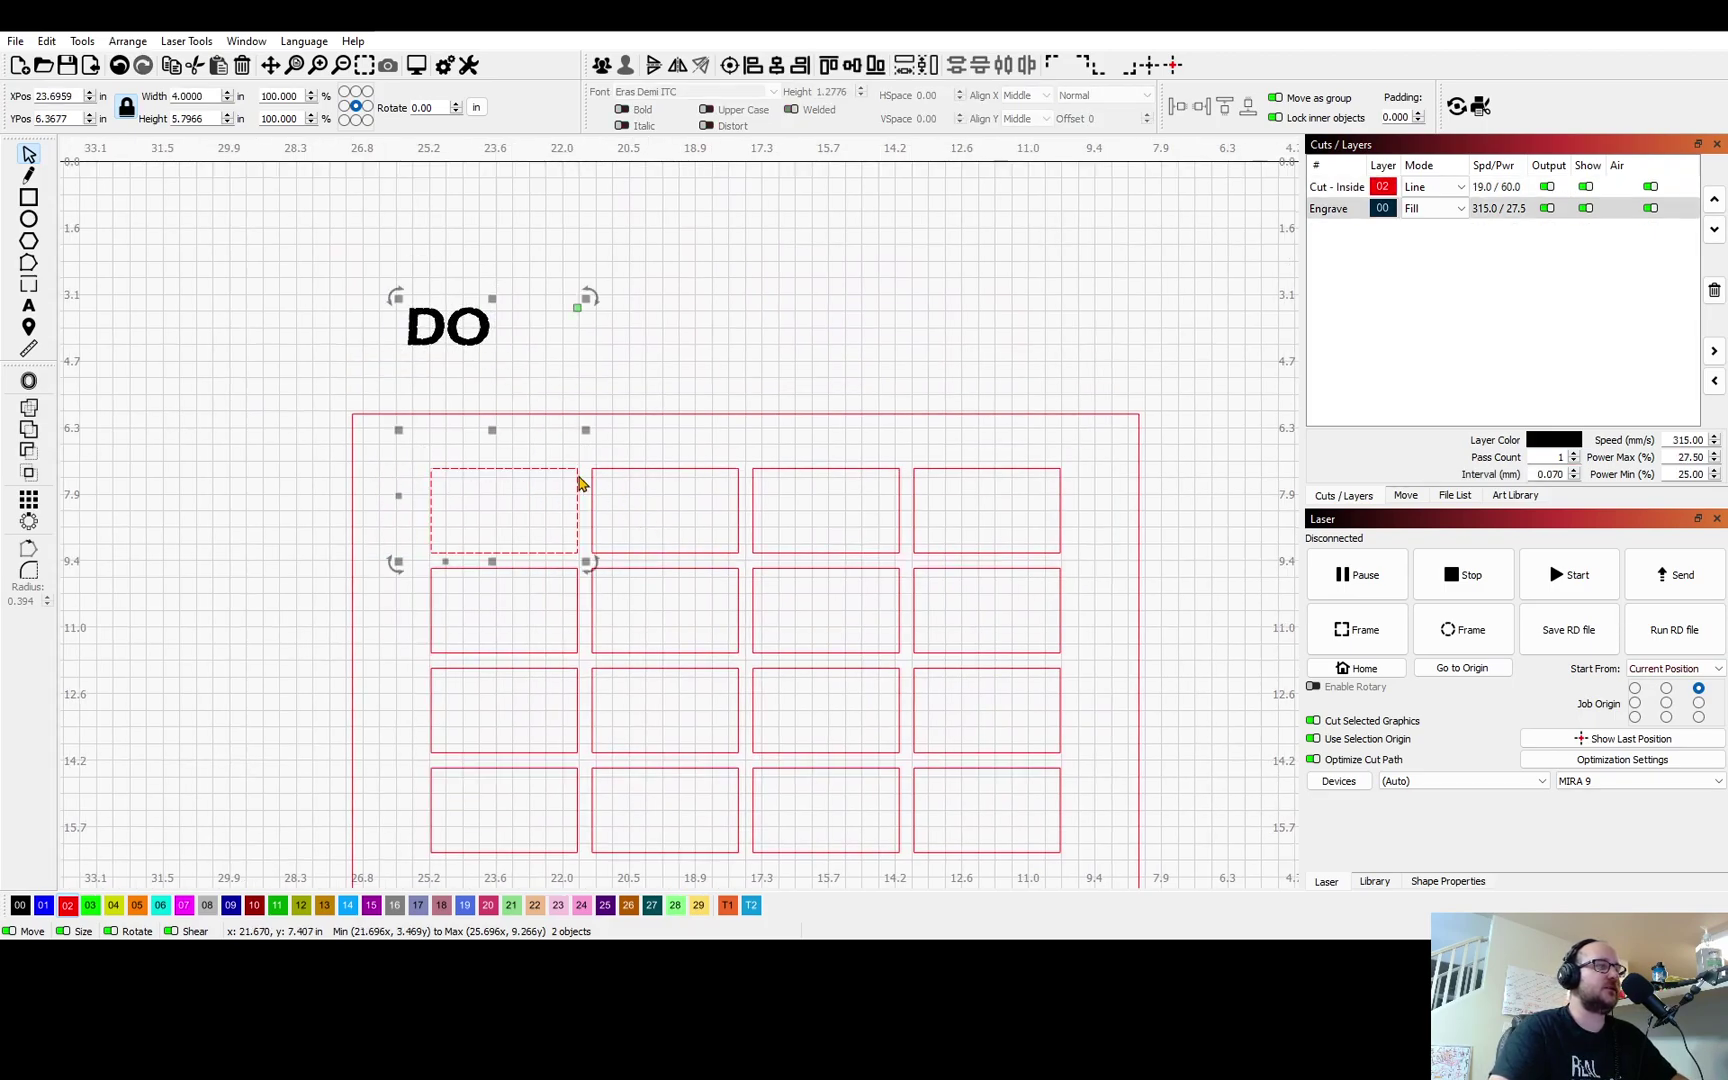
left_click(876, 64)
left_click(776, 66)
left_click(637, 328)
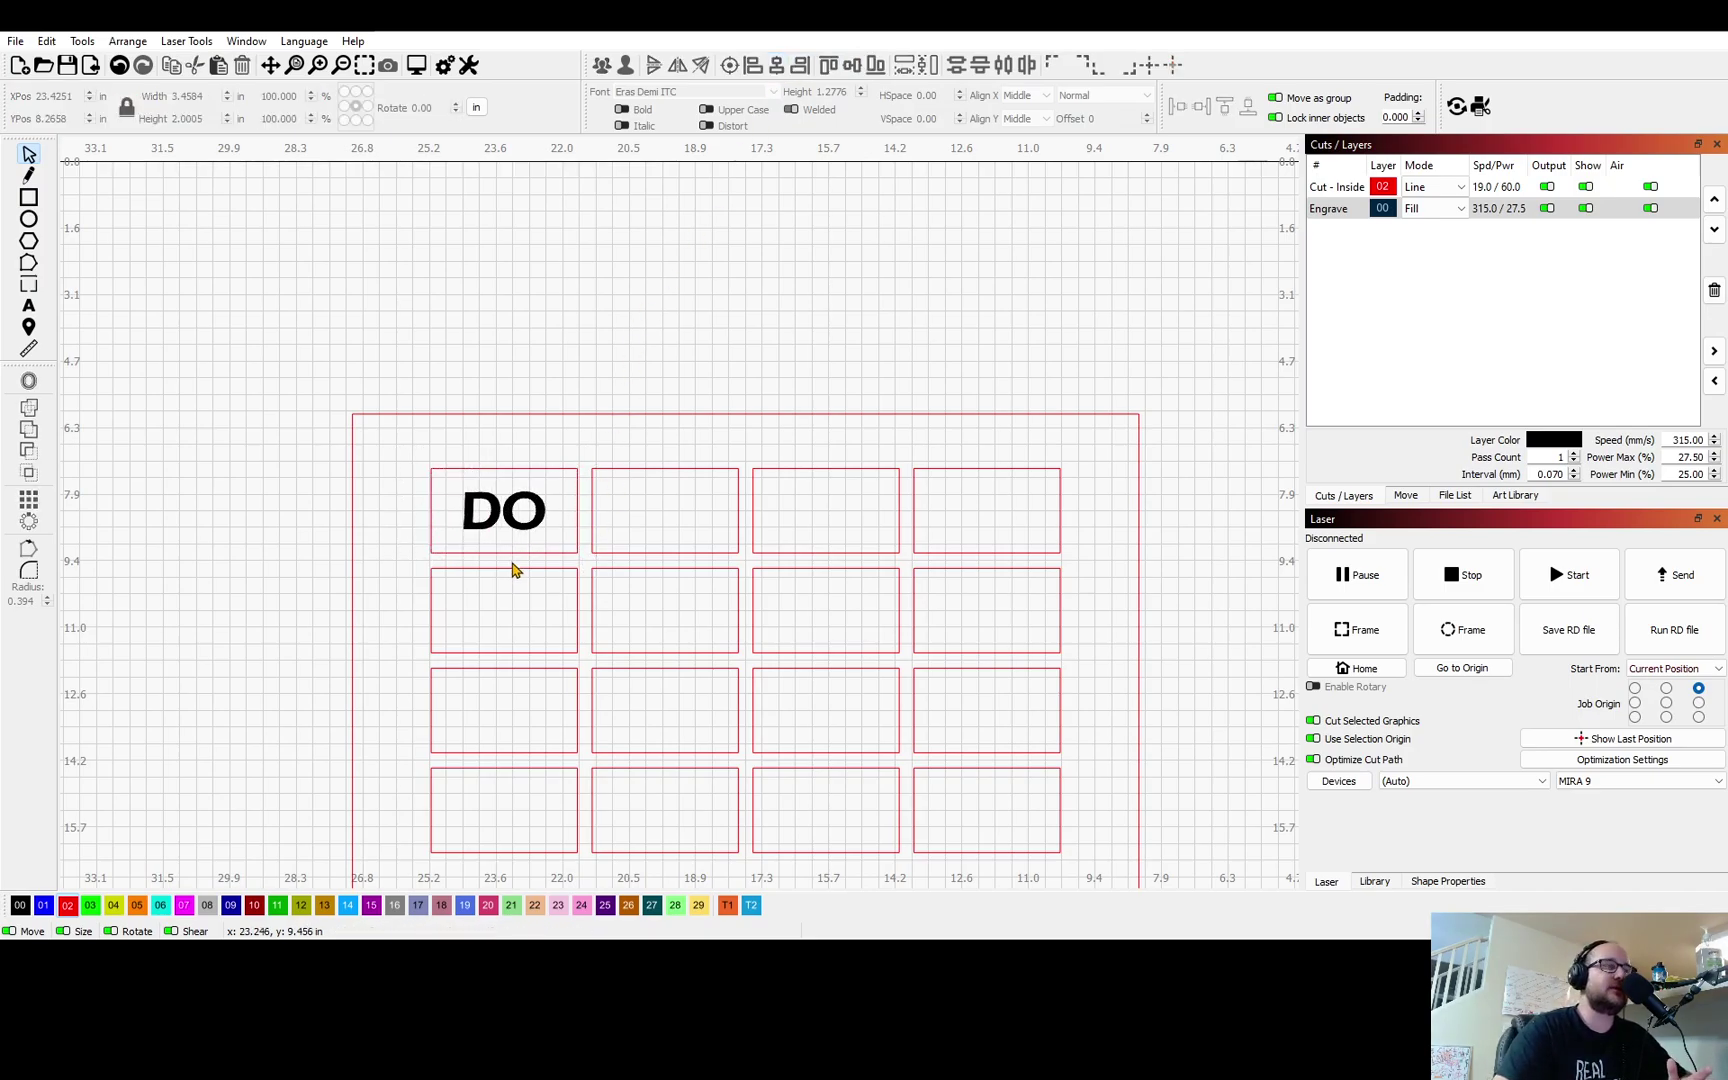
Move the first two left-column slots, then undo to restore them in the grid.
scroll(617, 567, "down", 3)
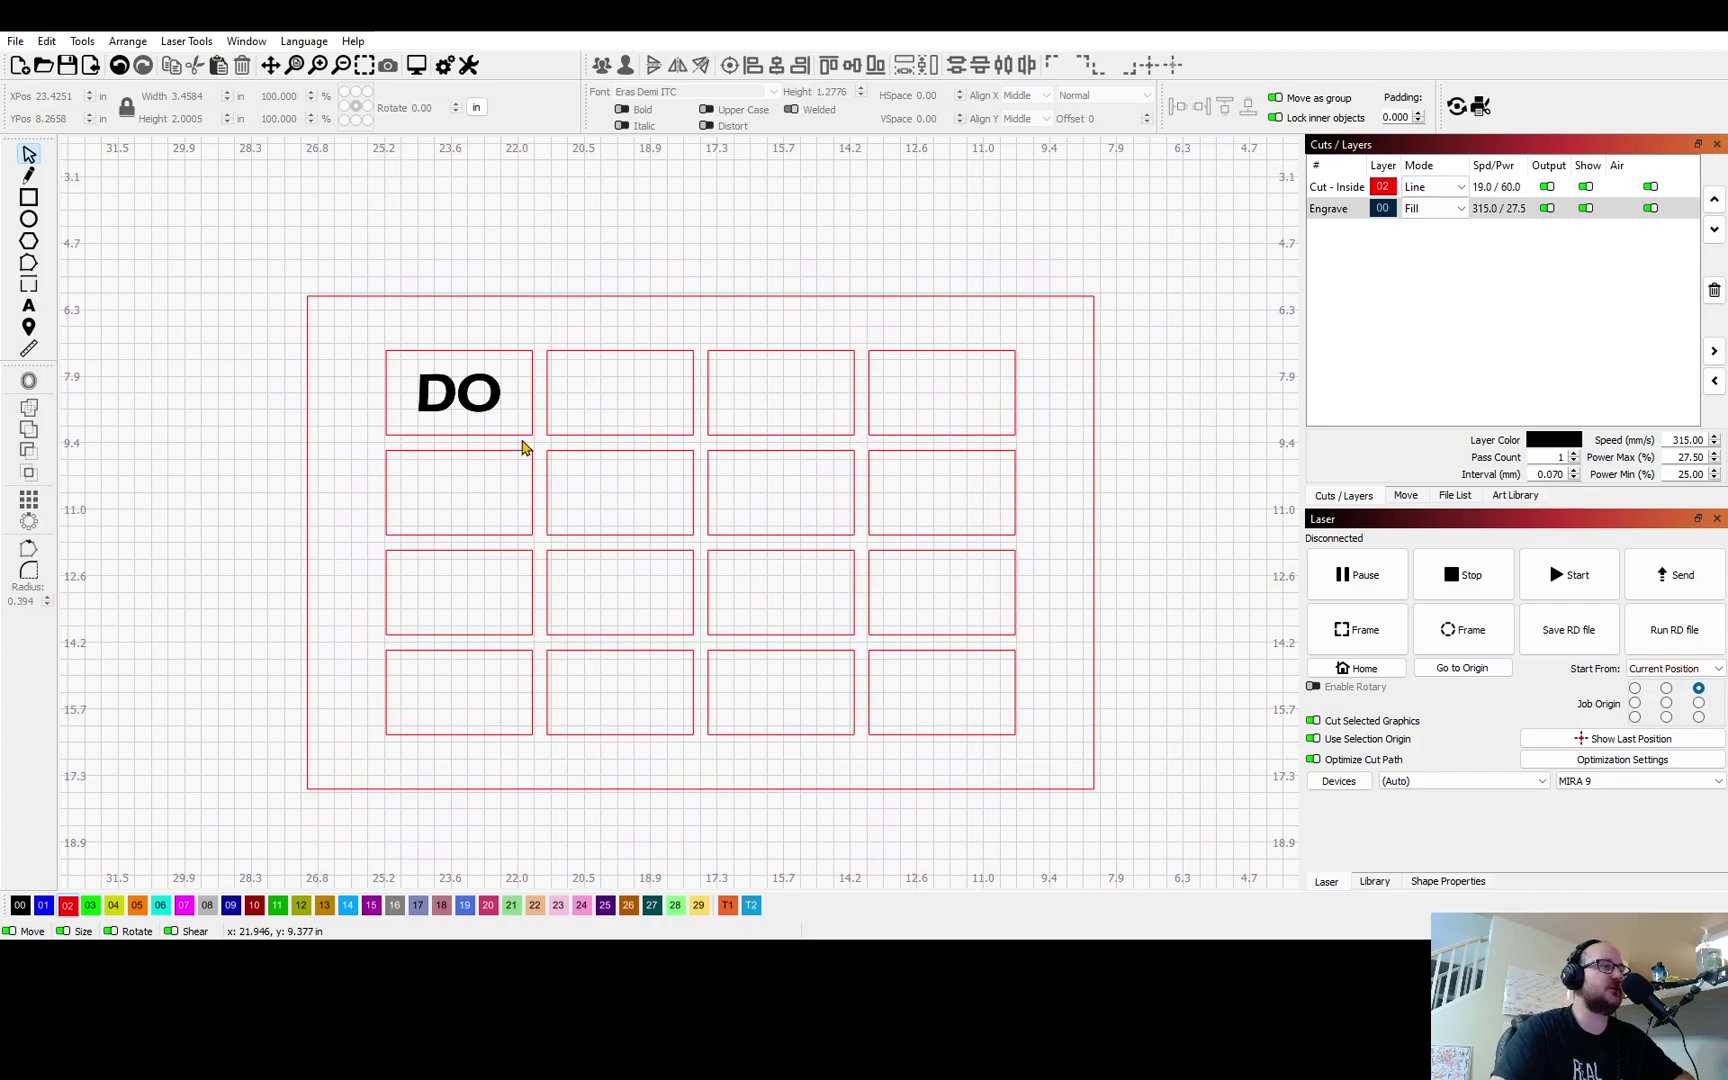
left_click(527, 437)
left_click(529, 453, "shift")
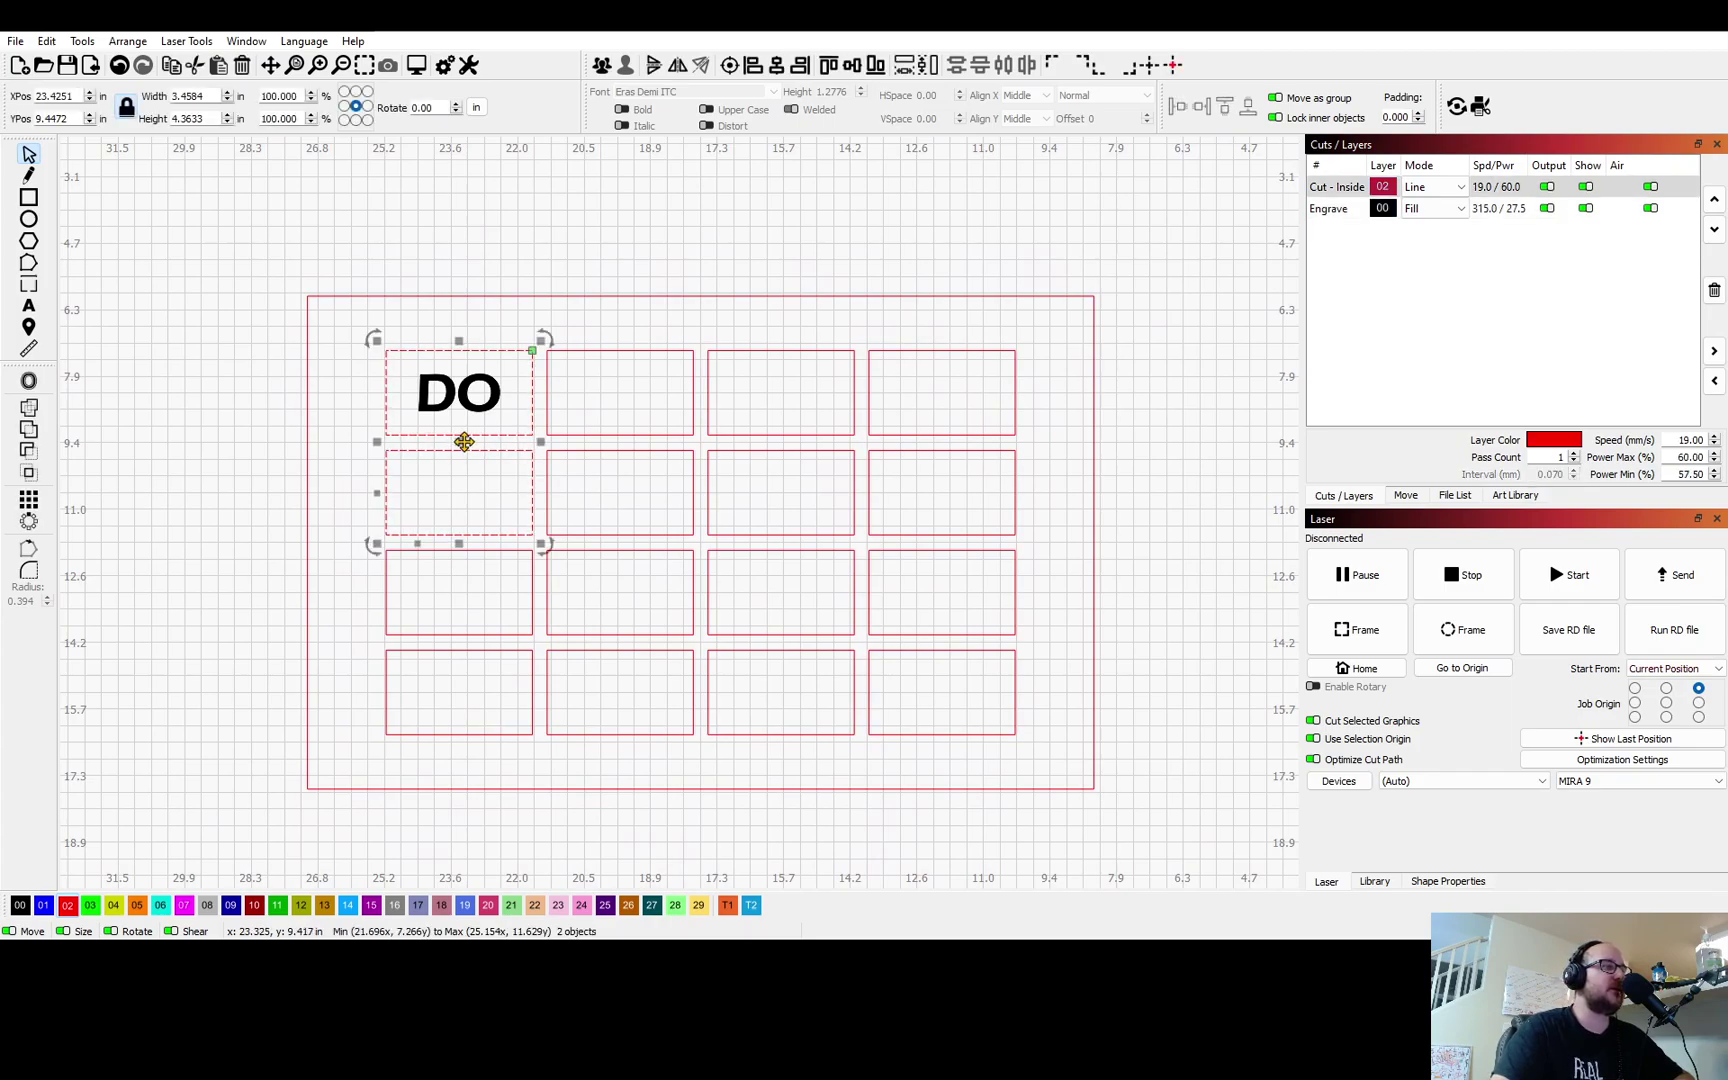
left_click_drag(463, 440, 449, 549)
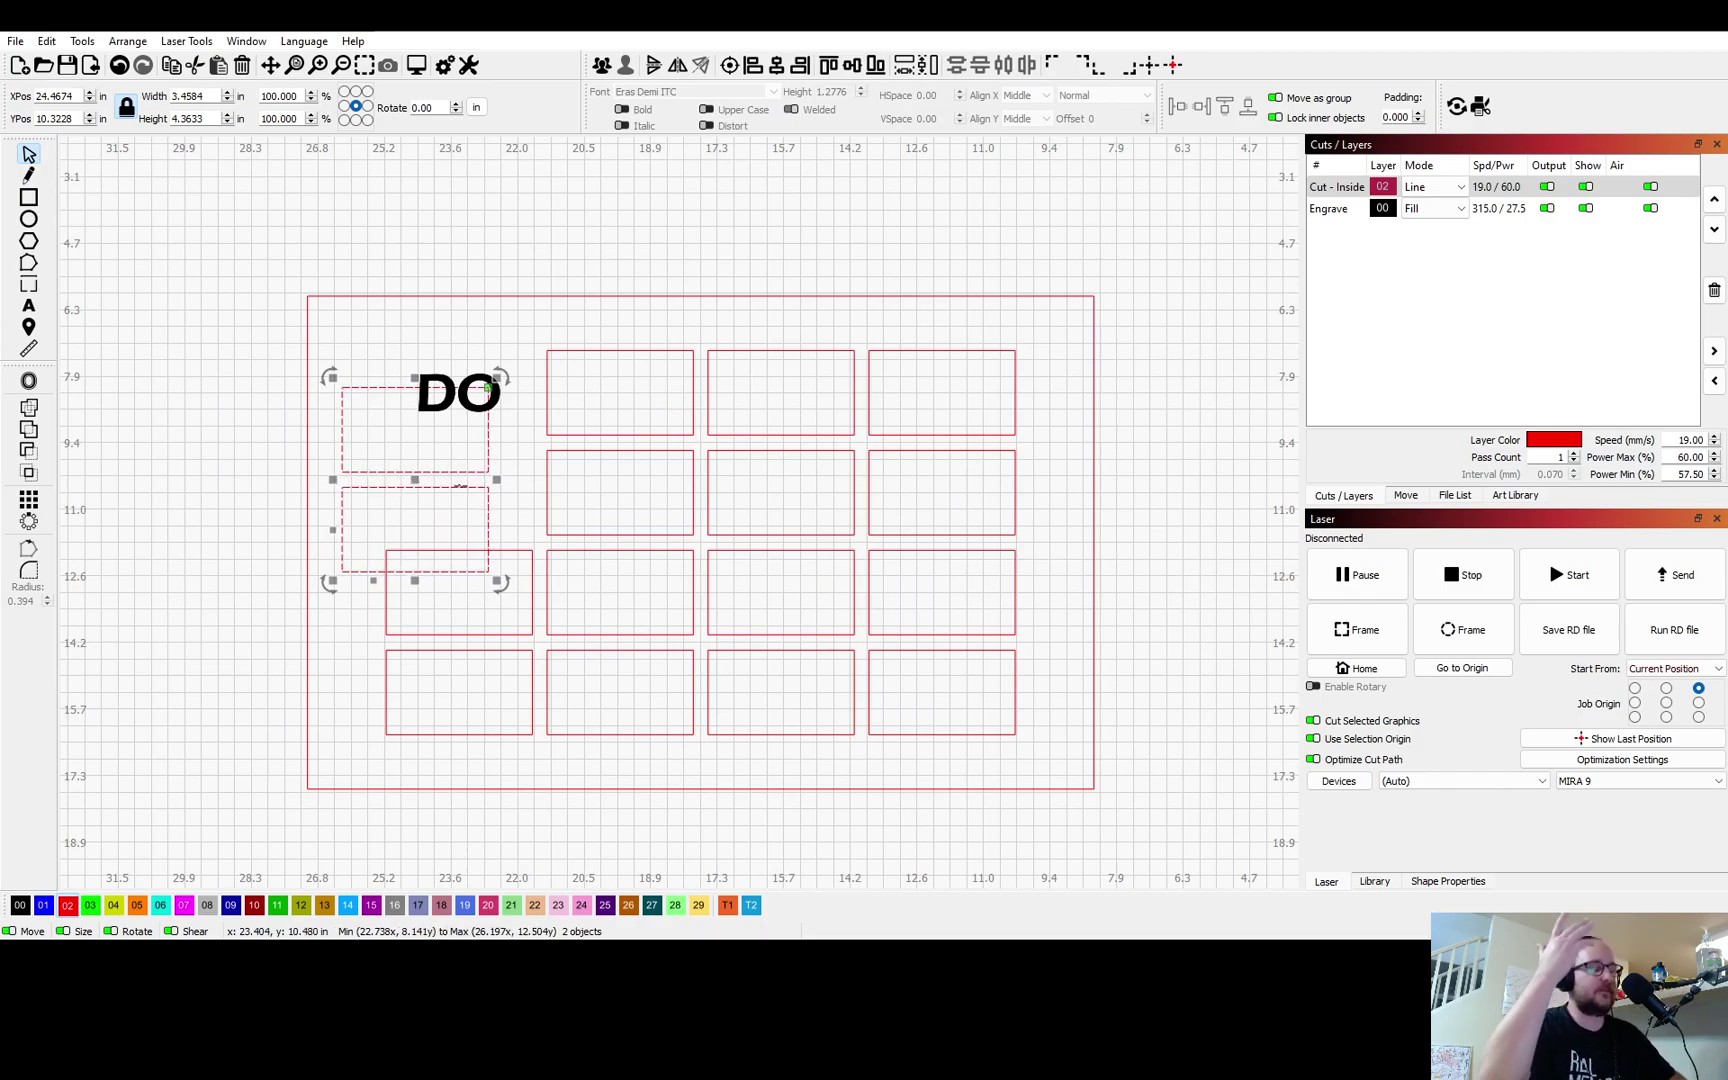
key("ctrl+z")
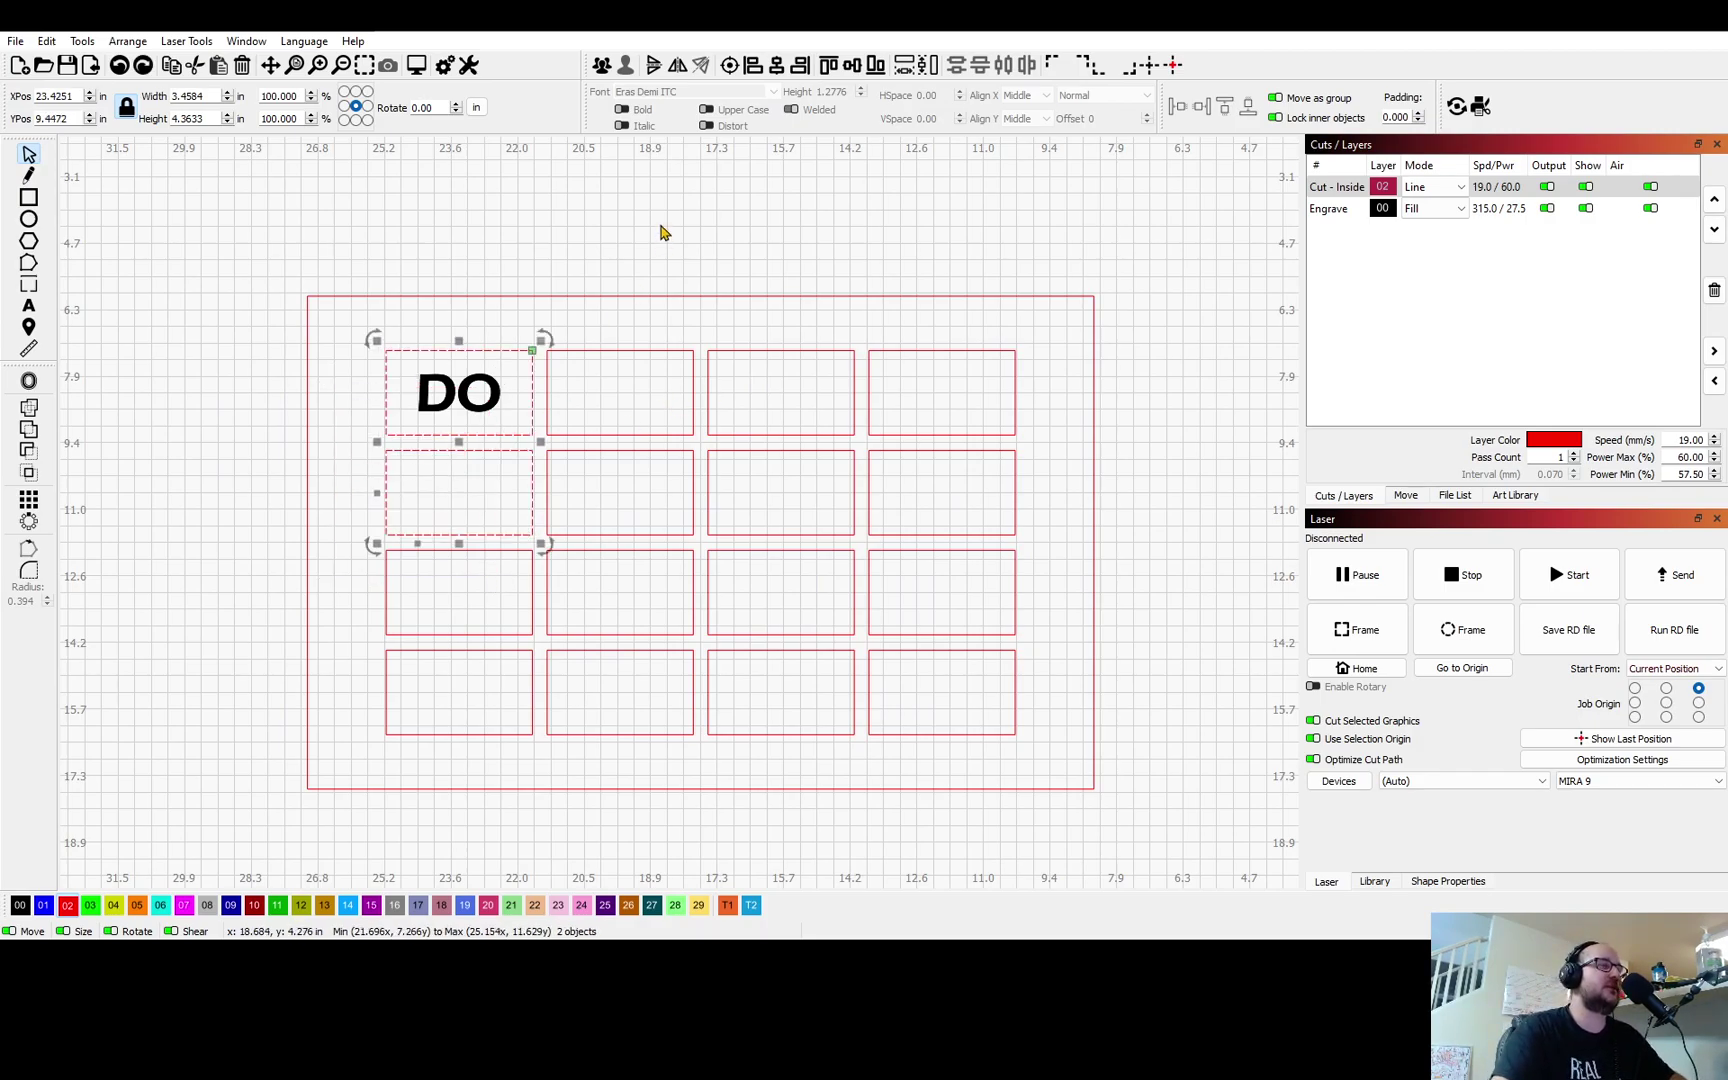
left_click(657, 252)
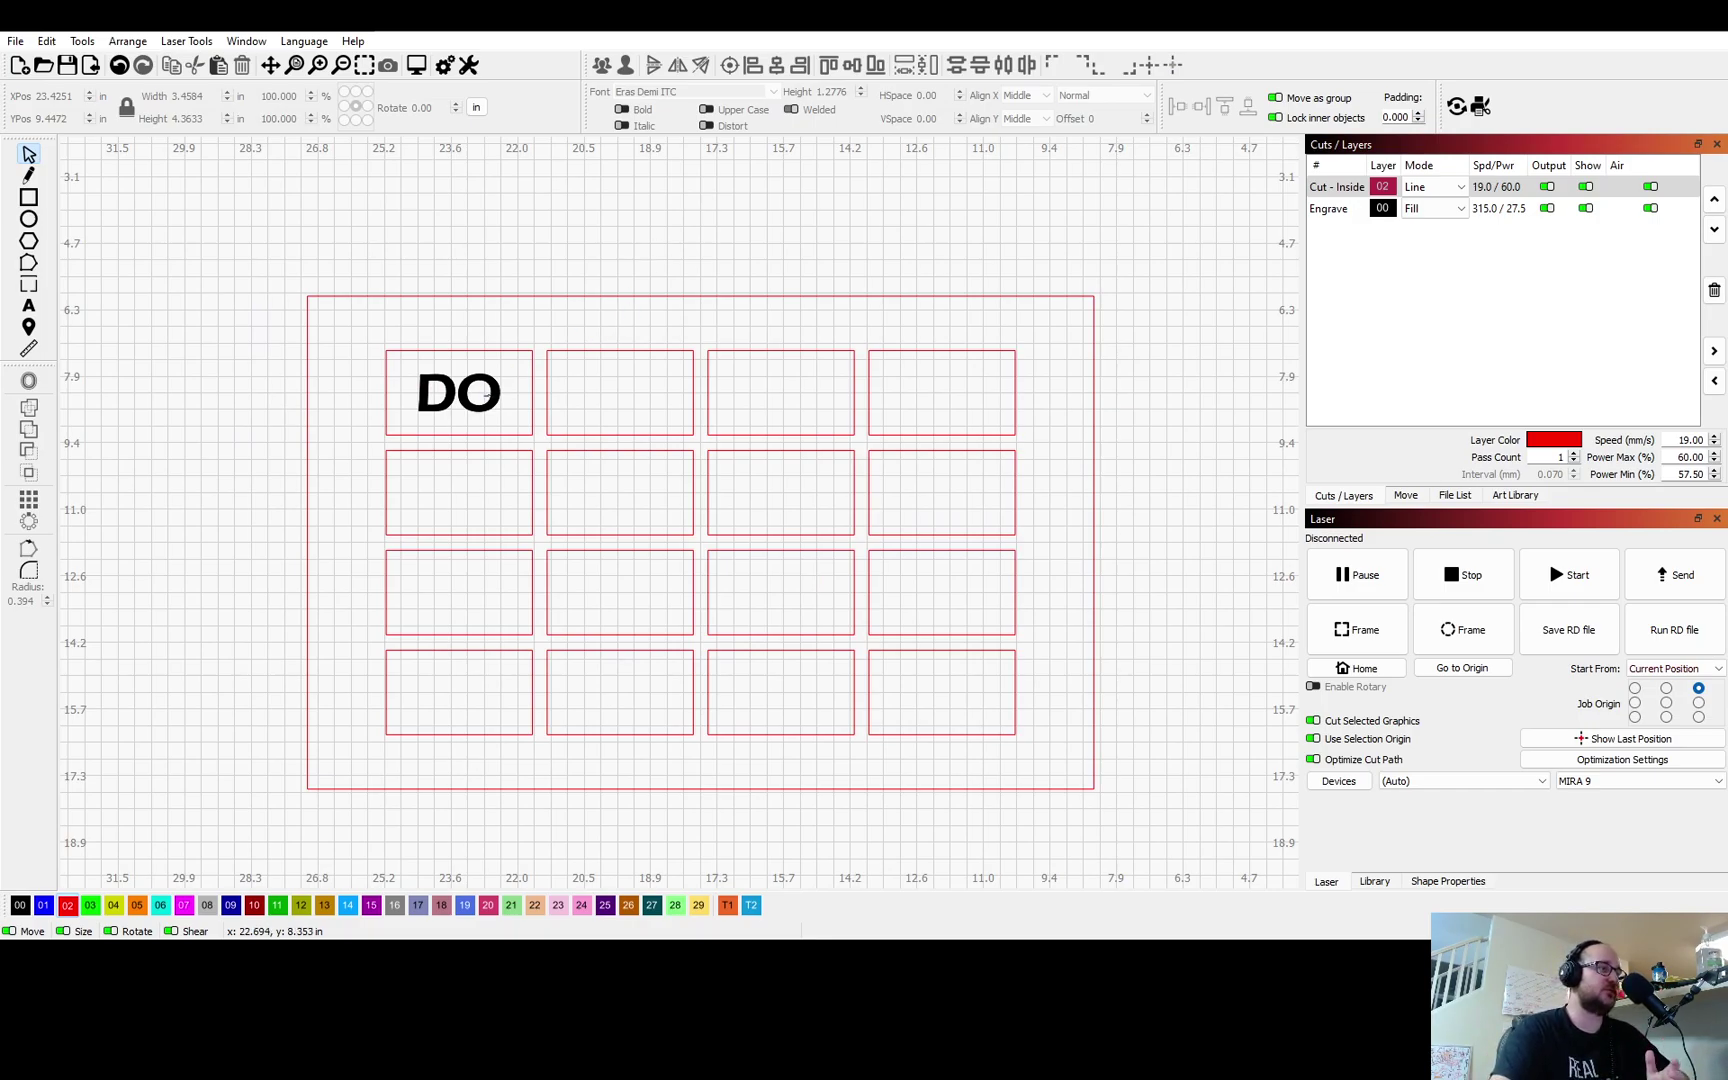
Move the DO text outside the border to the top-left canvas, leaving all 16 slots empty.
left_click_drag(487, 393, 257, 197)
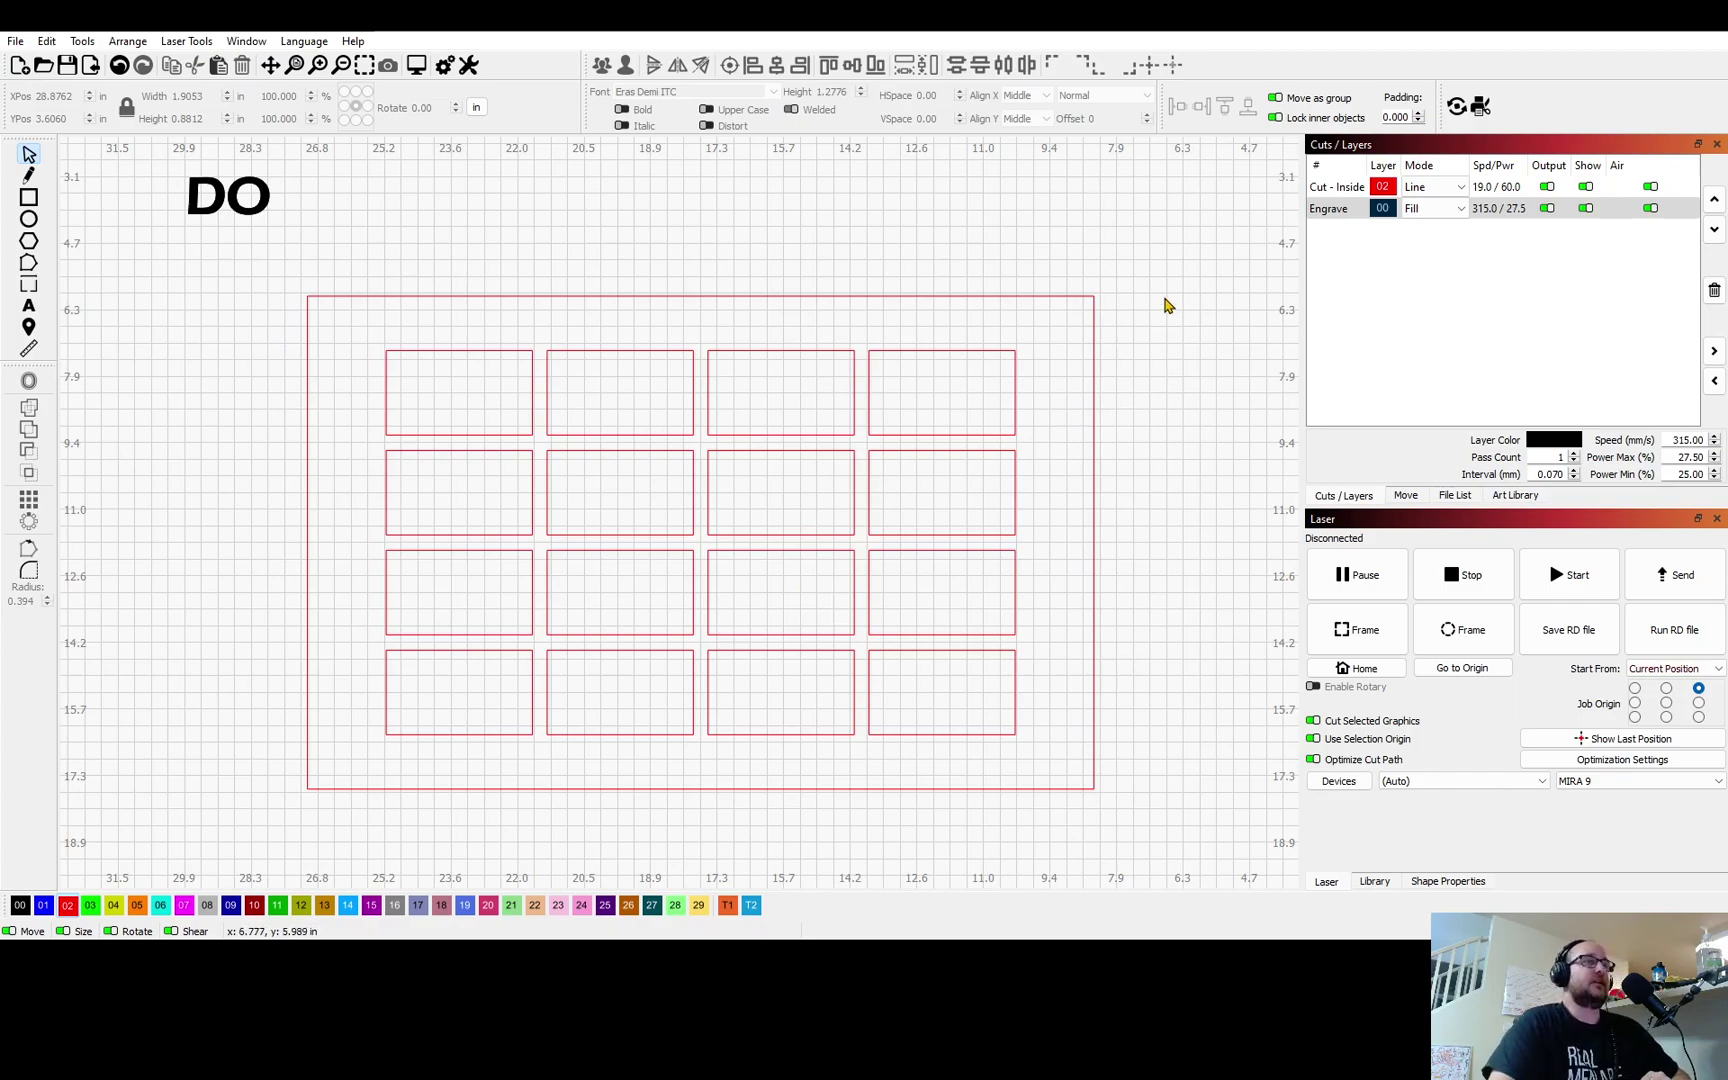
left_click(1094, 330)
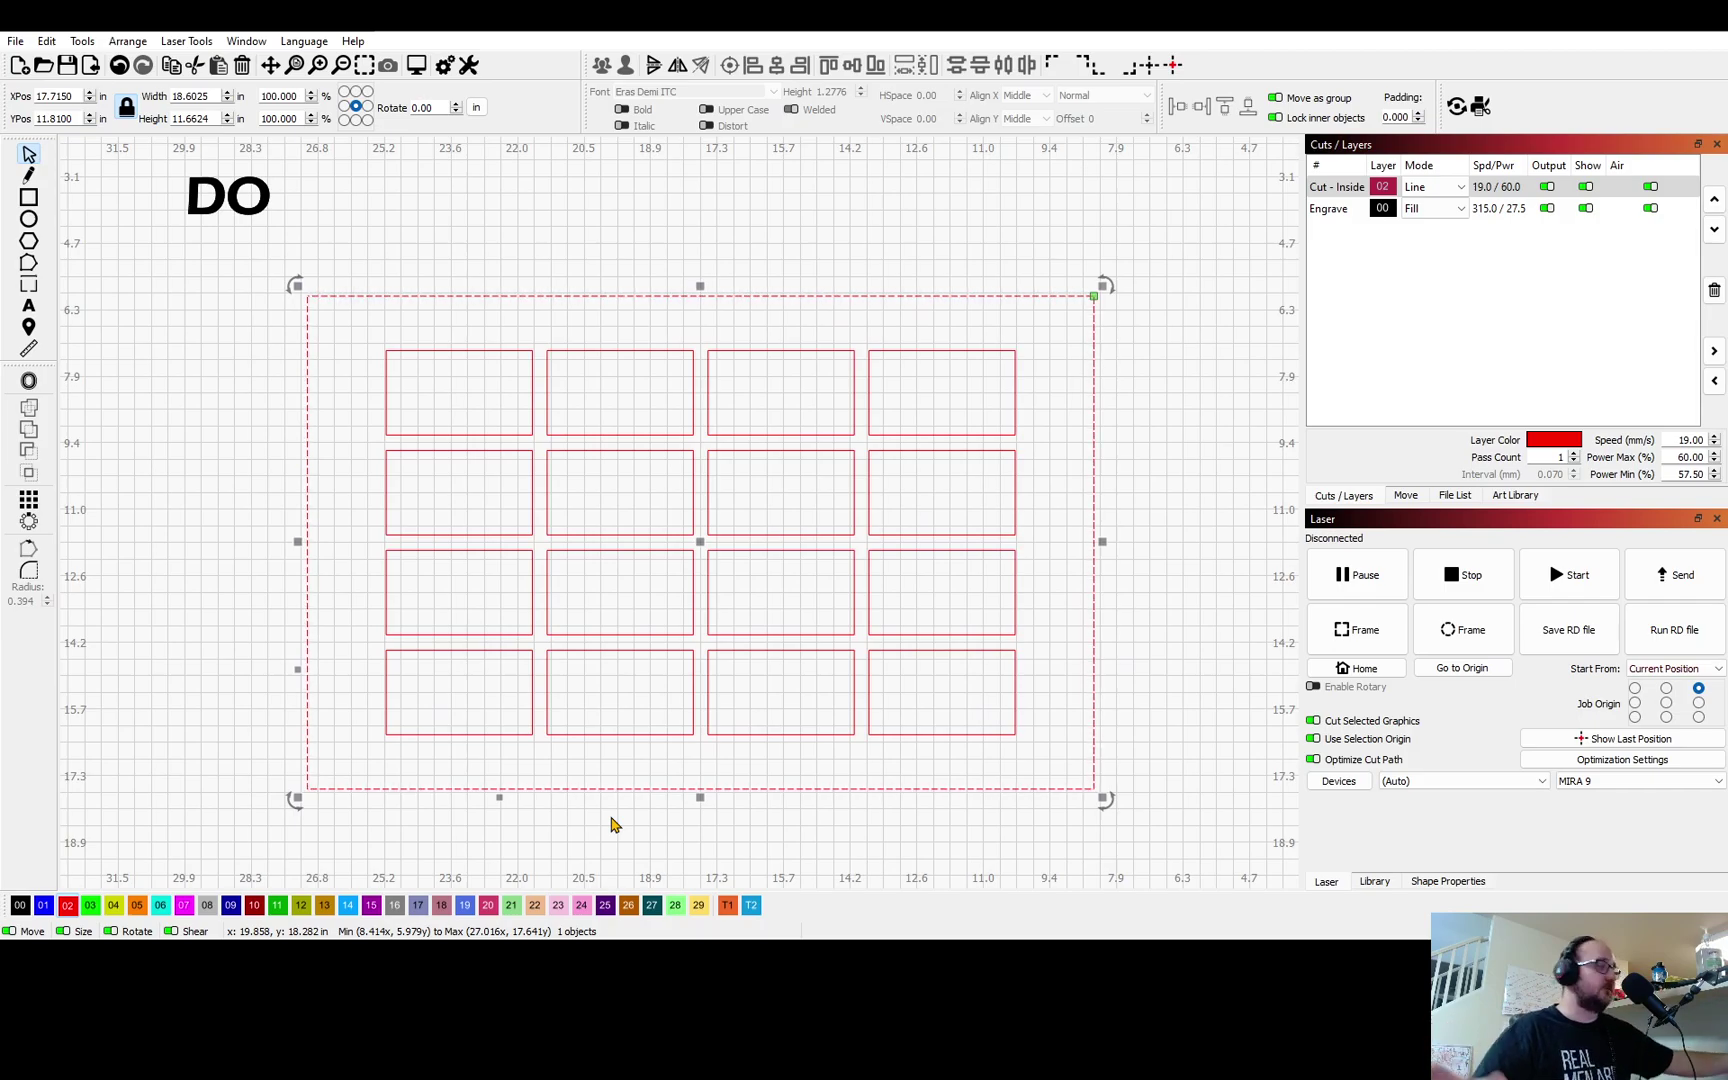
left_click(531, 363)
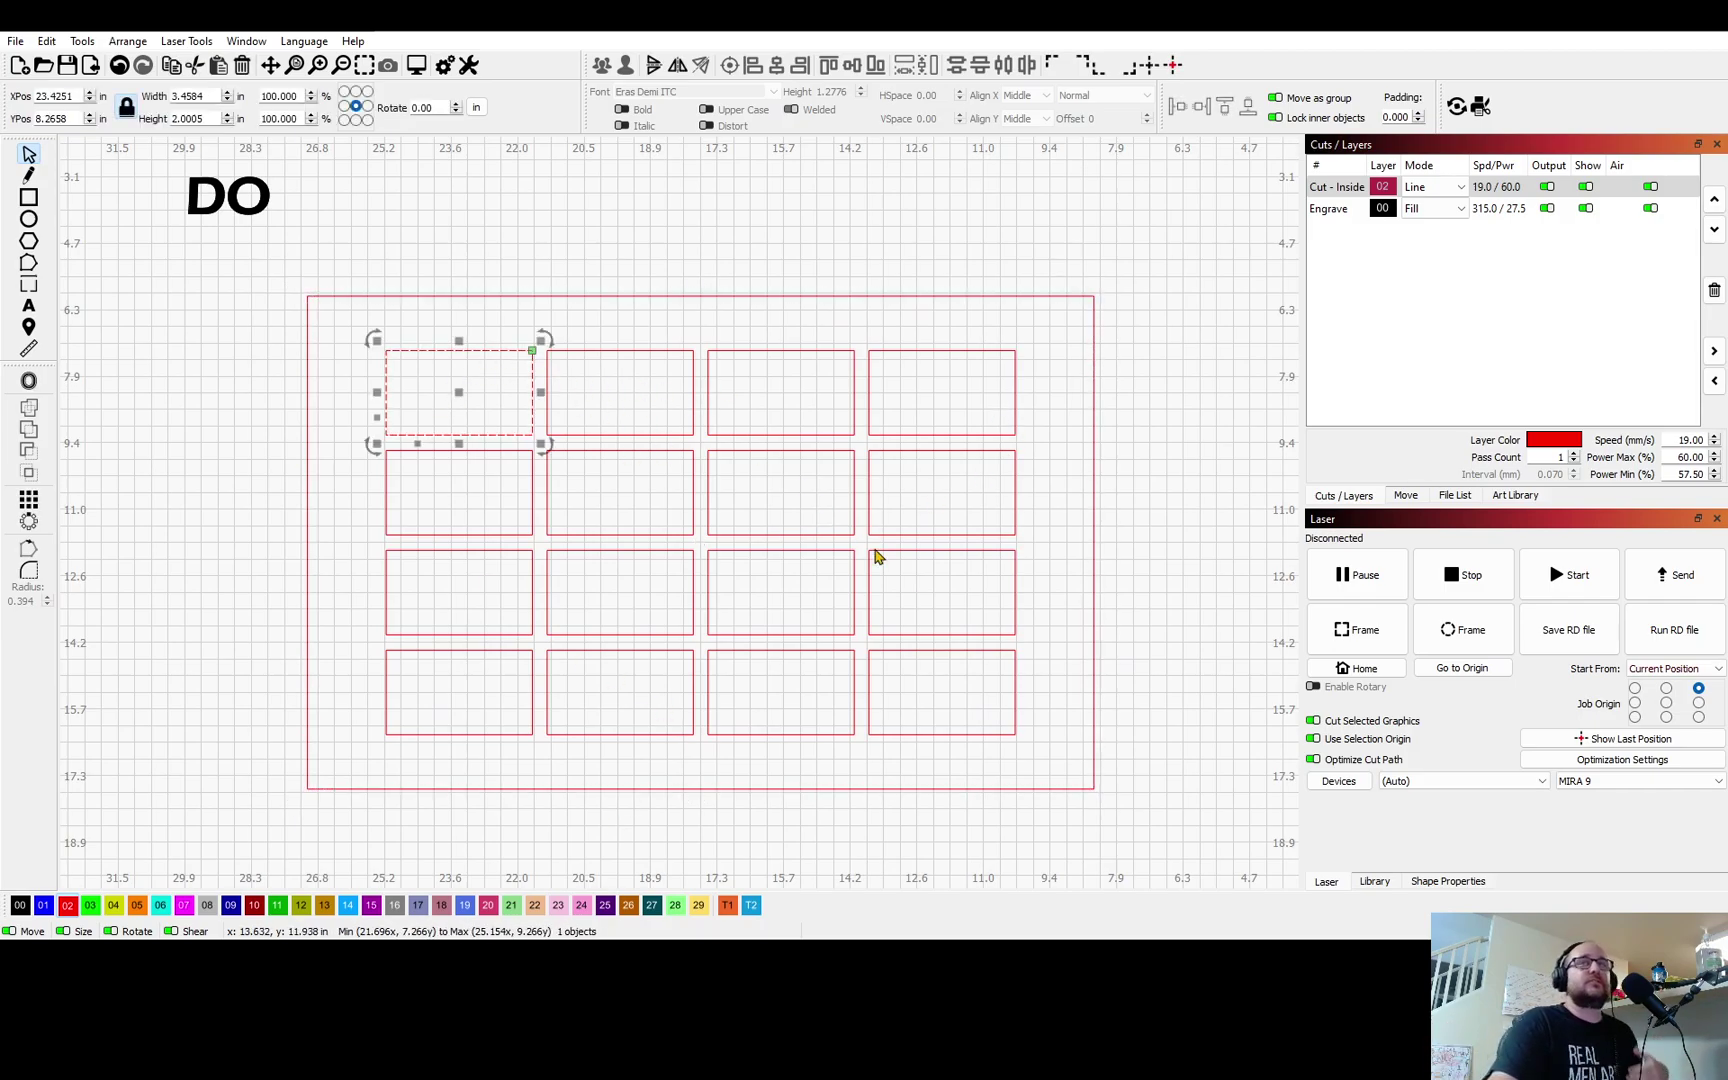
left_click(1016, 508)
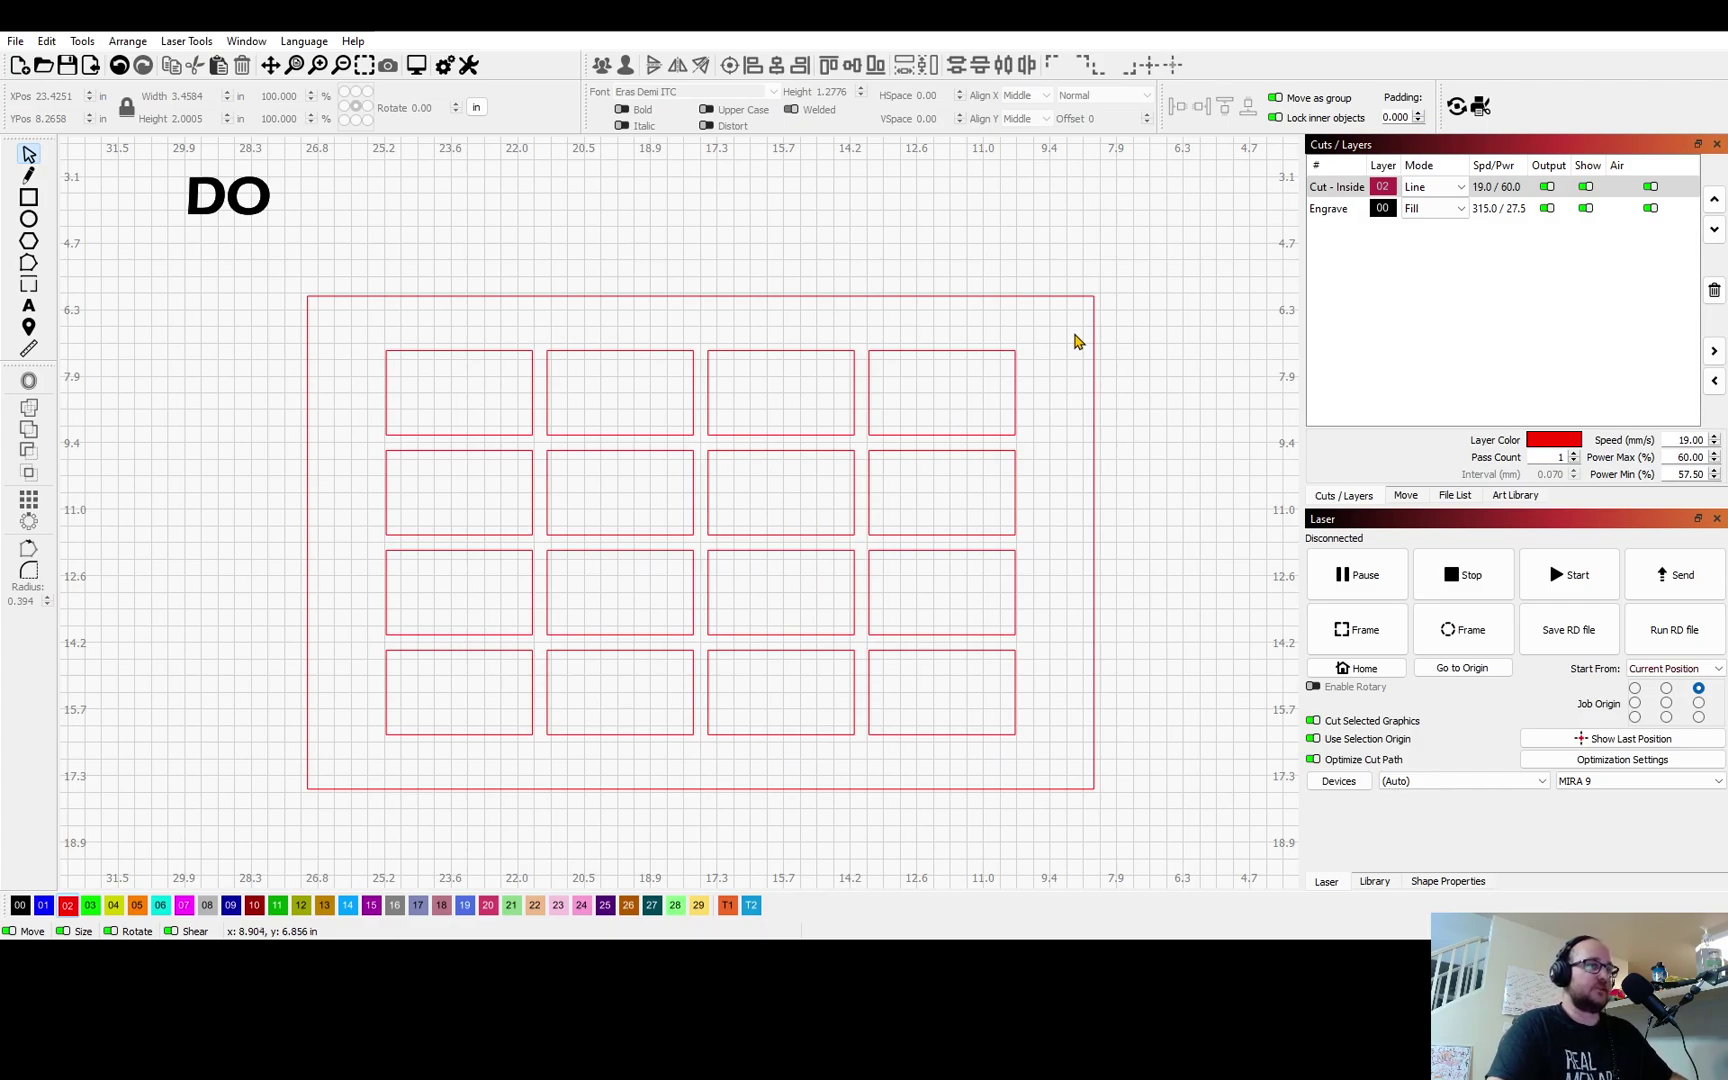
left_click_drag(1065, 331, 367, 753)
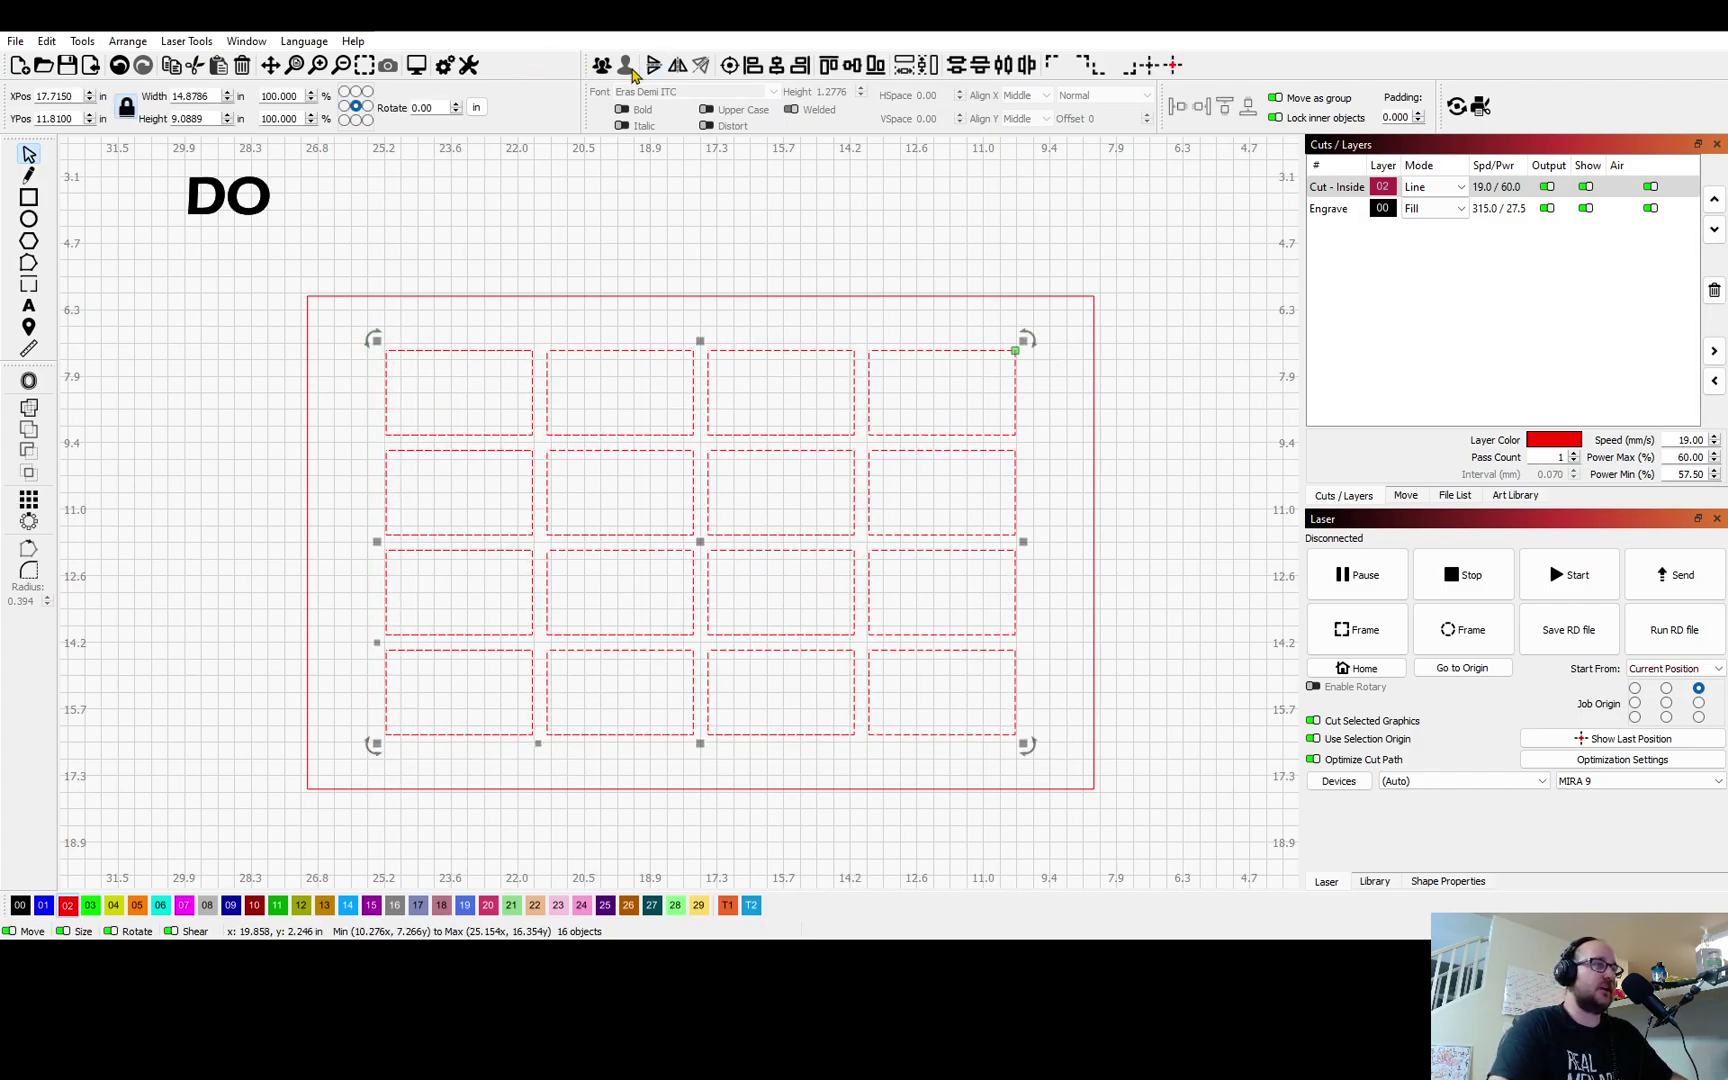
left_click(658, 191)
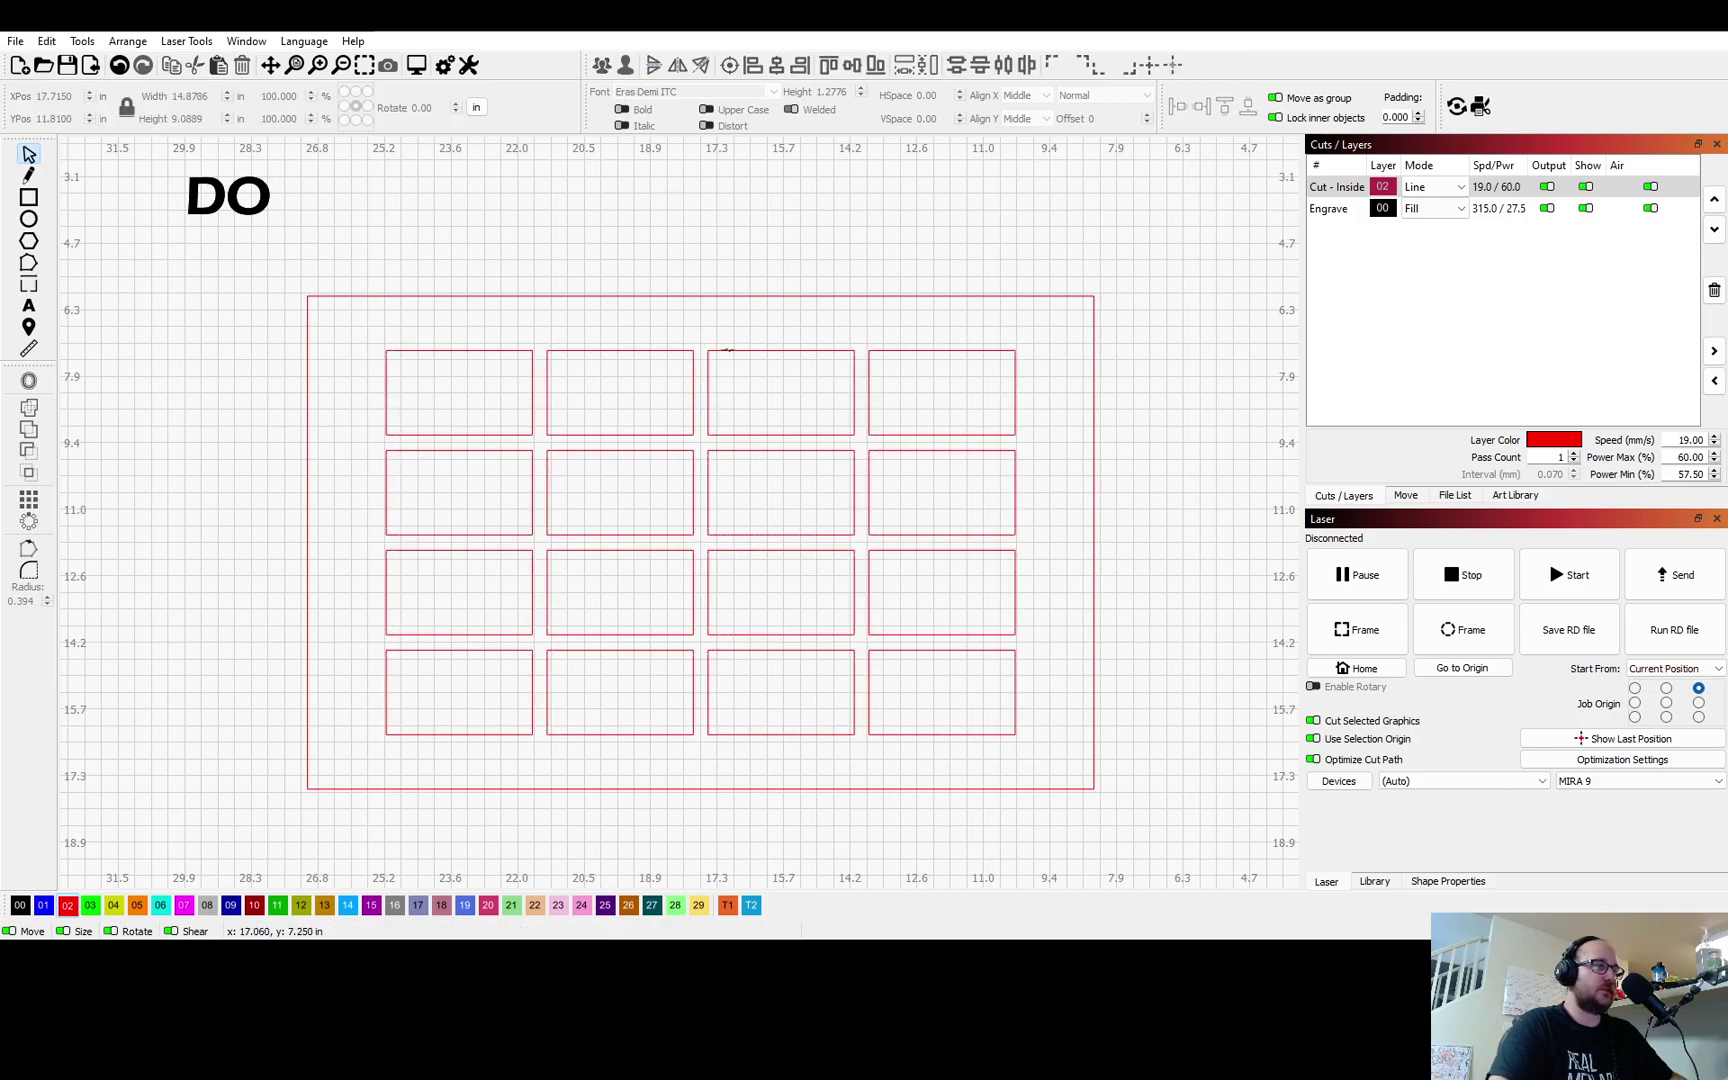
left_click(727, 351)
left_click(672, 362)
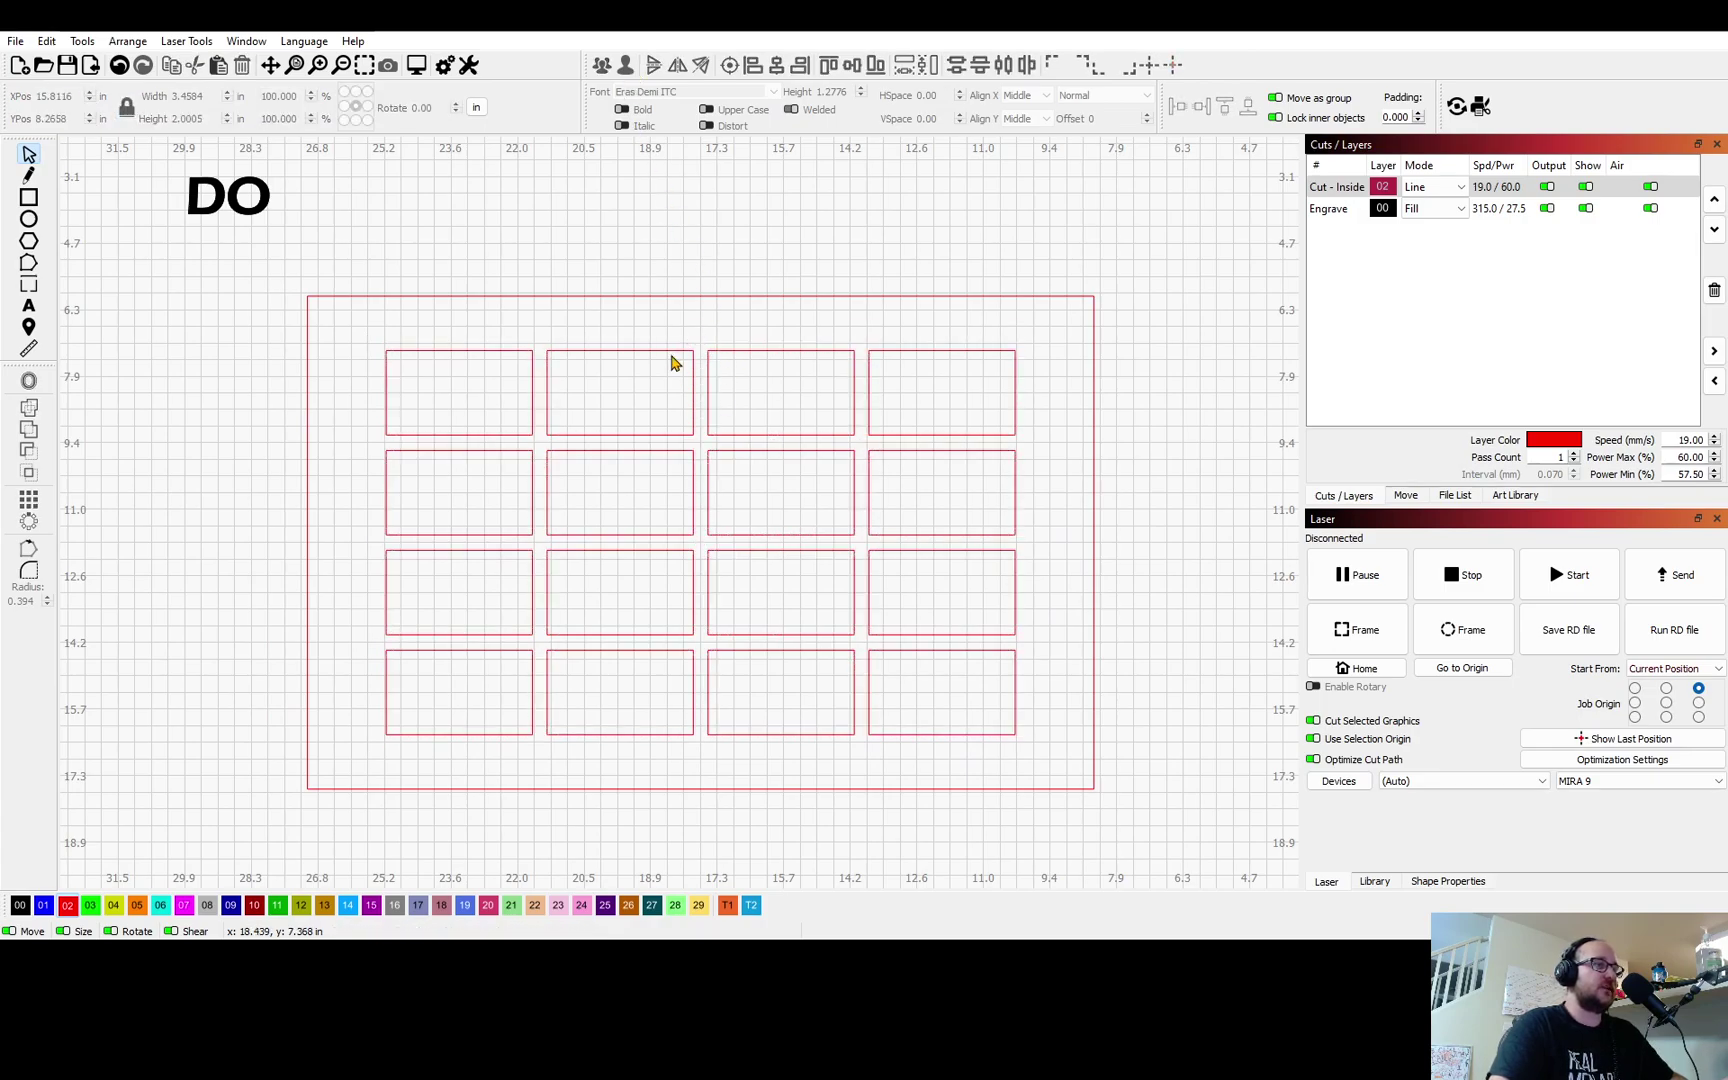
left_click(679, 349)
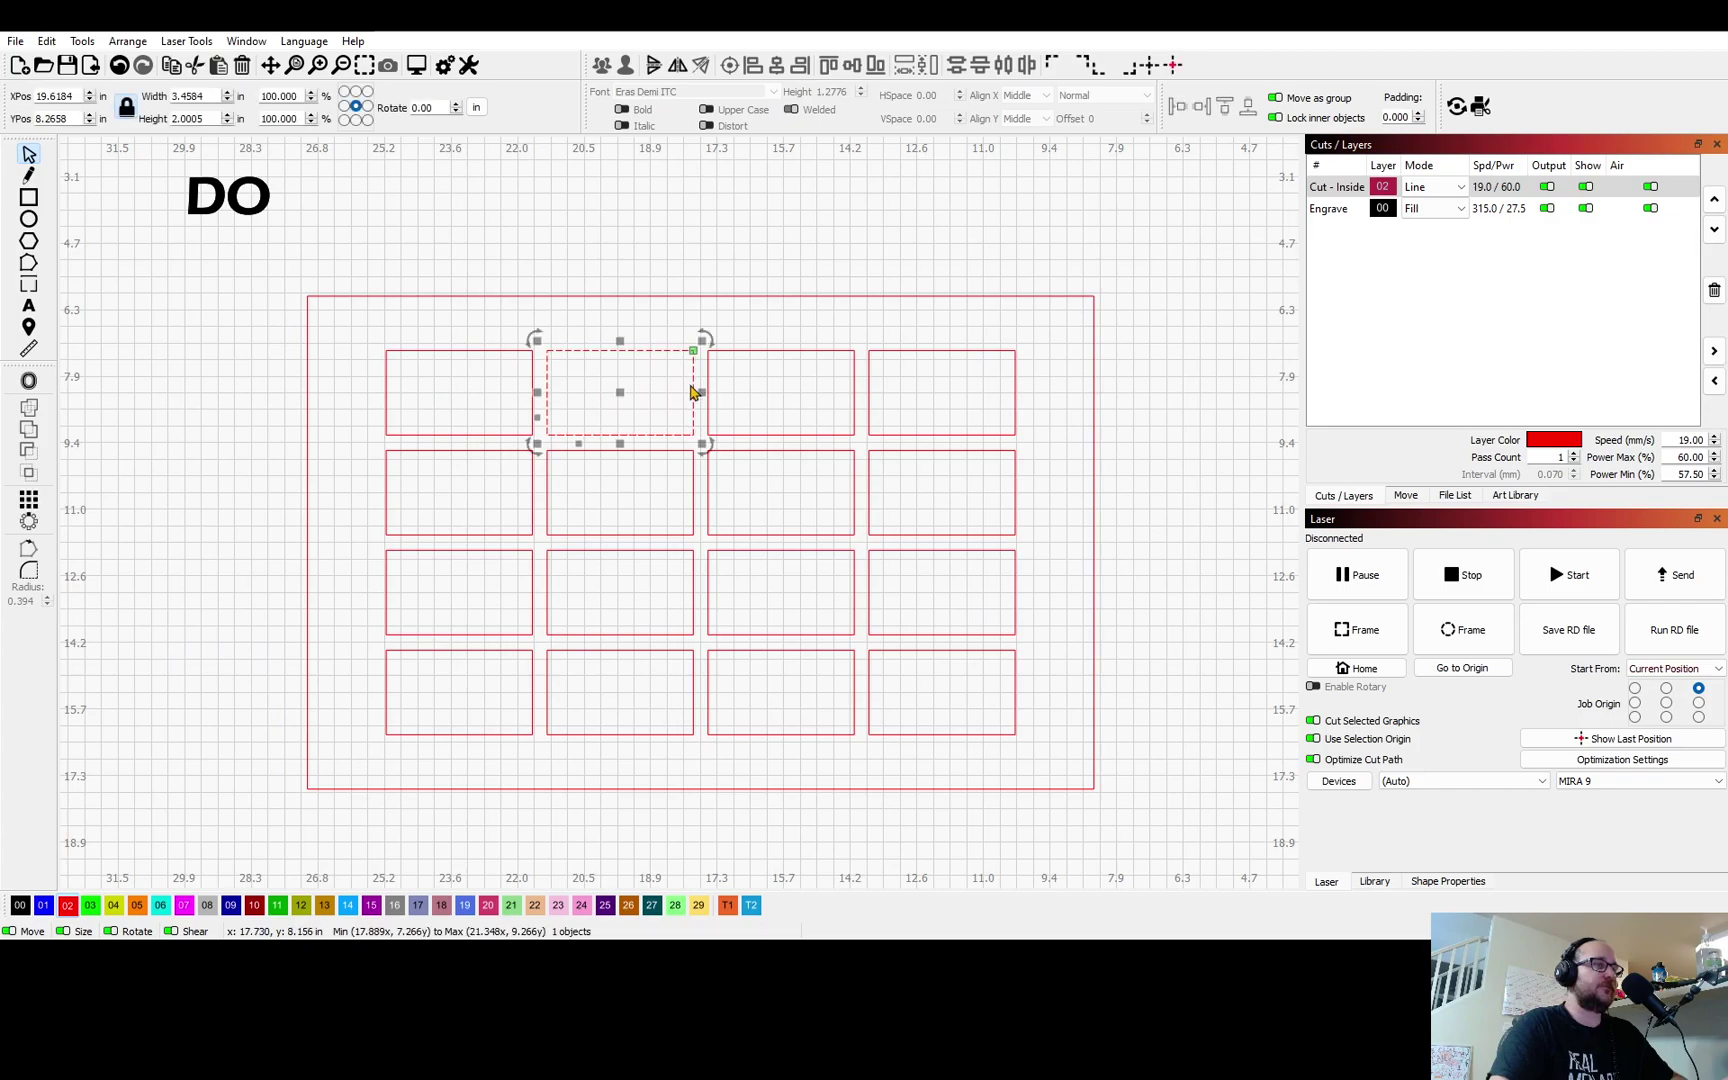
scroll(793, 614, "up", 1)
left_click(798, 567)
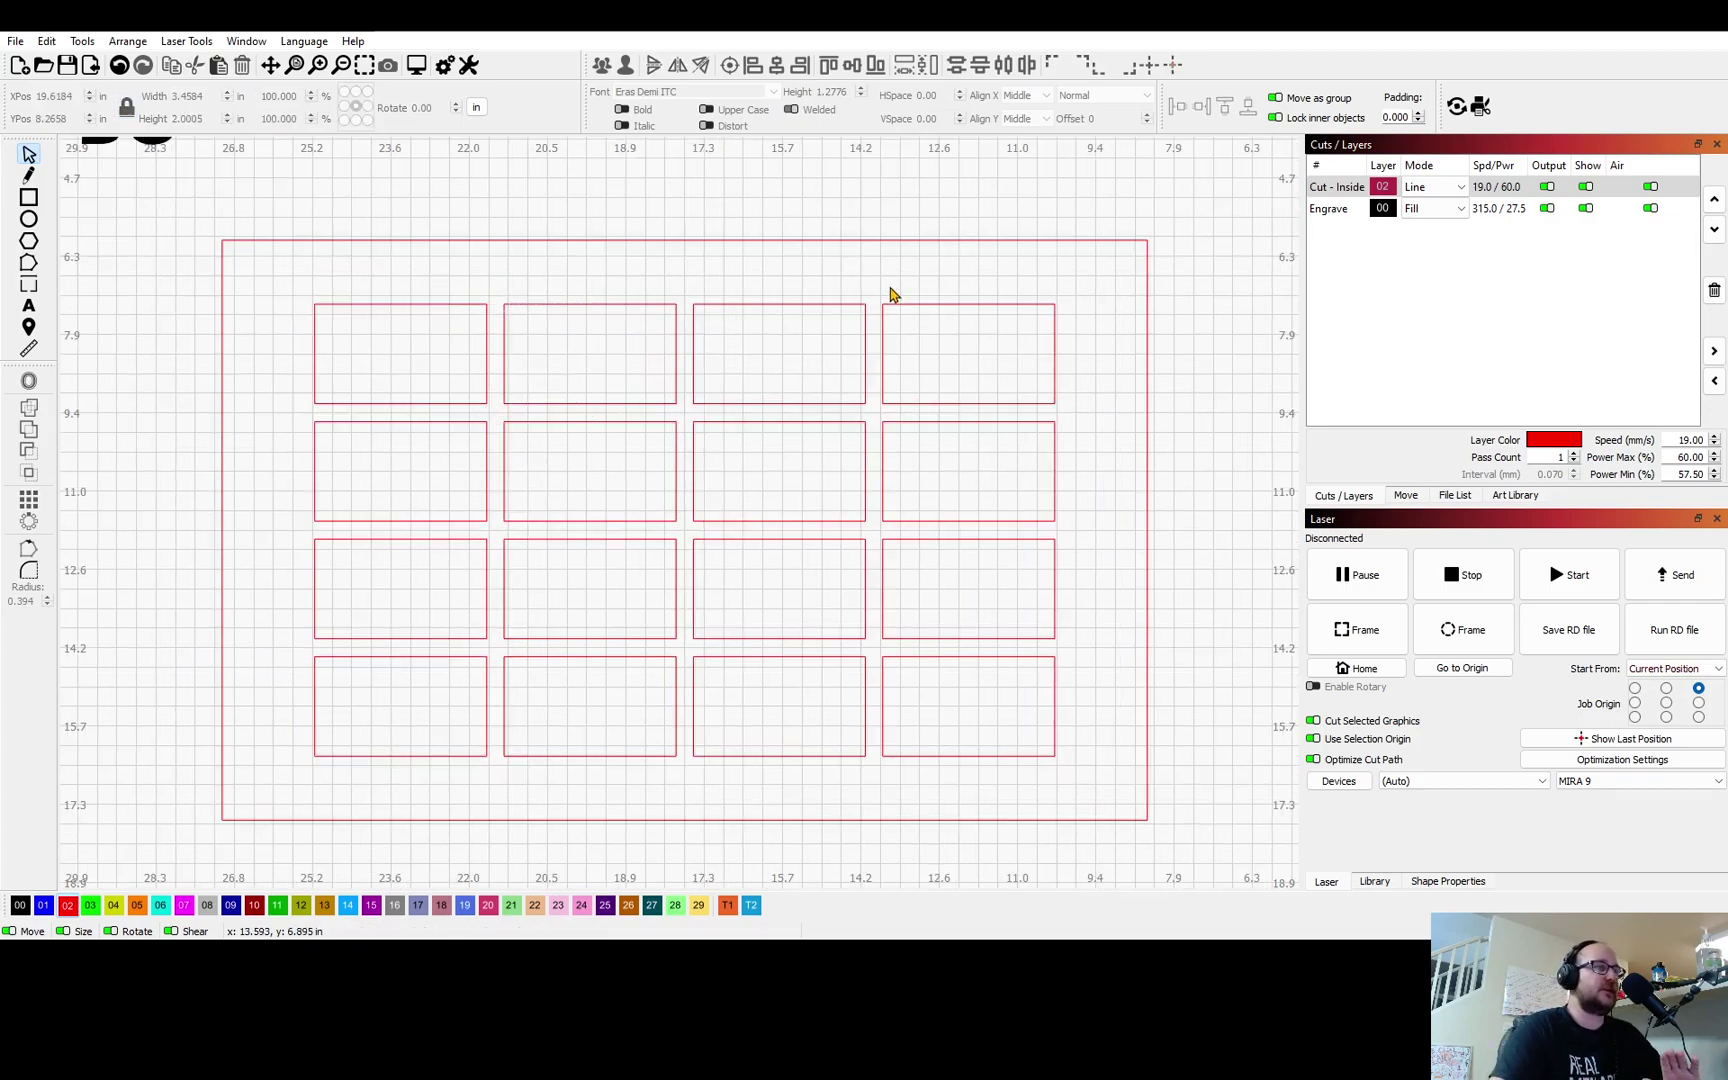
Put all 16 slot rectangles on tool layer T1.
left_click_drag(1119, 279, 253, 792)
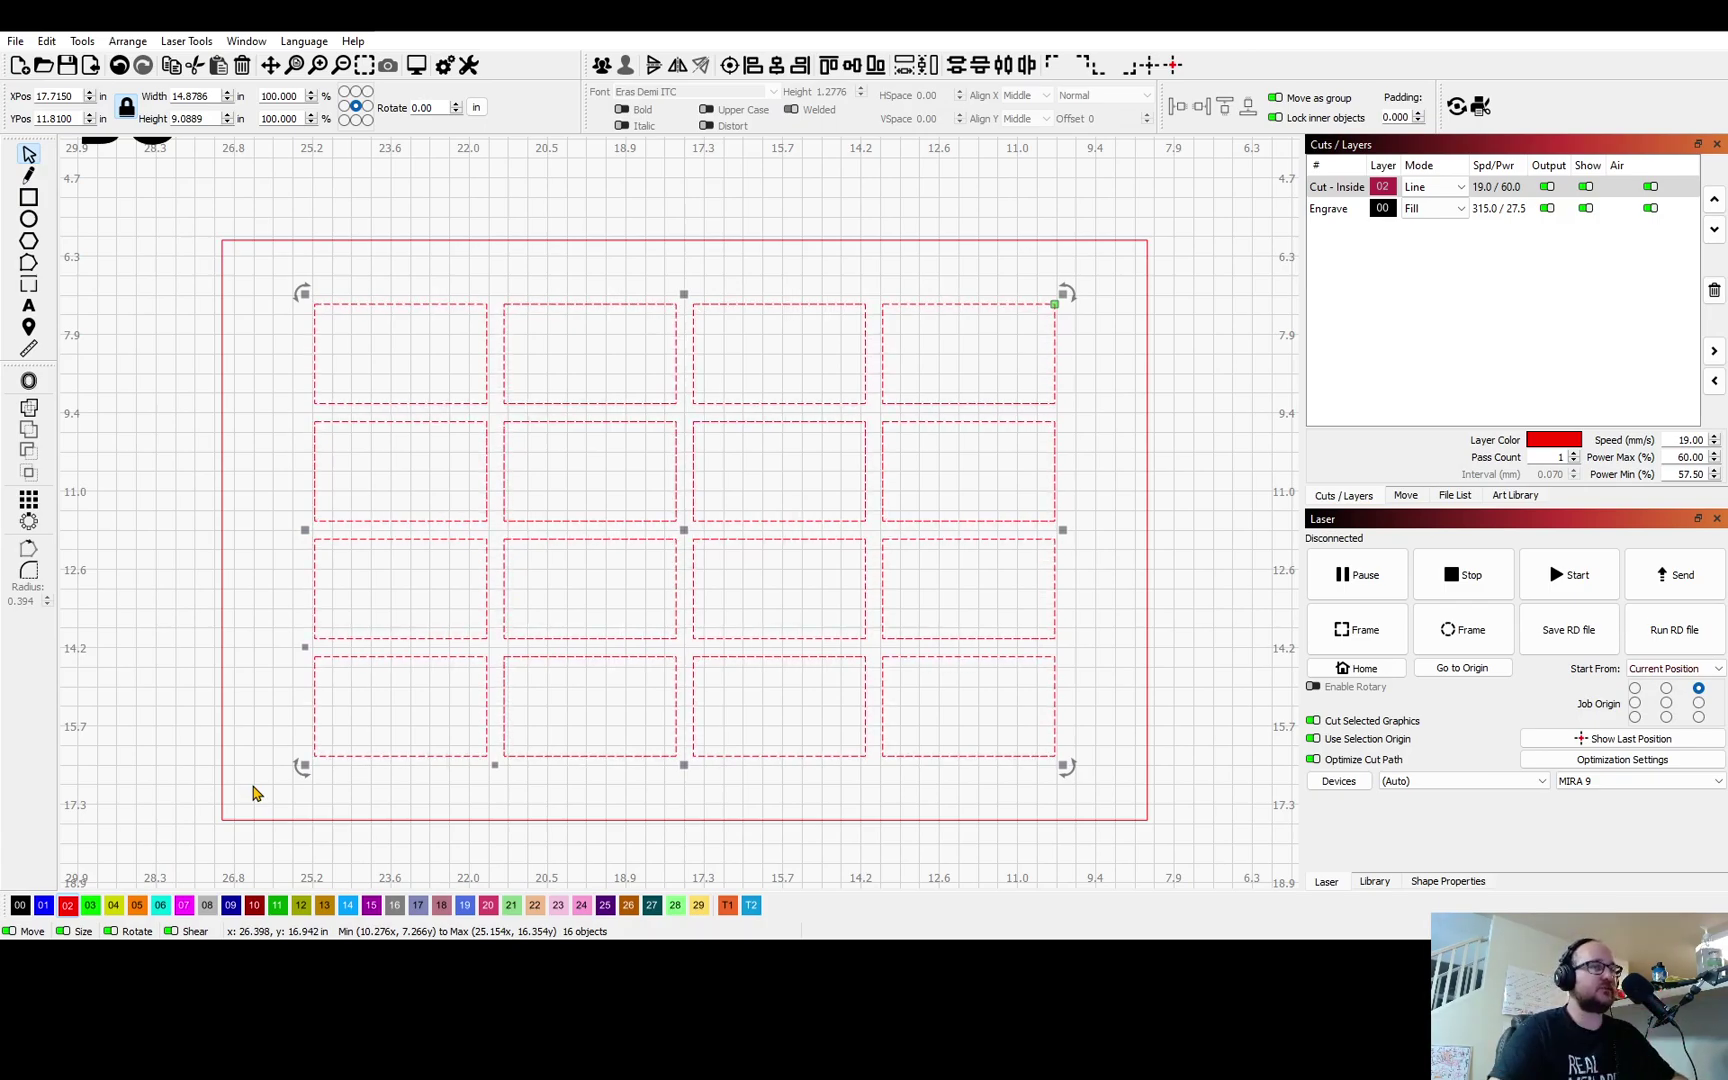
left_click(1520, 193)
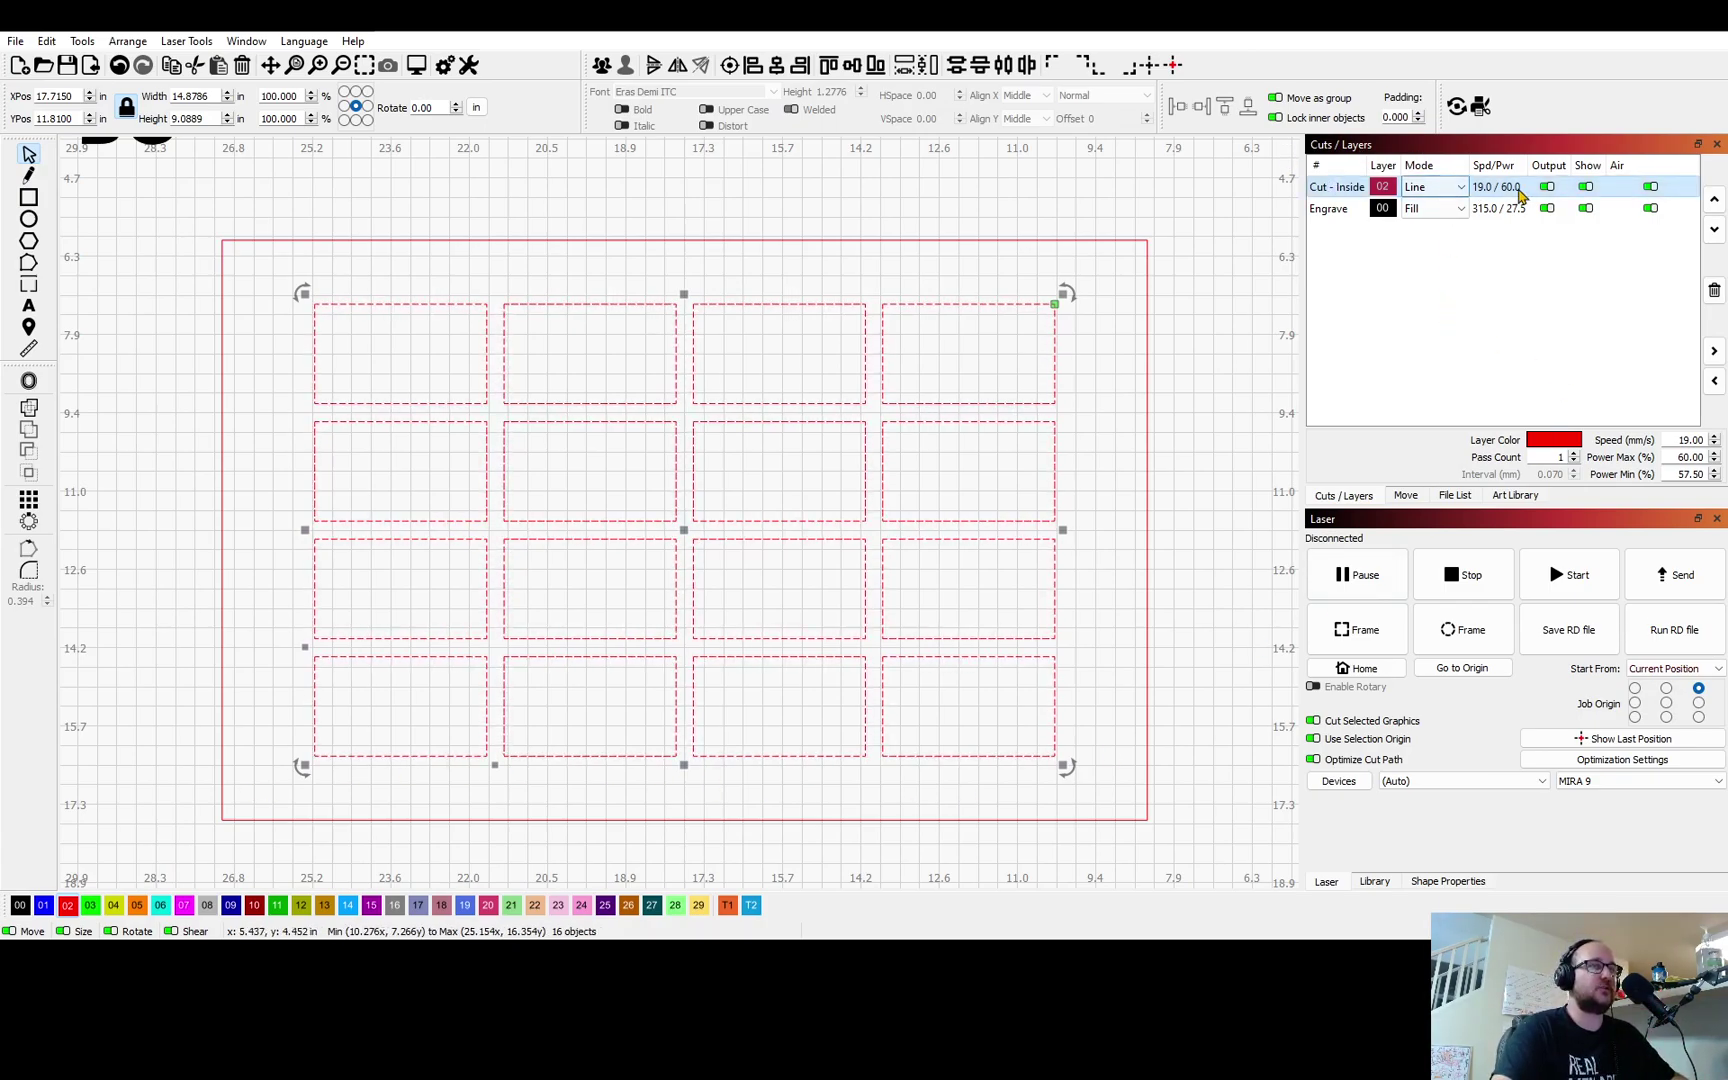
left_click(728, 906)
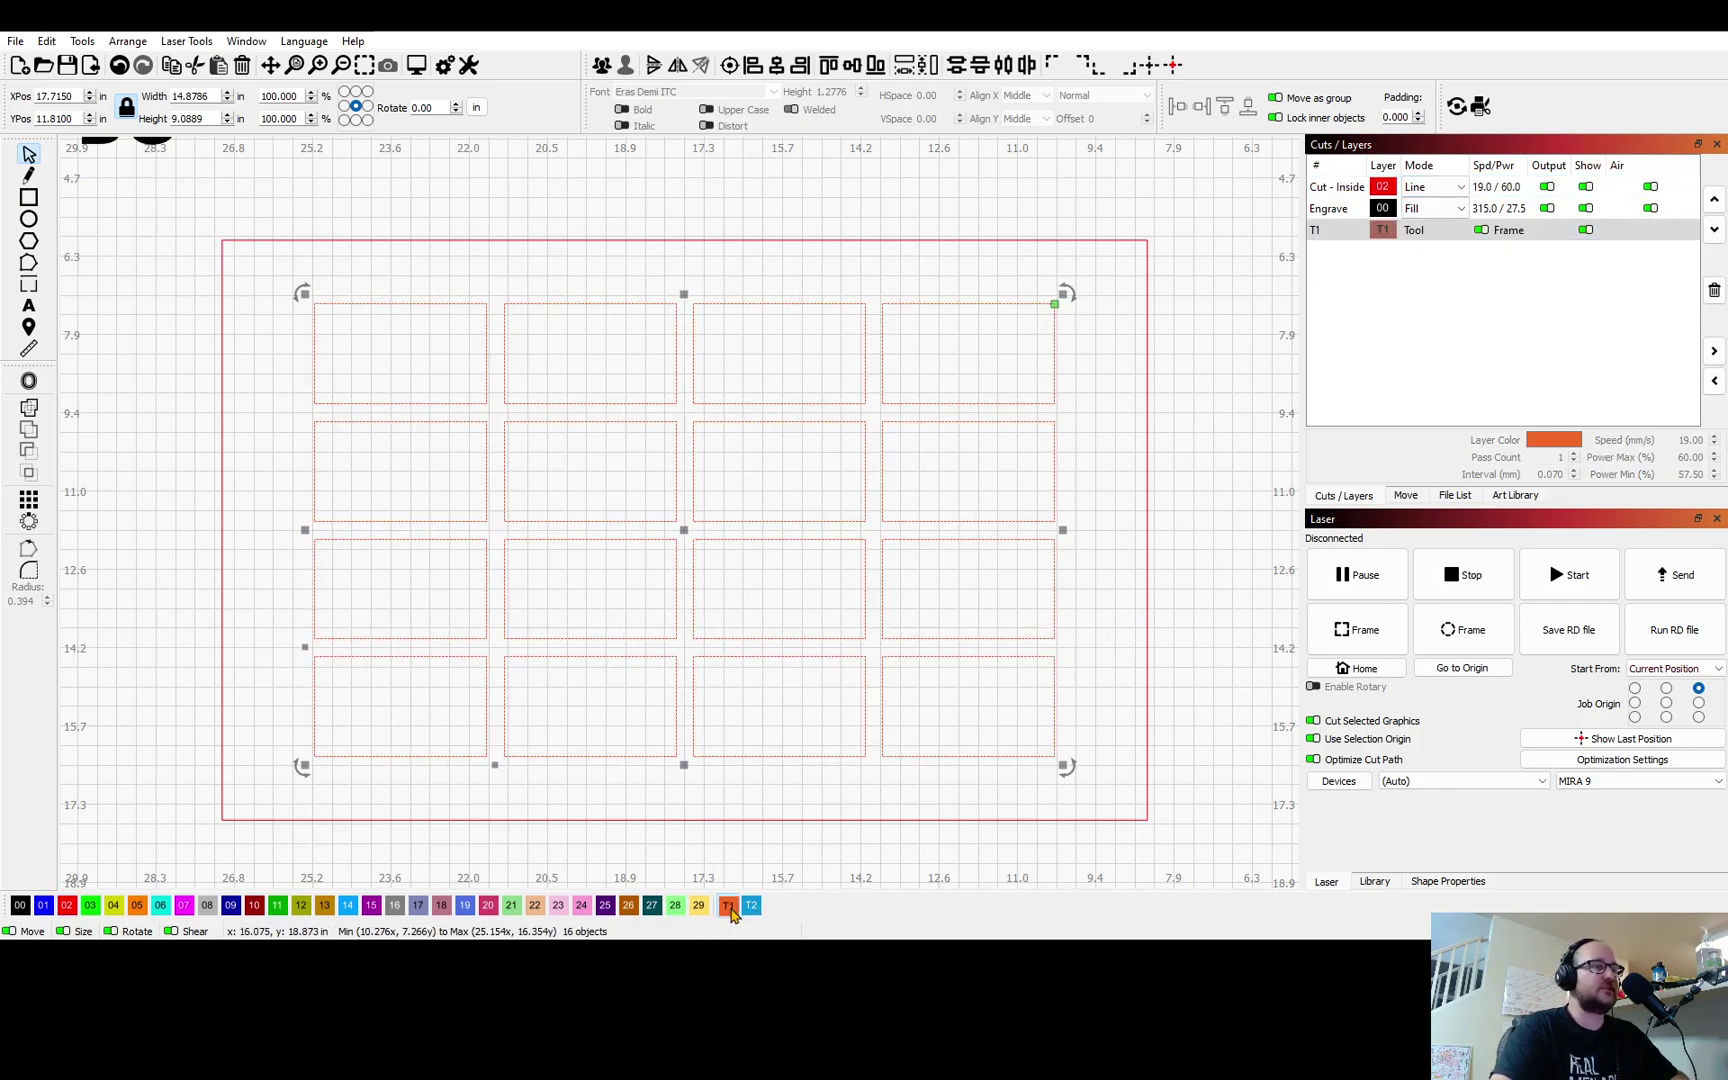
Move the outer border rectangle onto tool layer T2.
left_click(1148, 732)
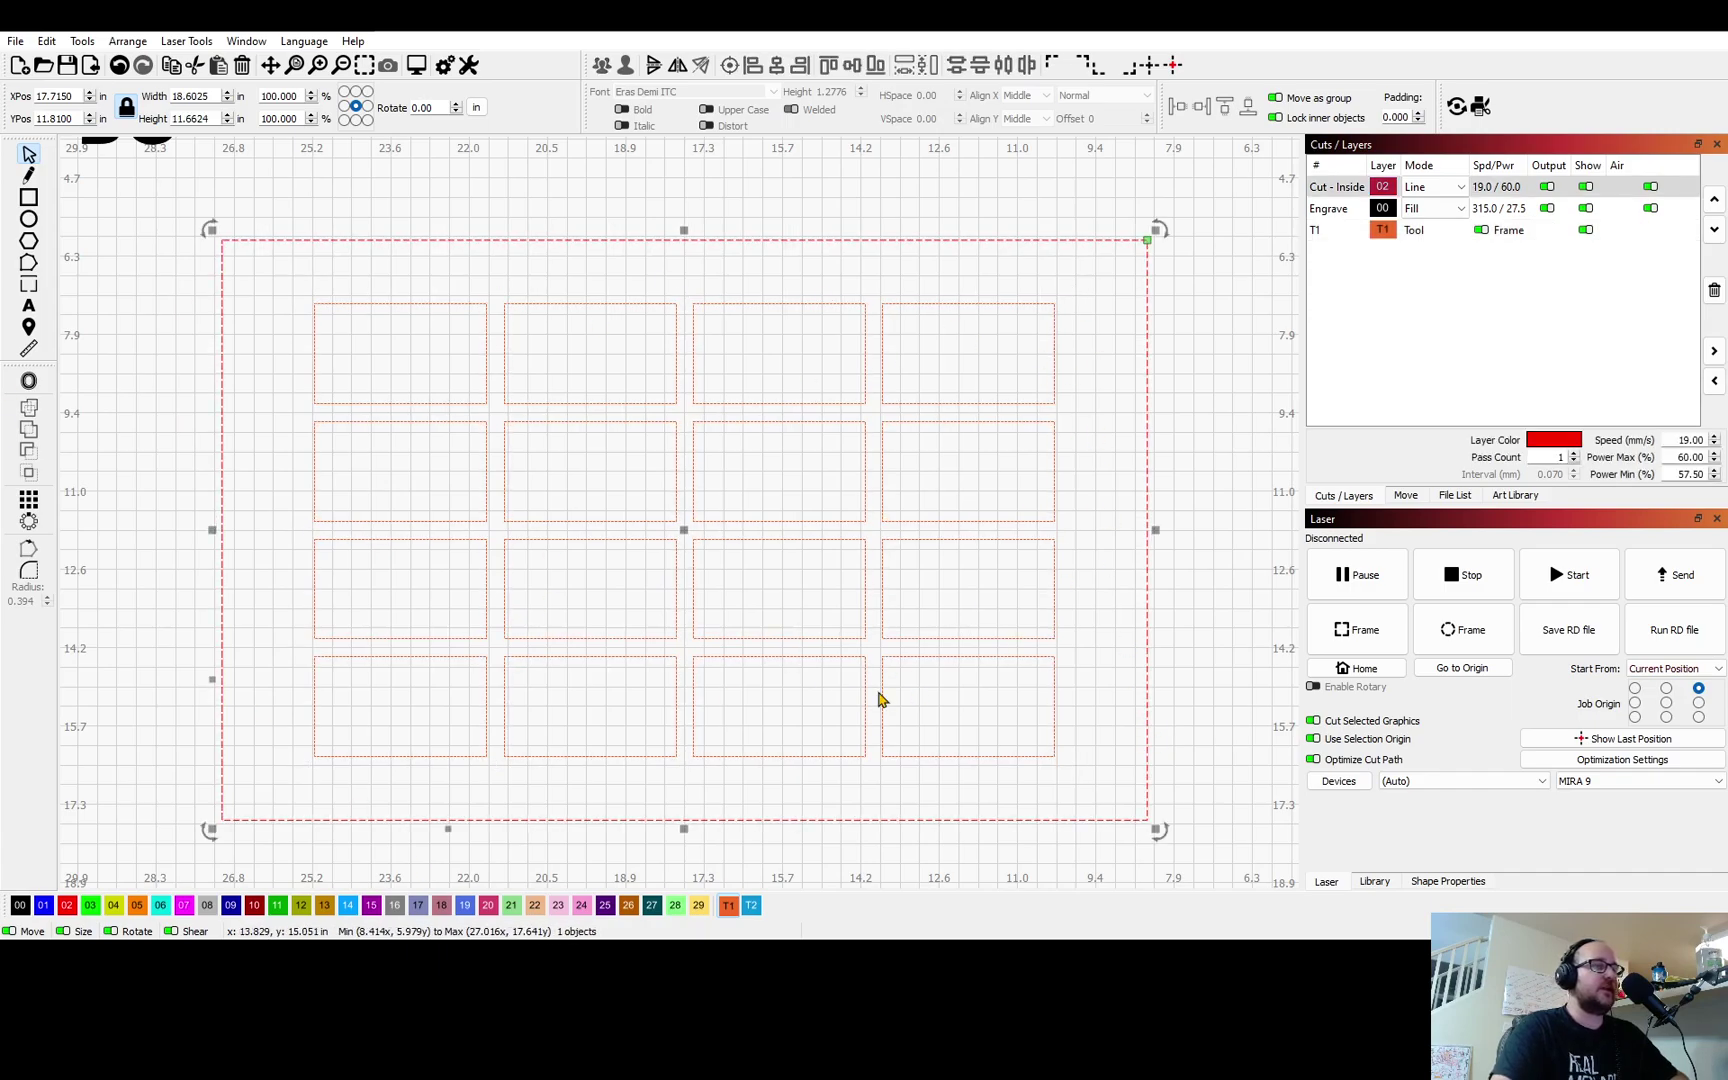
left_click(752, 906)
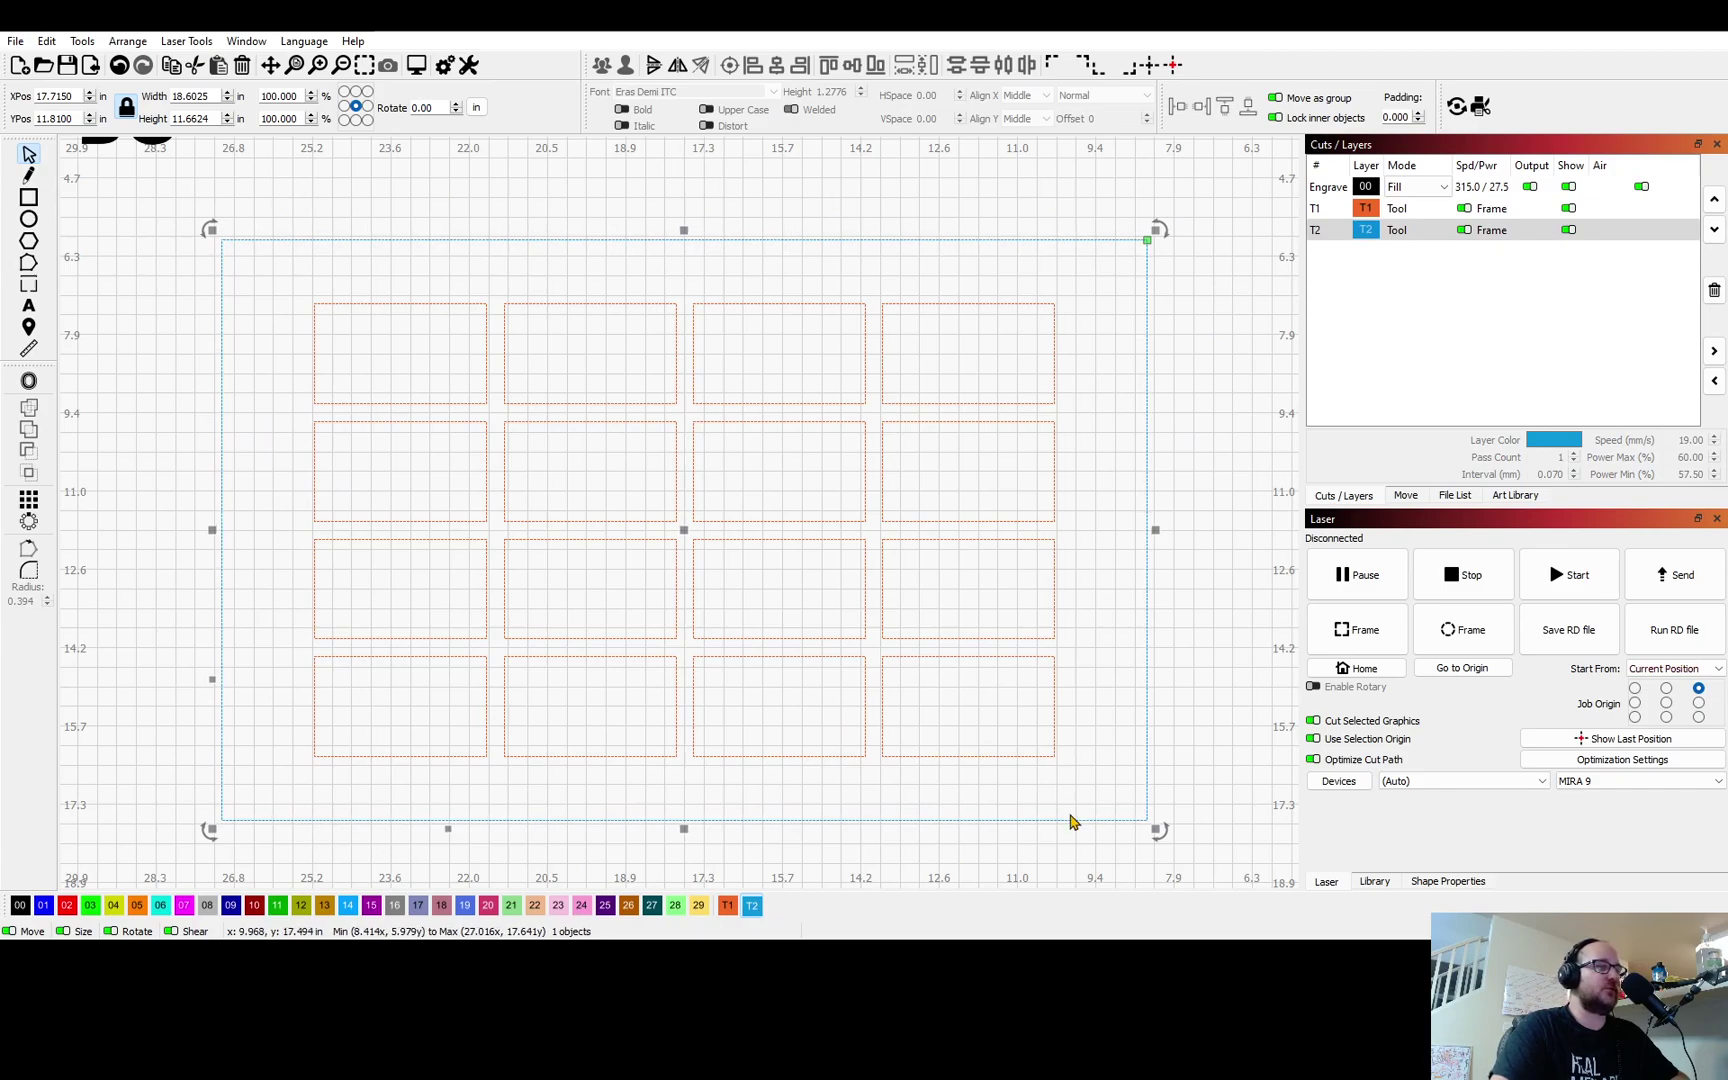
left_click(1090, 618)
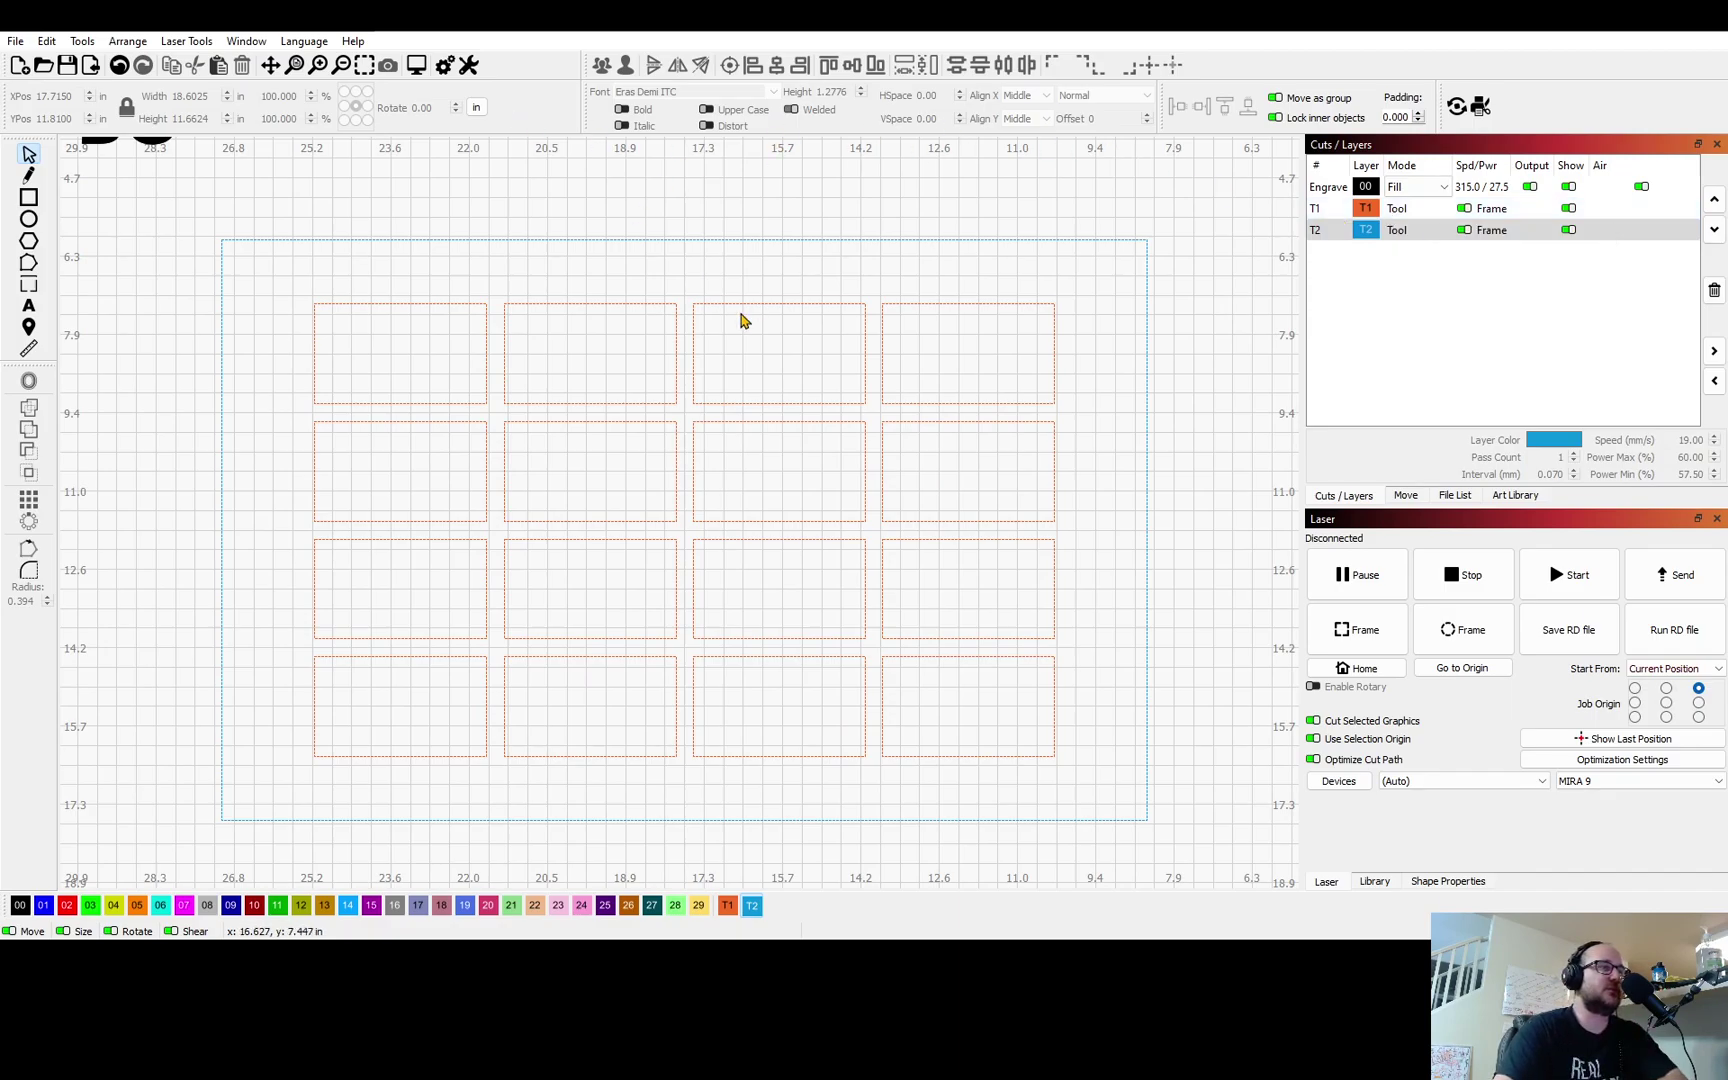
left_click(676, 330)
Dismiss the no-layers-to-output warning and clear the selection.
left_click(418, 66)
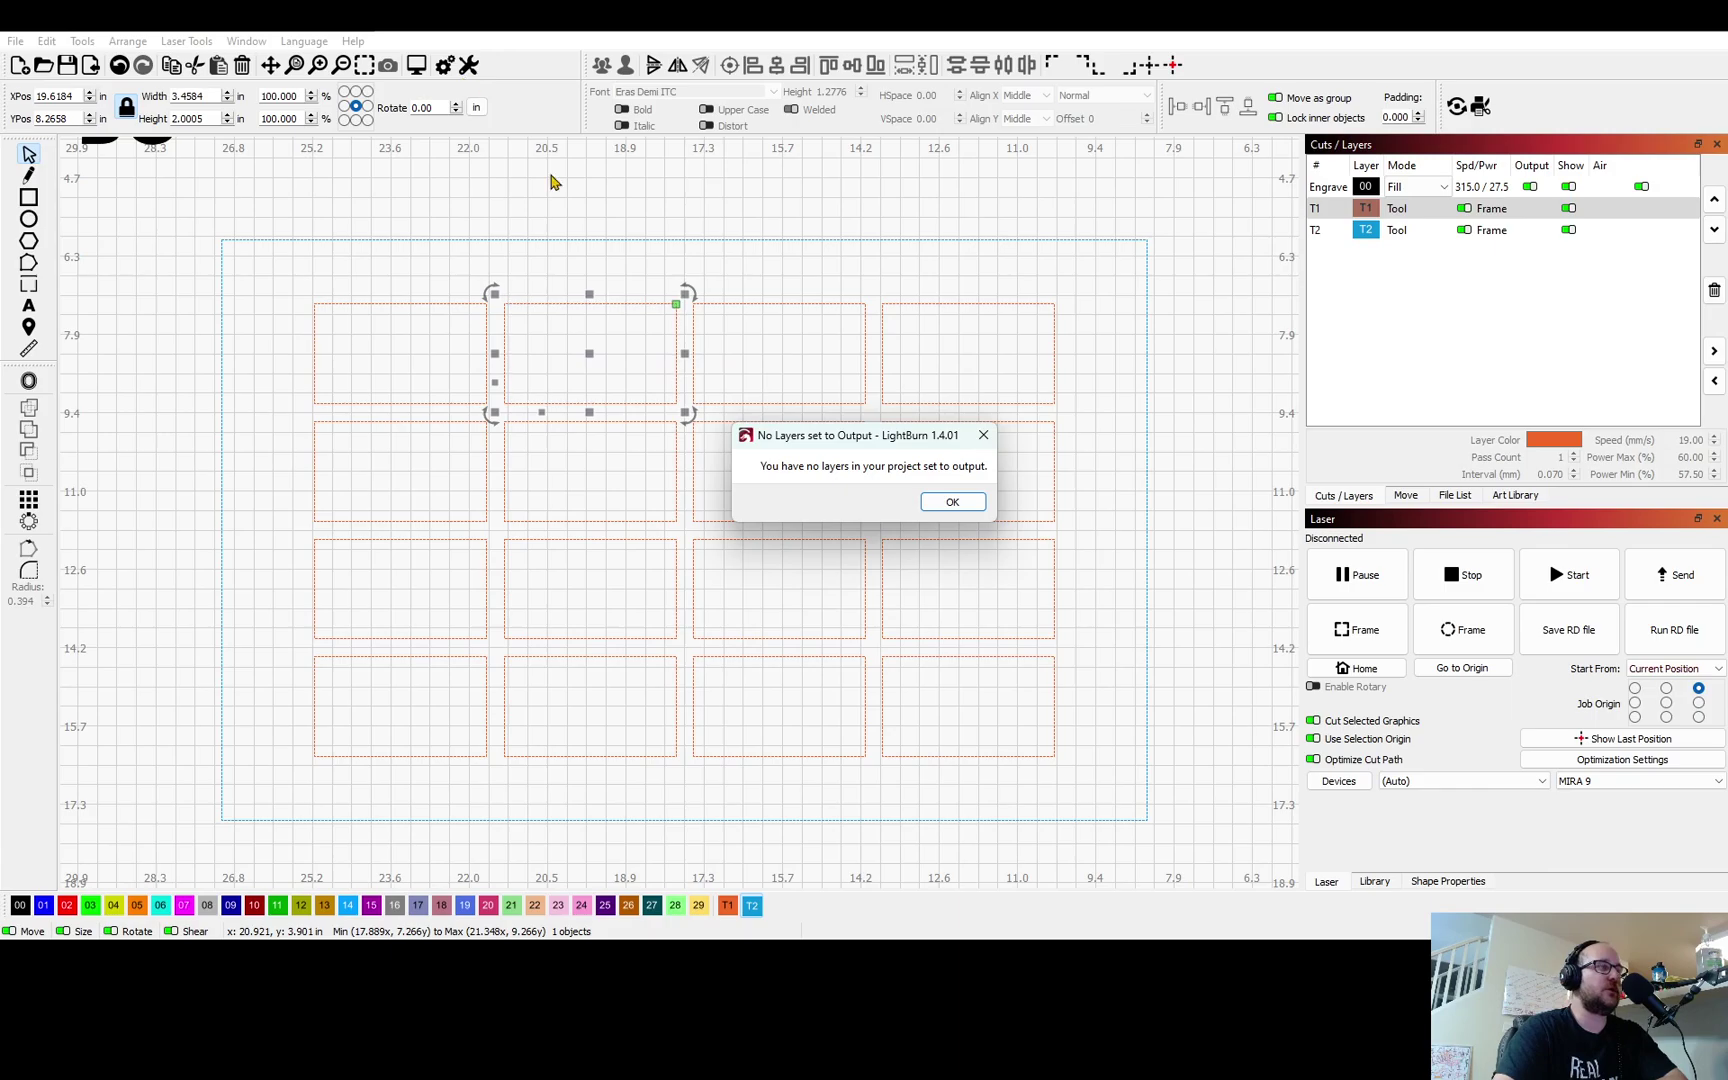
left_click(945, 505)
left_click(823, 257)
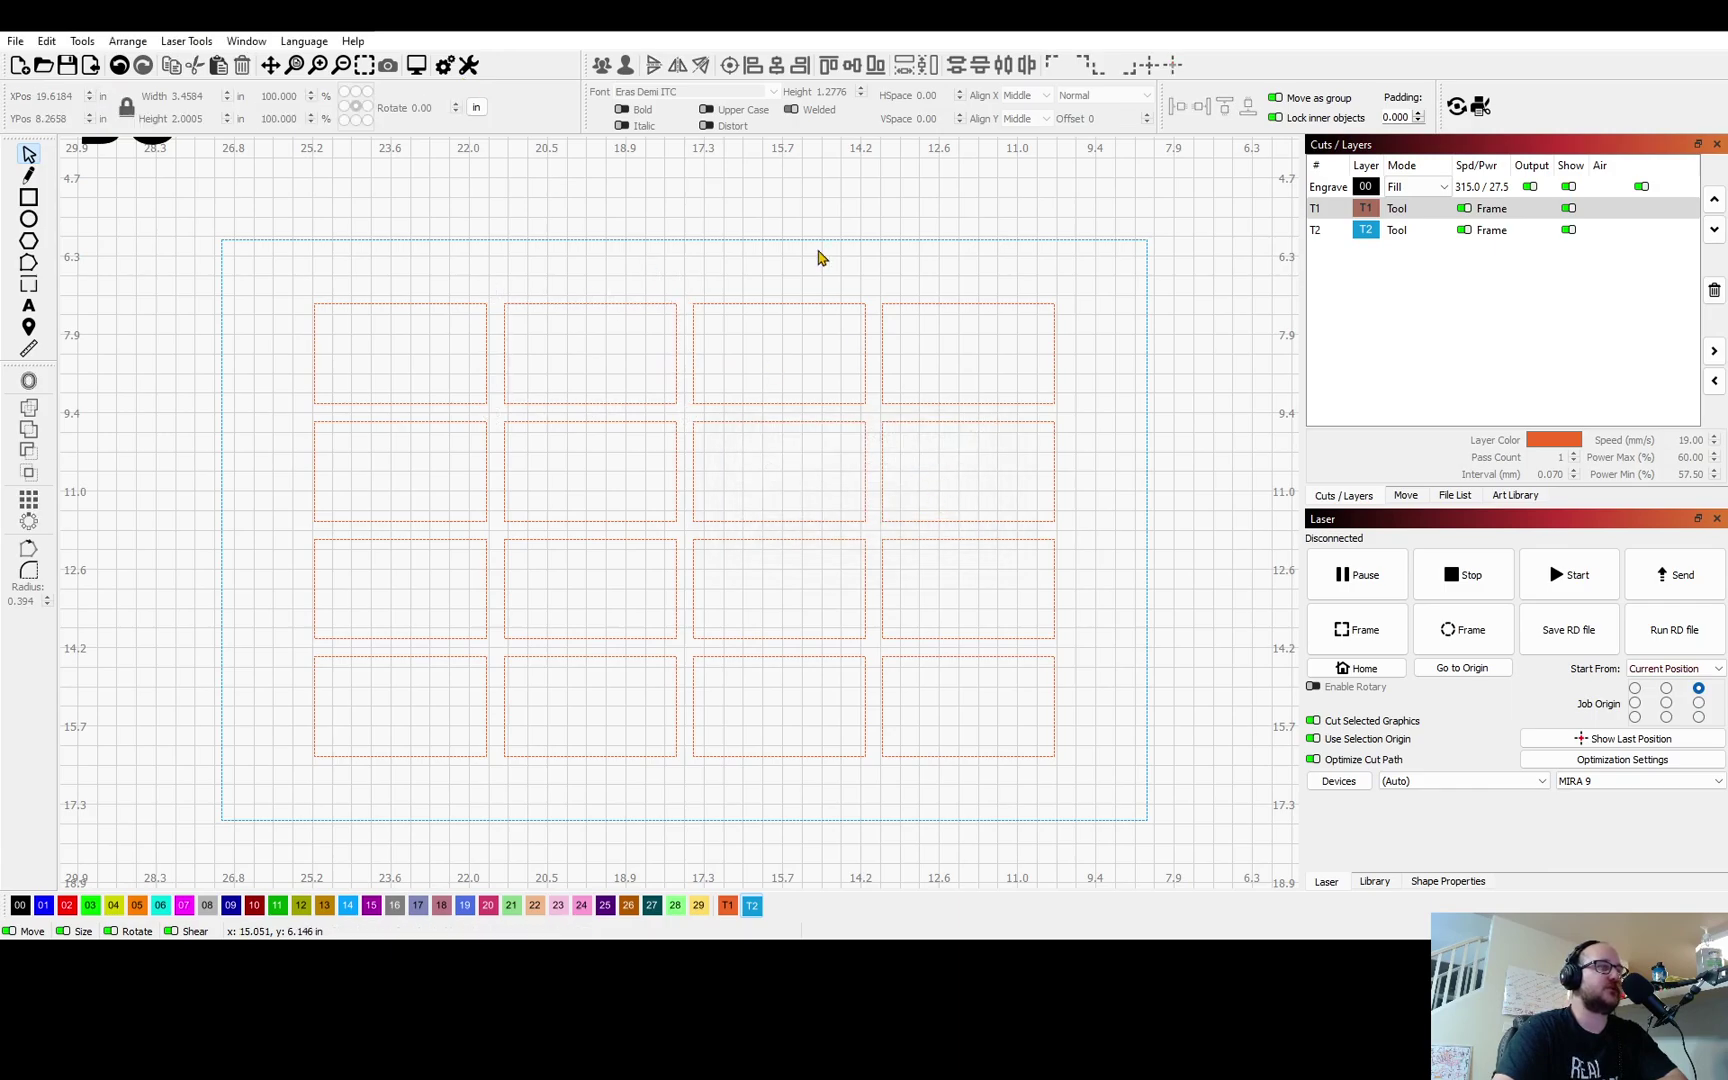
Undo a stray move of the second top-row slot, then marquee-select all 16 slots.
left_click(607, 304)
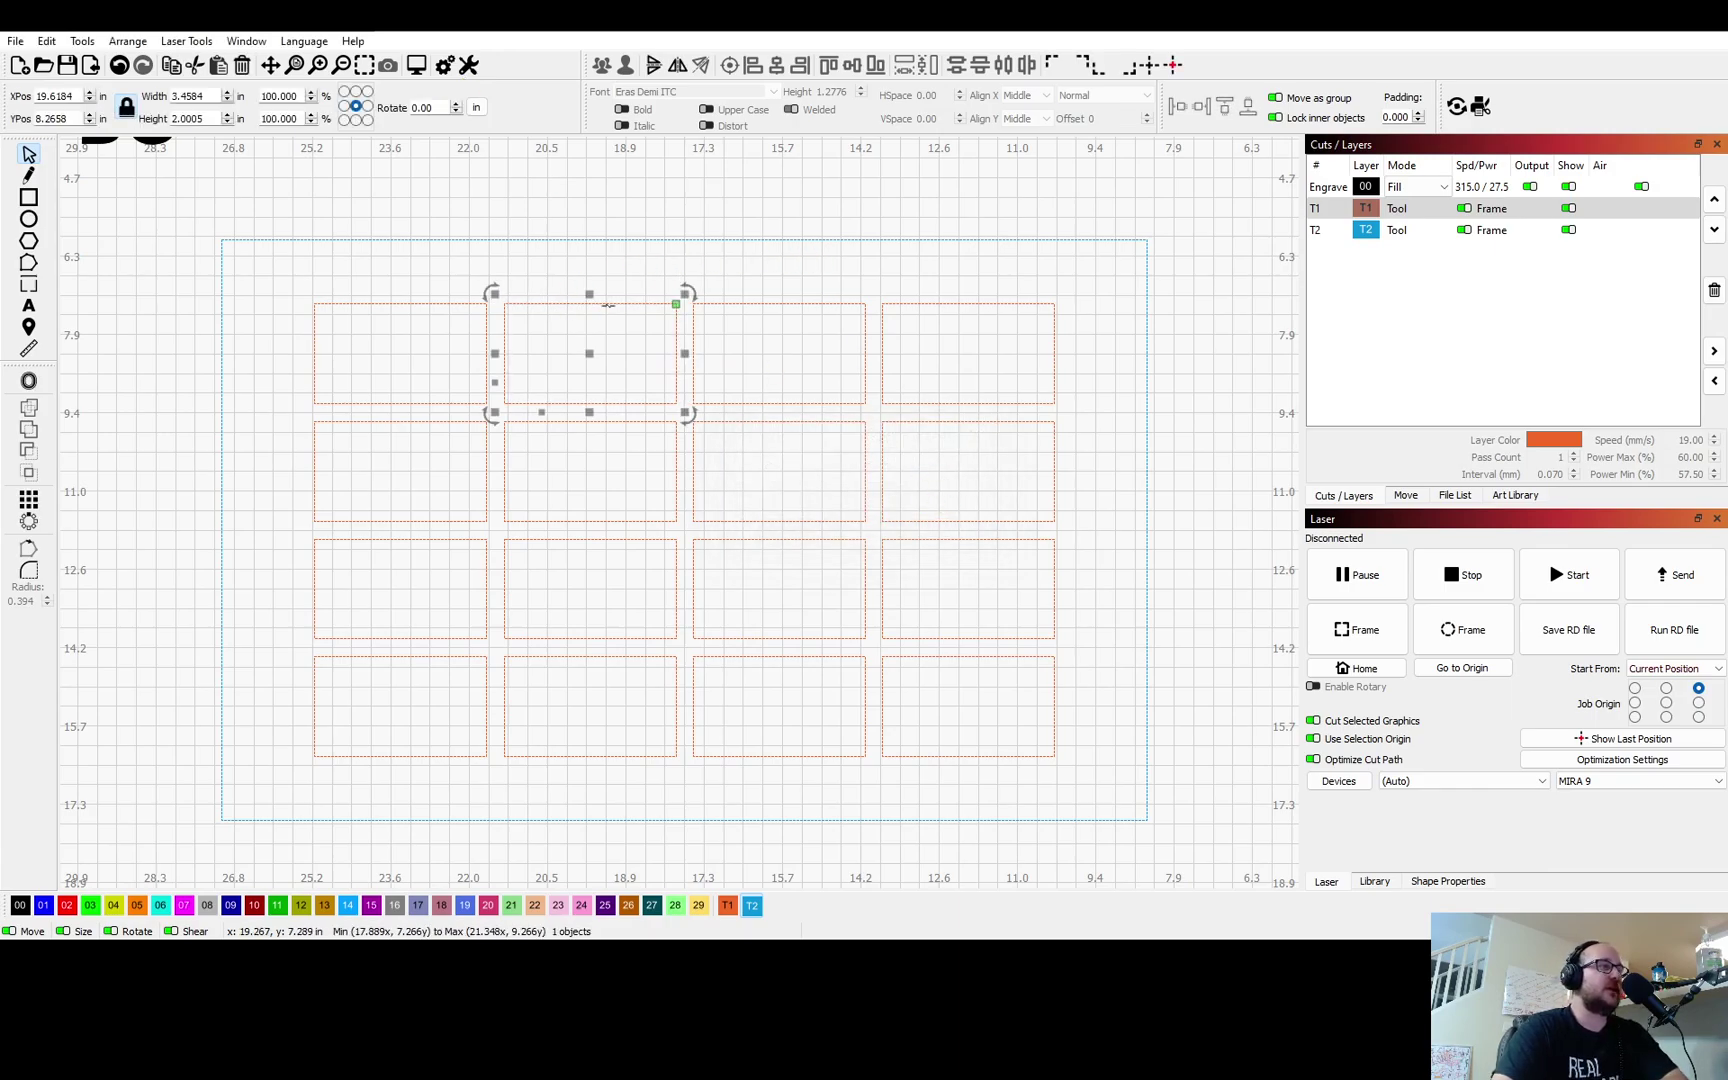
scroll(630, 365, "up", 1)
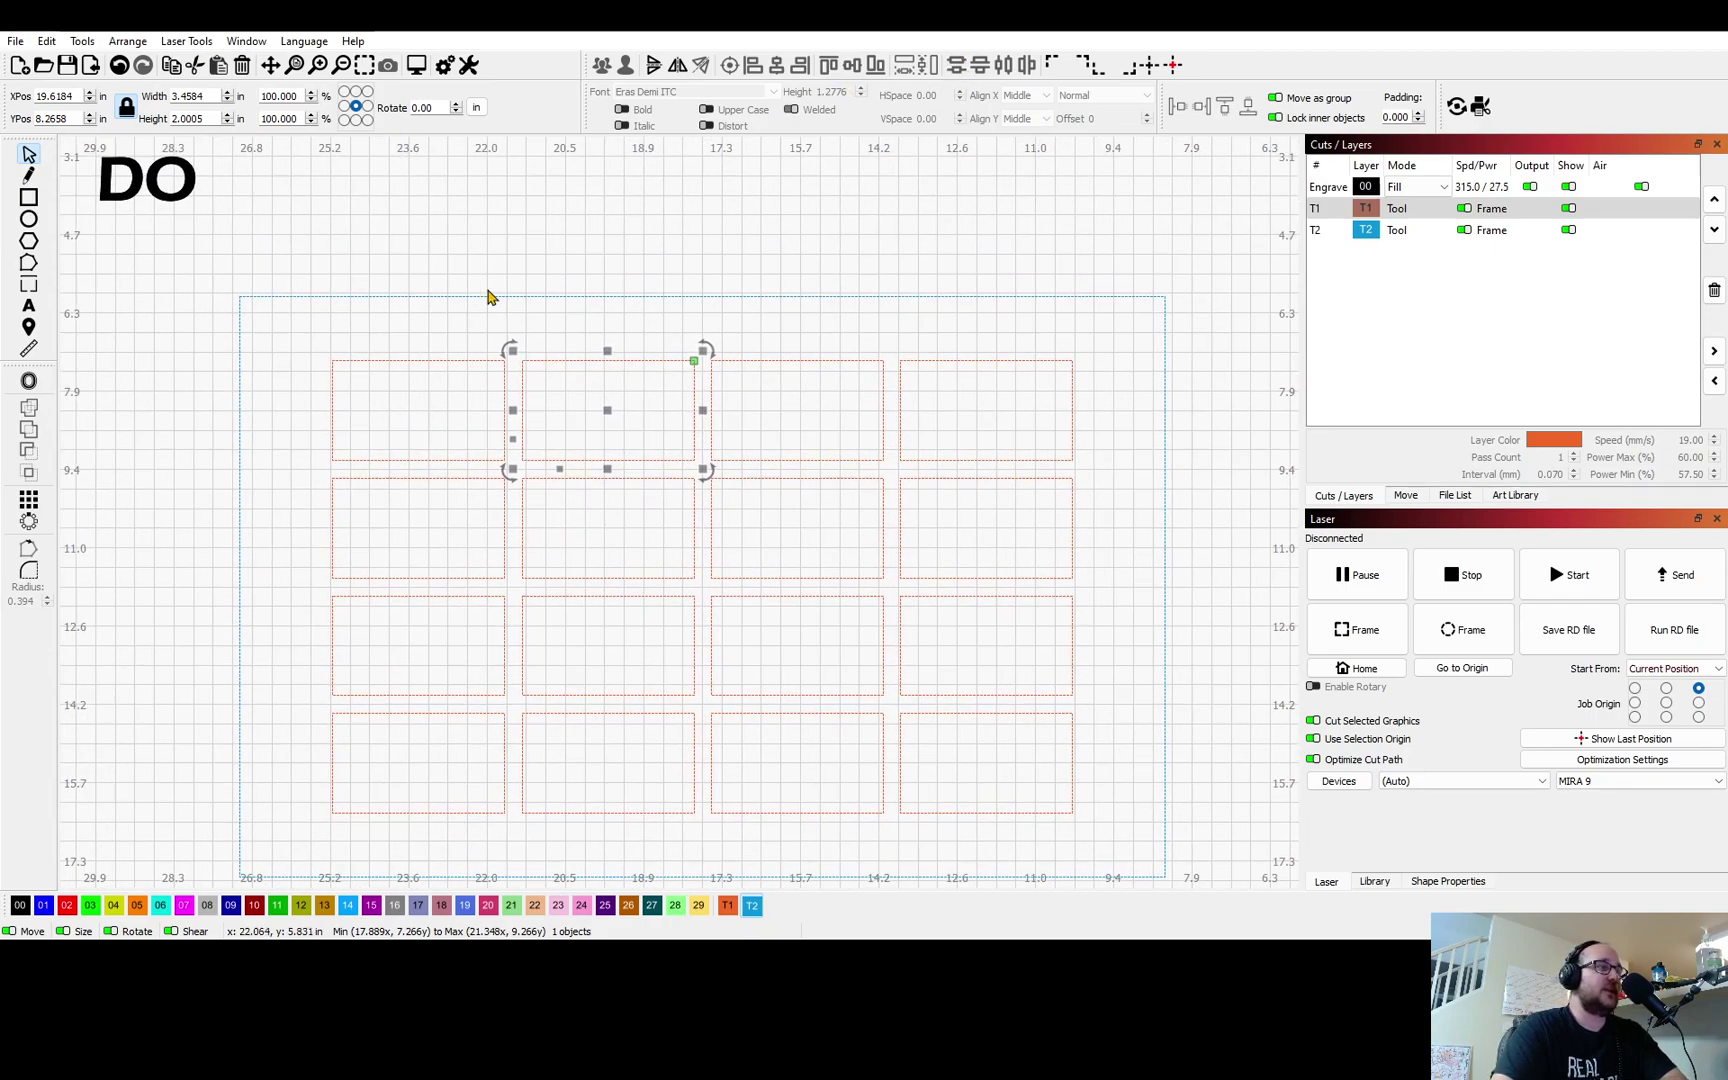
left_click(601, 326)
left_click_drag(583, 358, 560, 447)
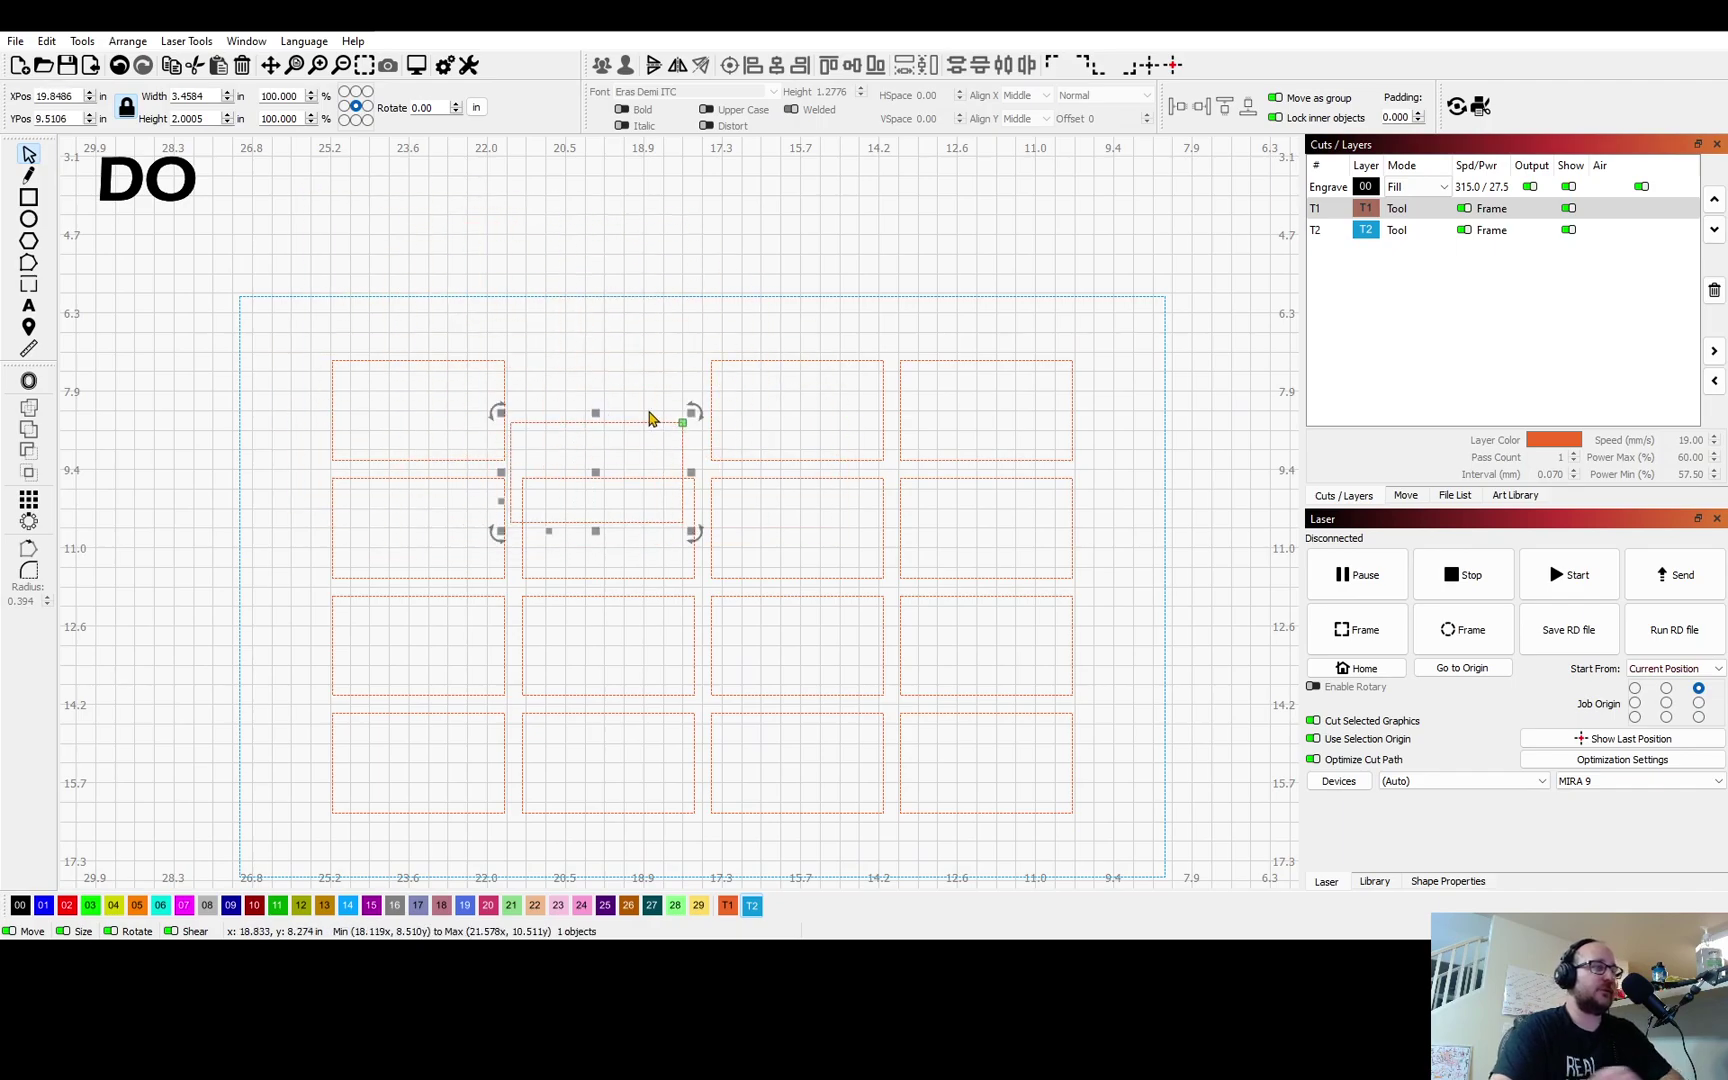
key("ctrl+z")
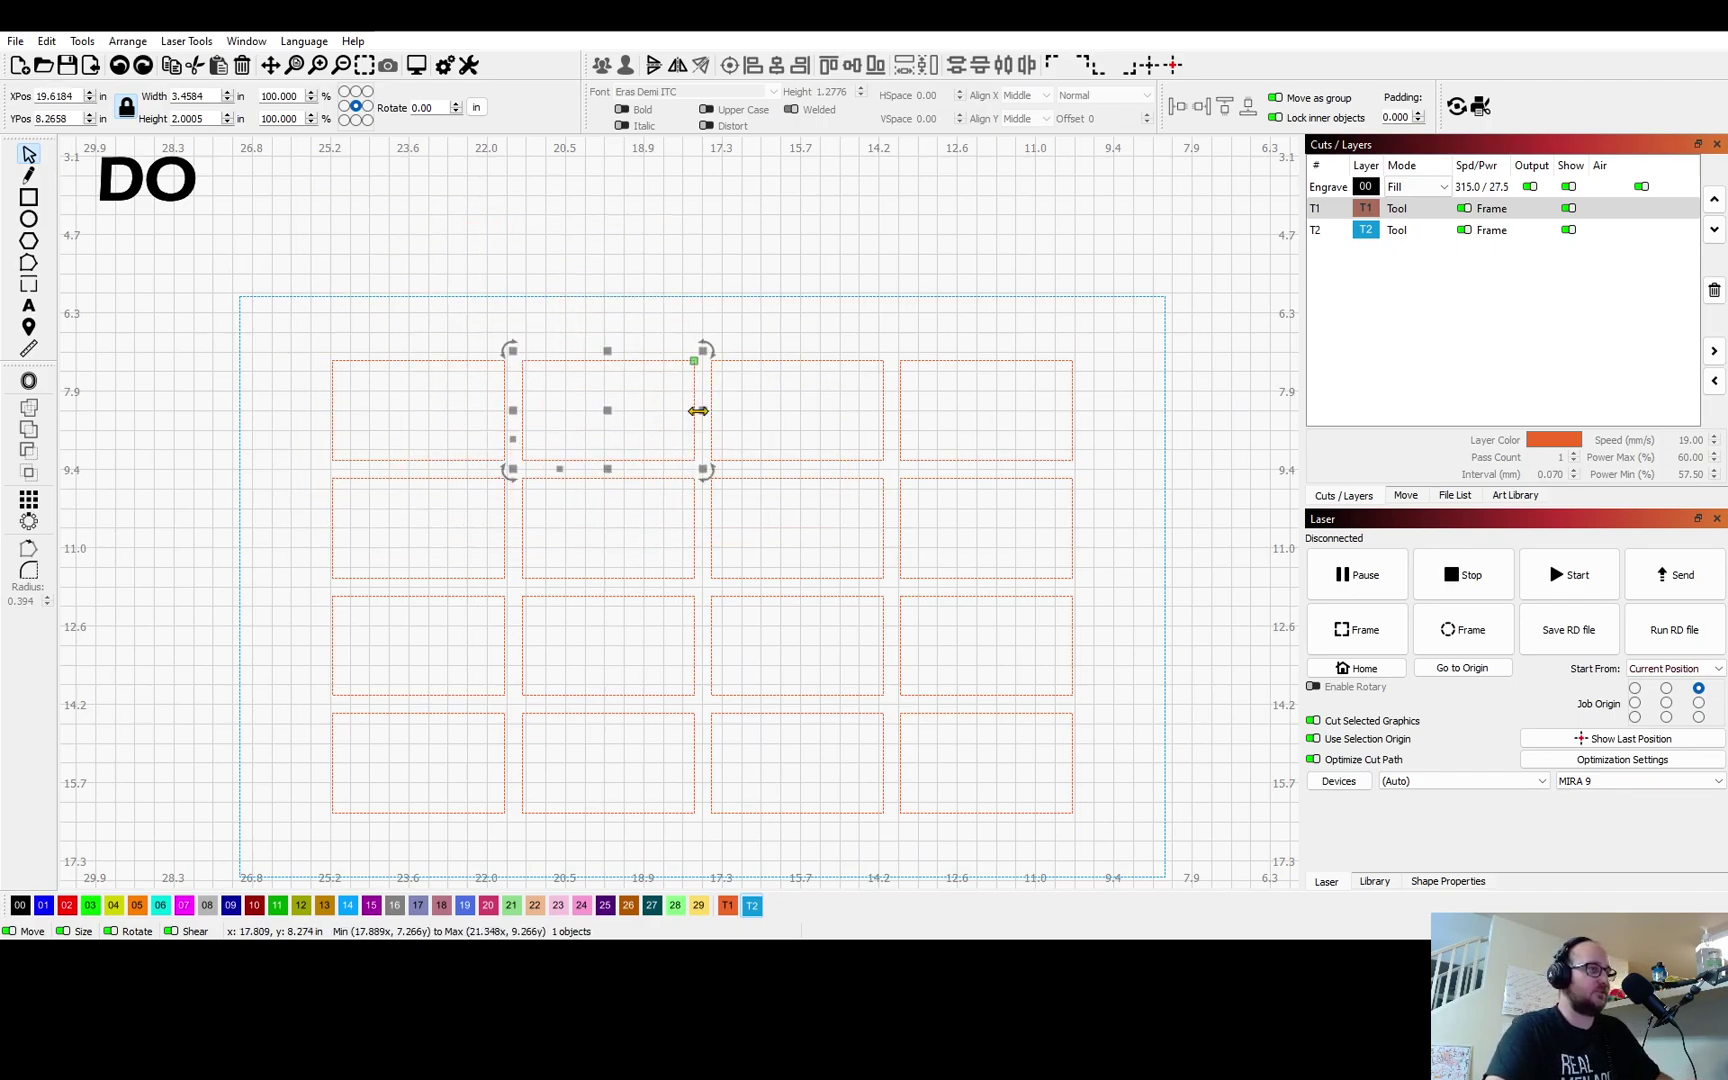
left_click(762, 525)
left_click_drag(670, 514, 588, 398)
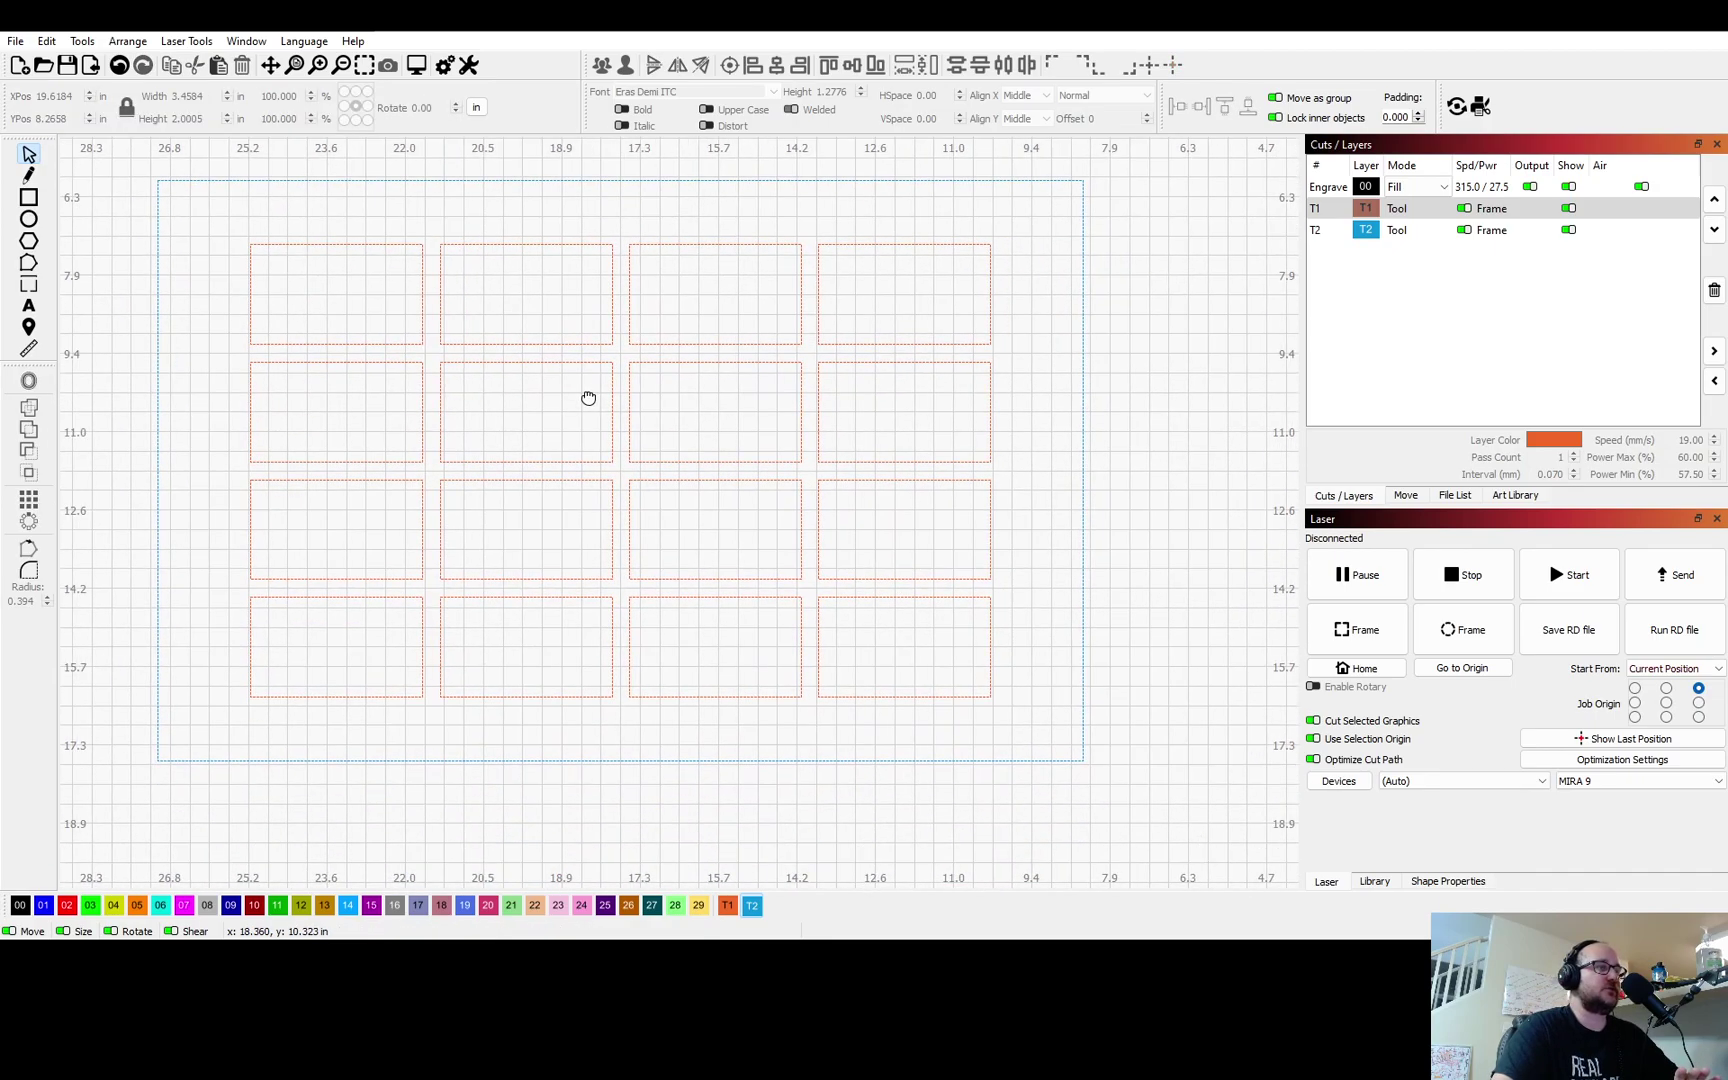
left_click_drag(201, 212, 1034, 721)
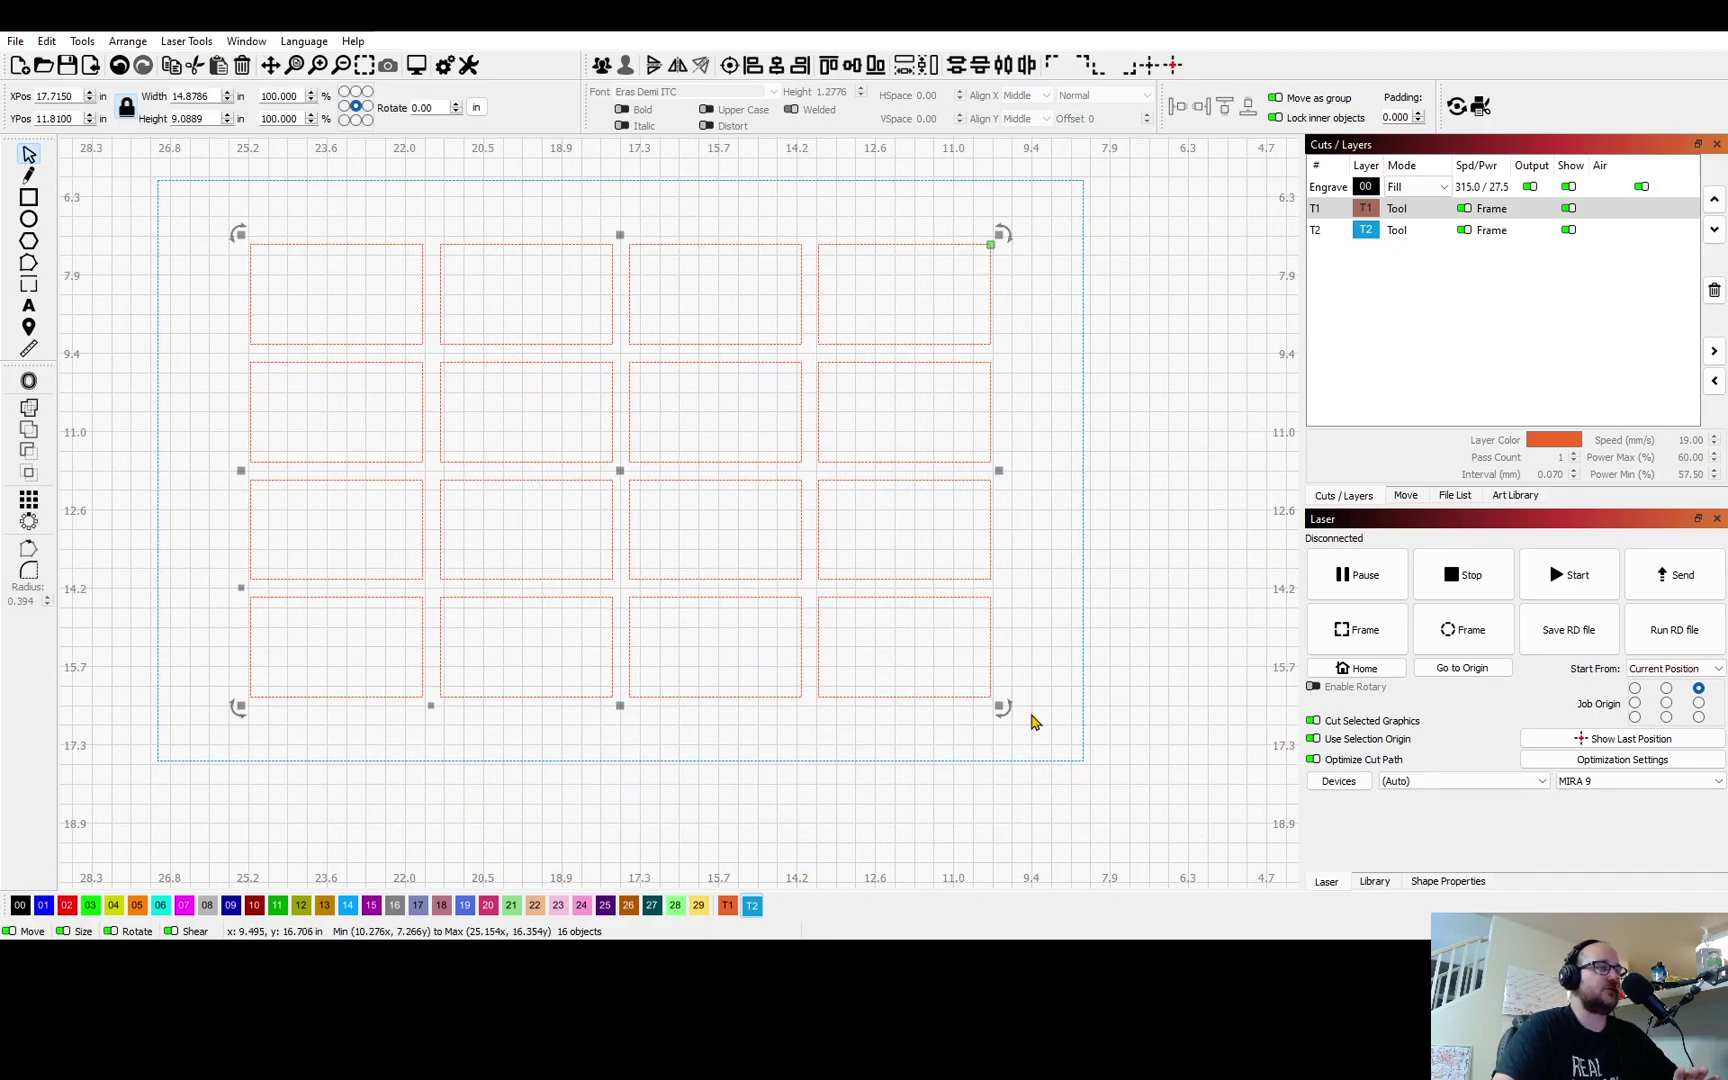
Add the outer border to the 16 selected slots and lock them all in place.
left_click(1083, 604, "shift")
right_click(846, 496)
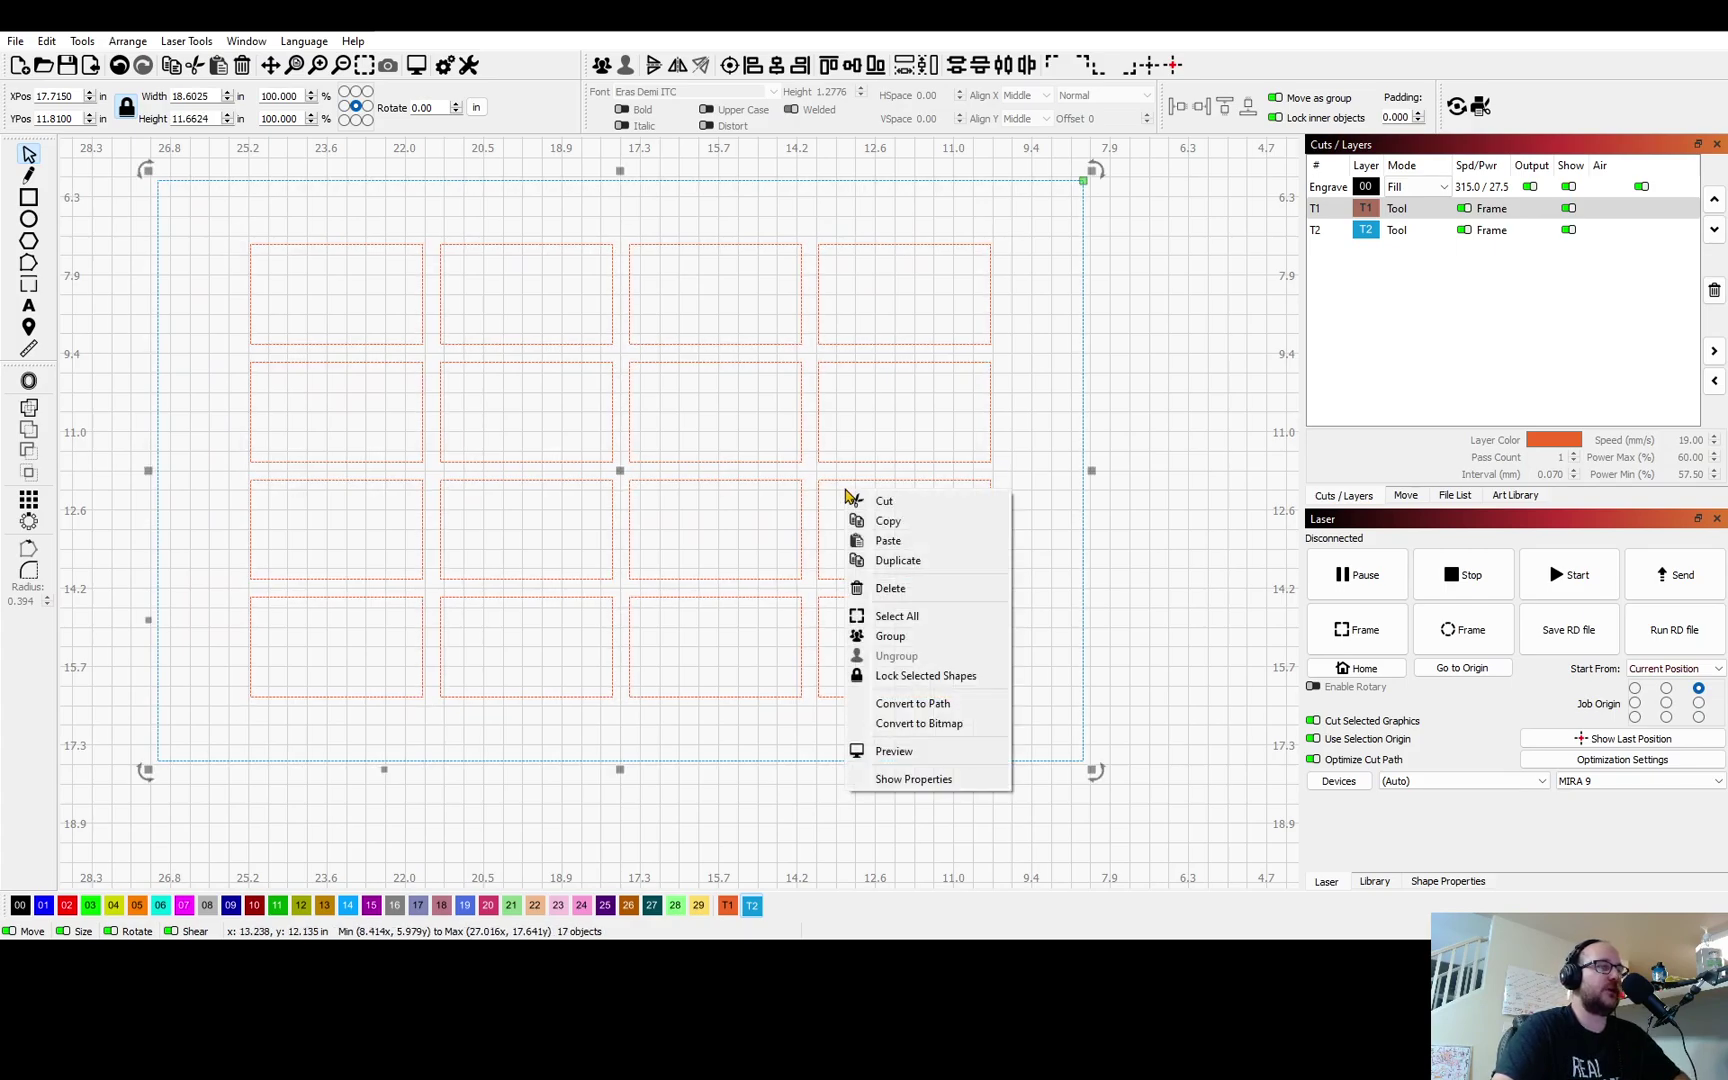
left_click(926, 676)
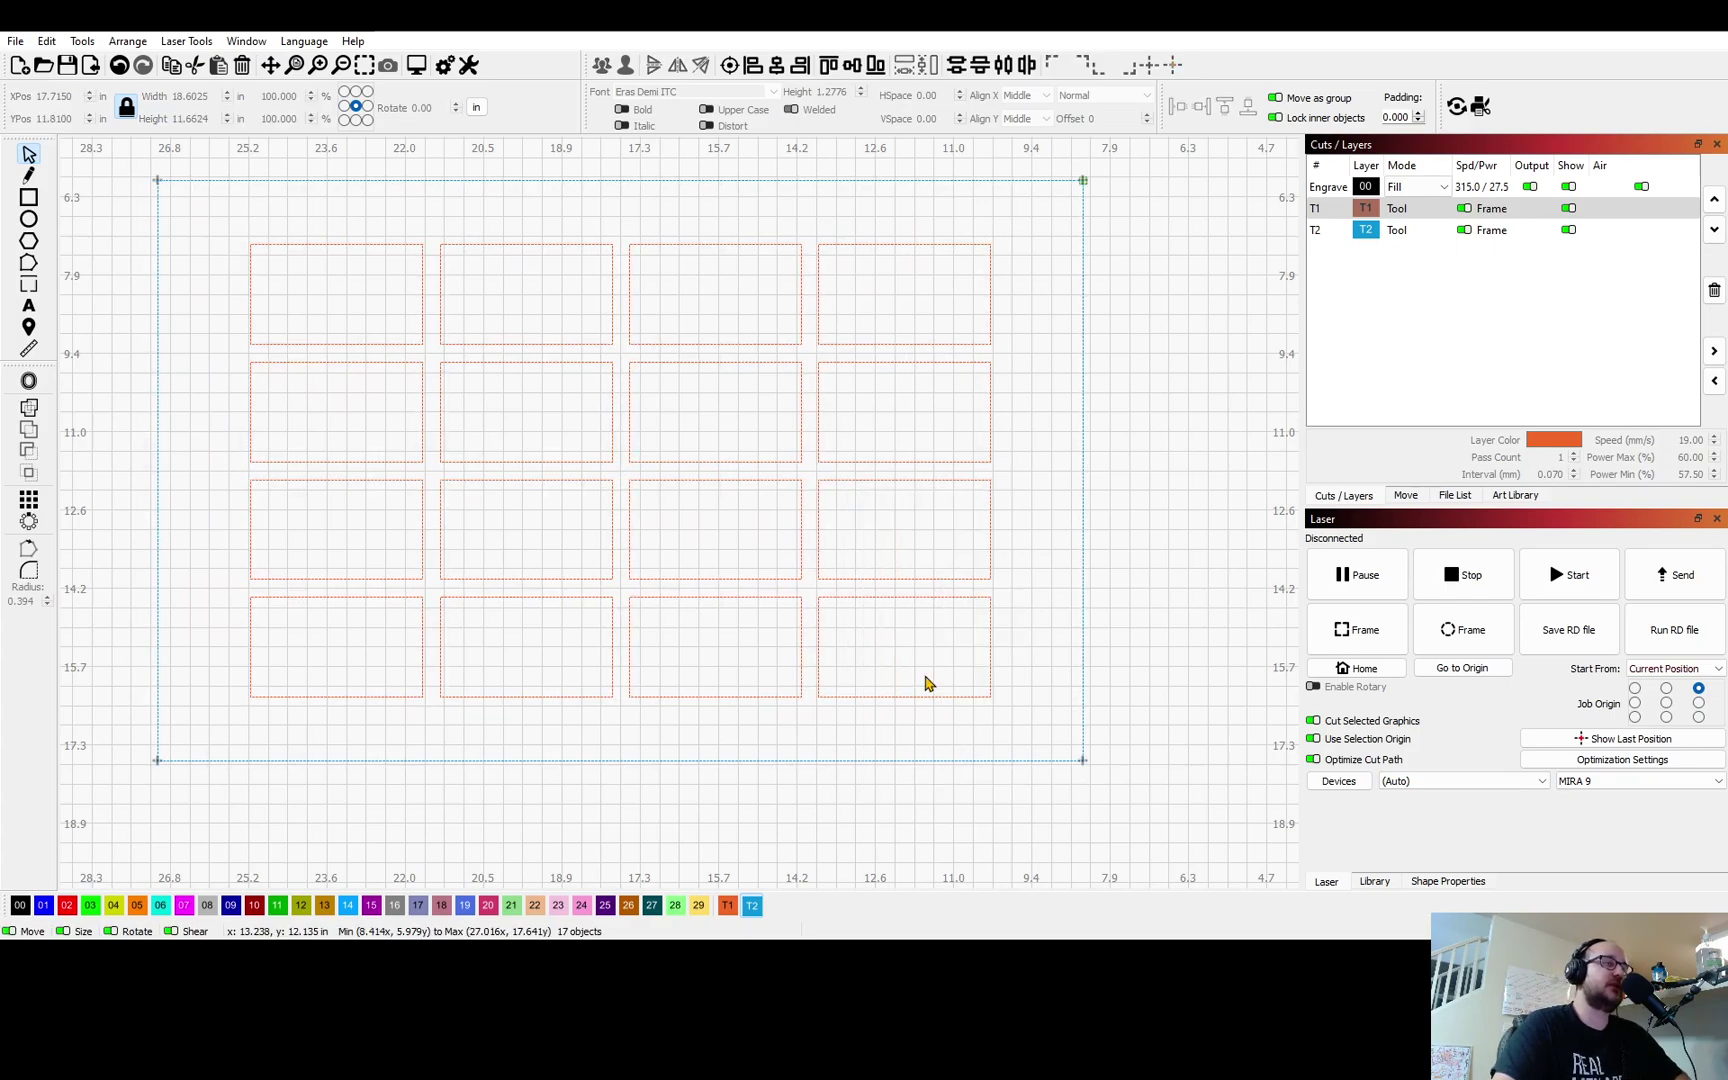
left_click(1045, 555)
left_click_drag(687, 448, 826, 535)
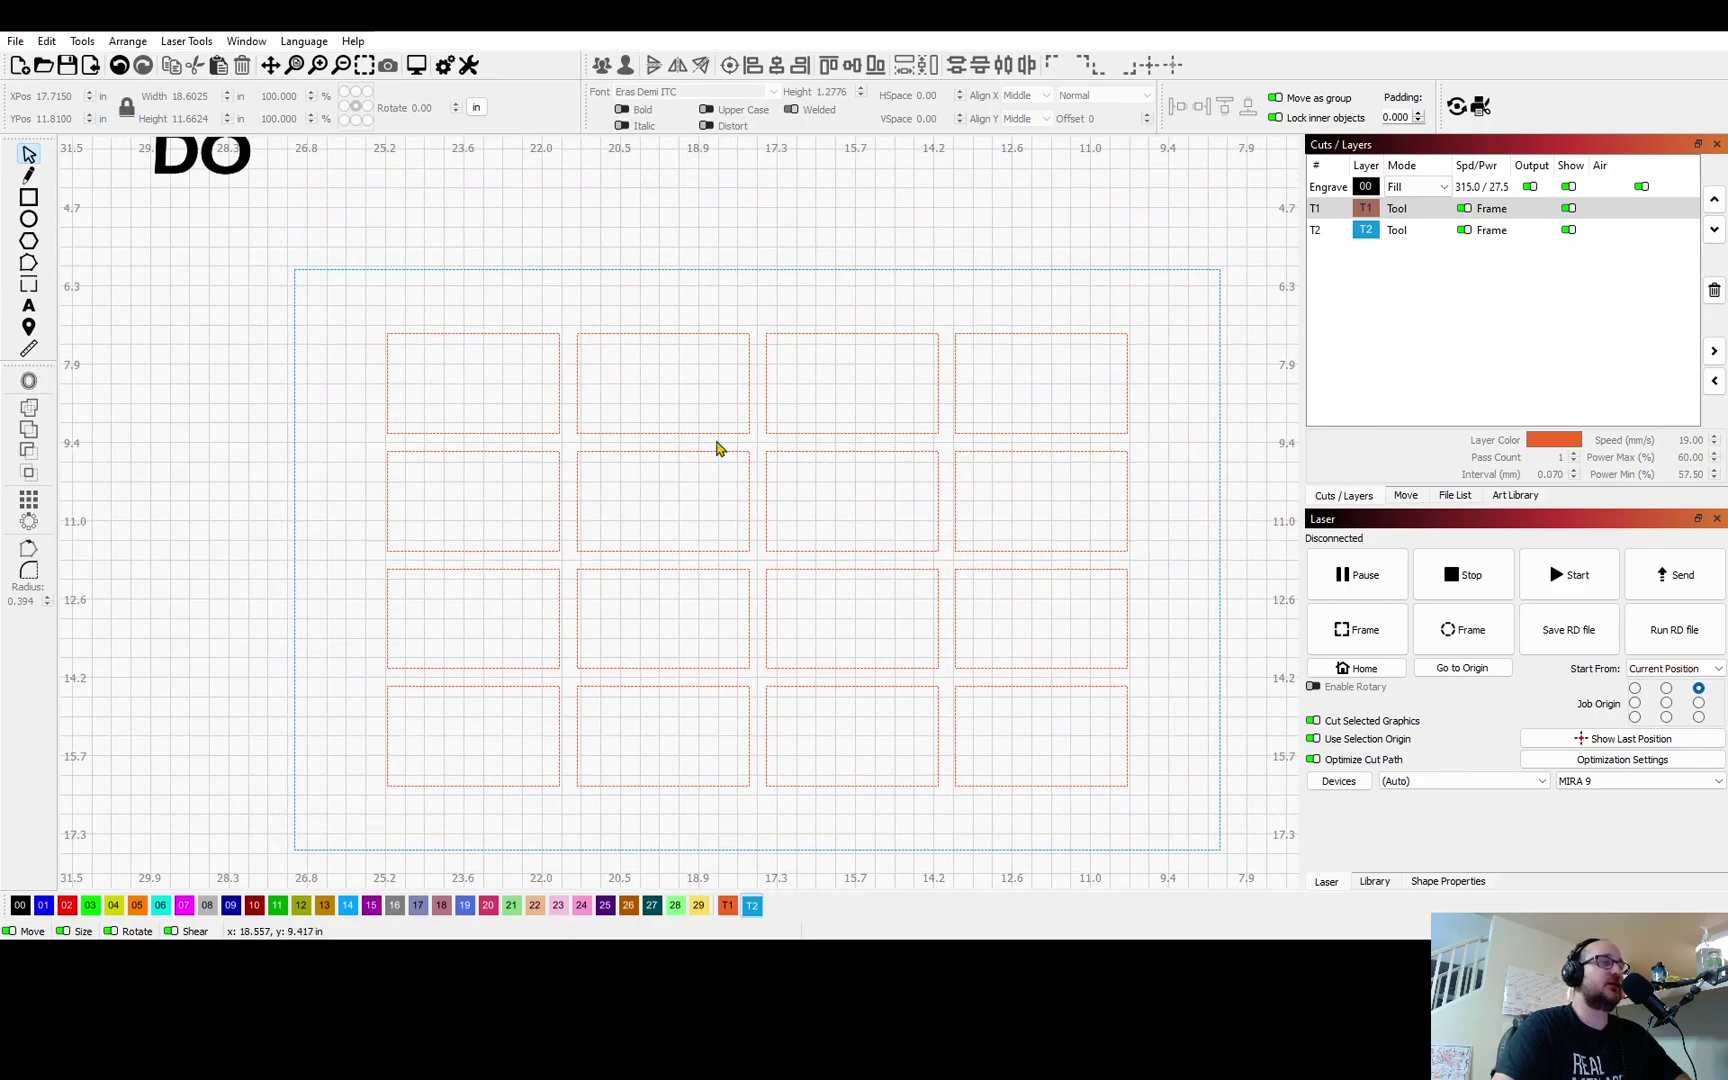
left_click(559, 346)
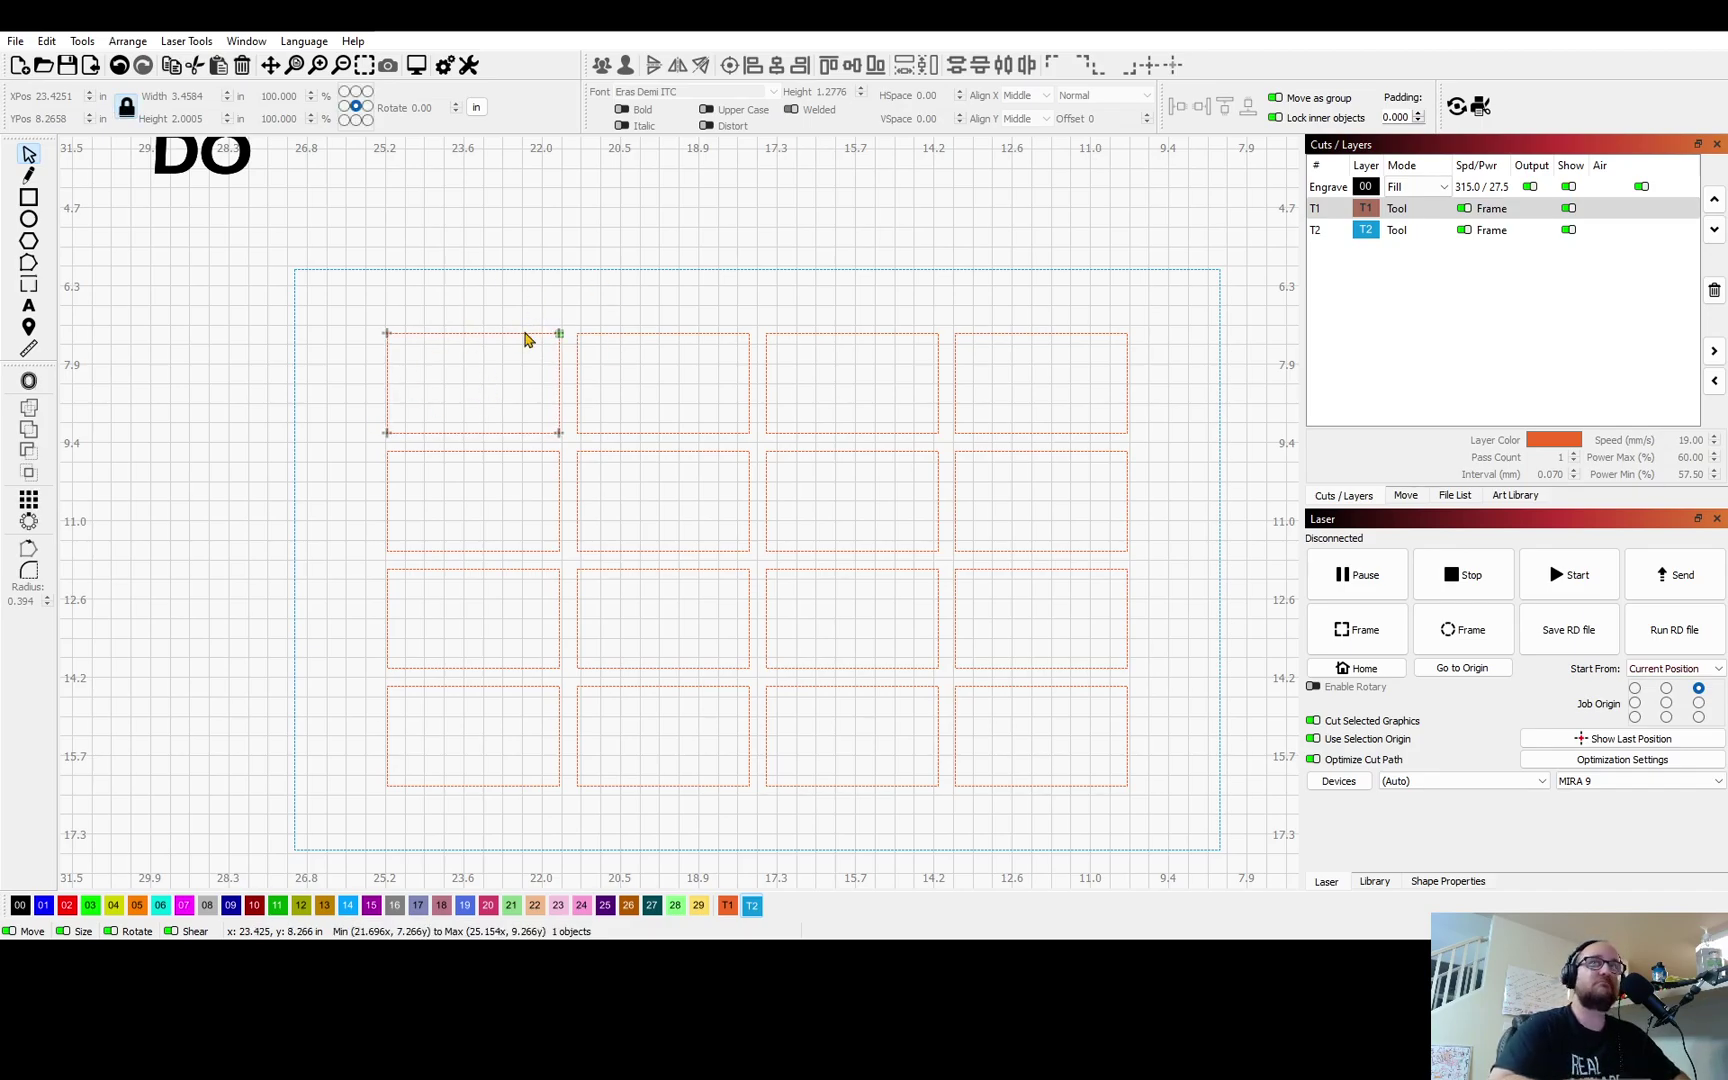
Move the DO text from the canvas corner onto the top row of slots.
left_click(243, 172)
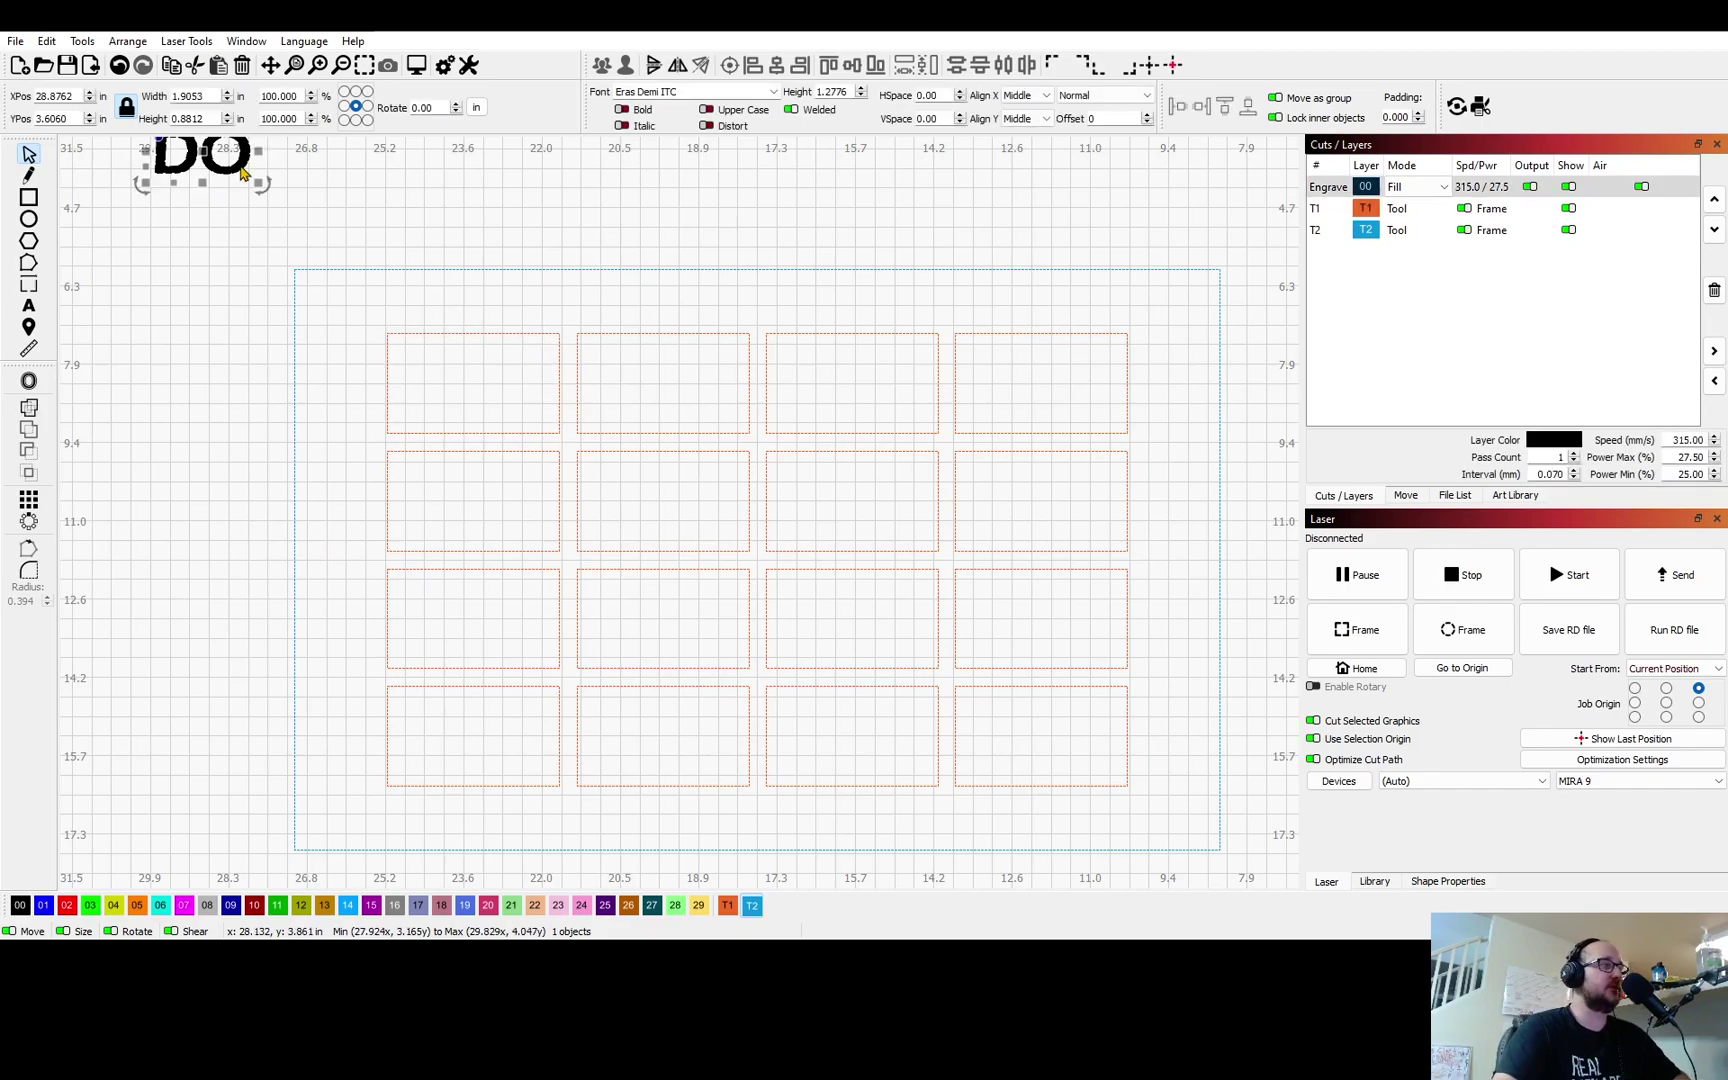
mouse_move(240, 160)
left_mouse_down()
mouse_move(269, 218)
mouse_move(249, 171)
left_mouse_up()
left_click_drag(240, 246, 756, 300)
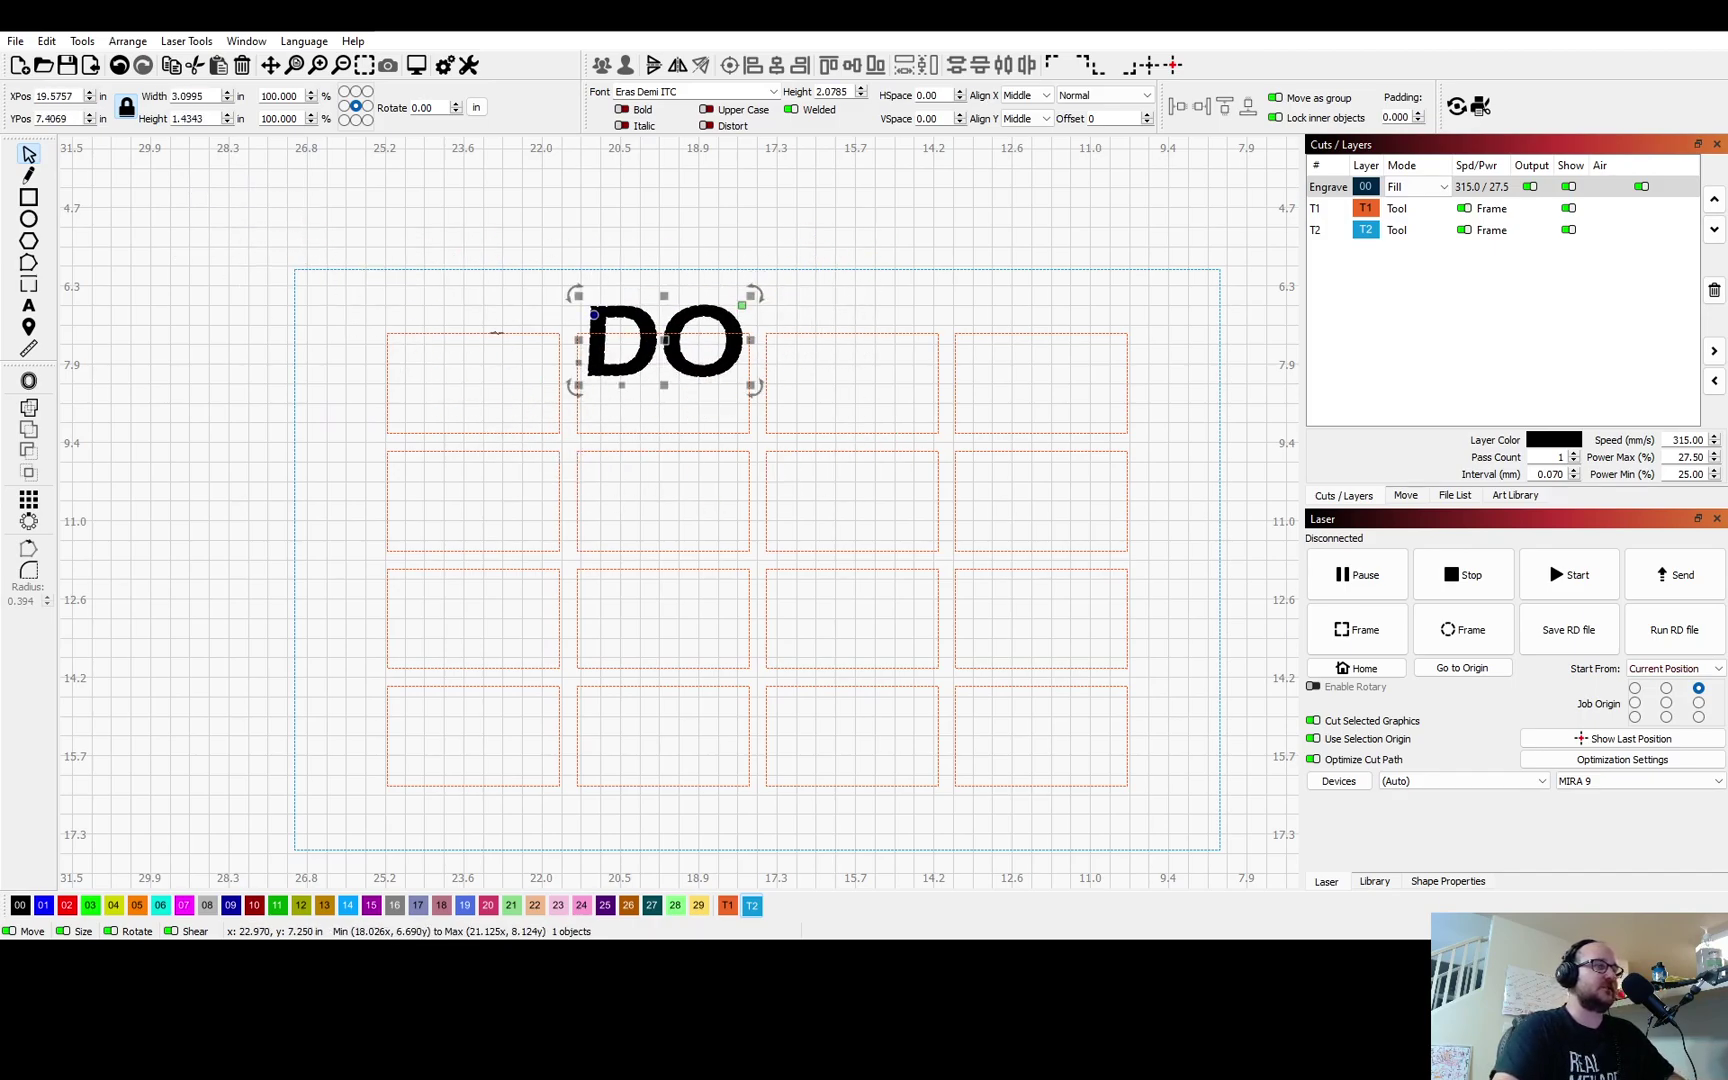
left_click(499, 333)
left_click(534, 334)
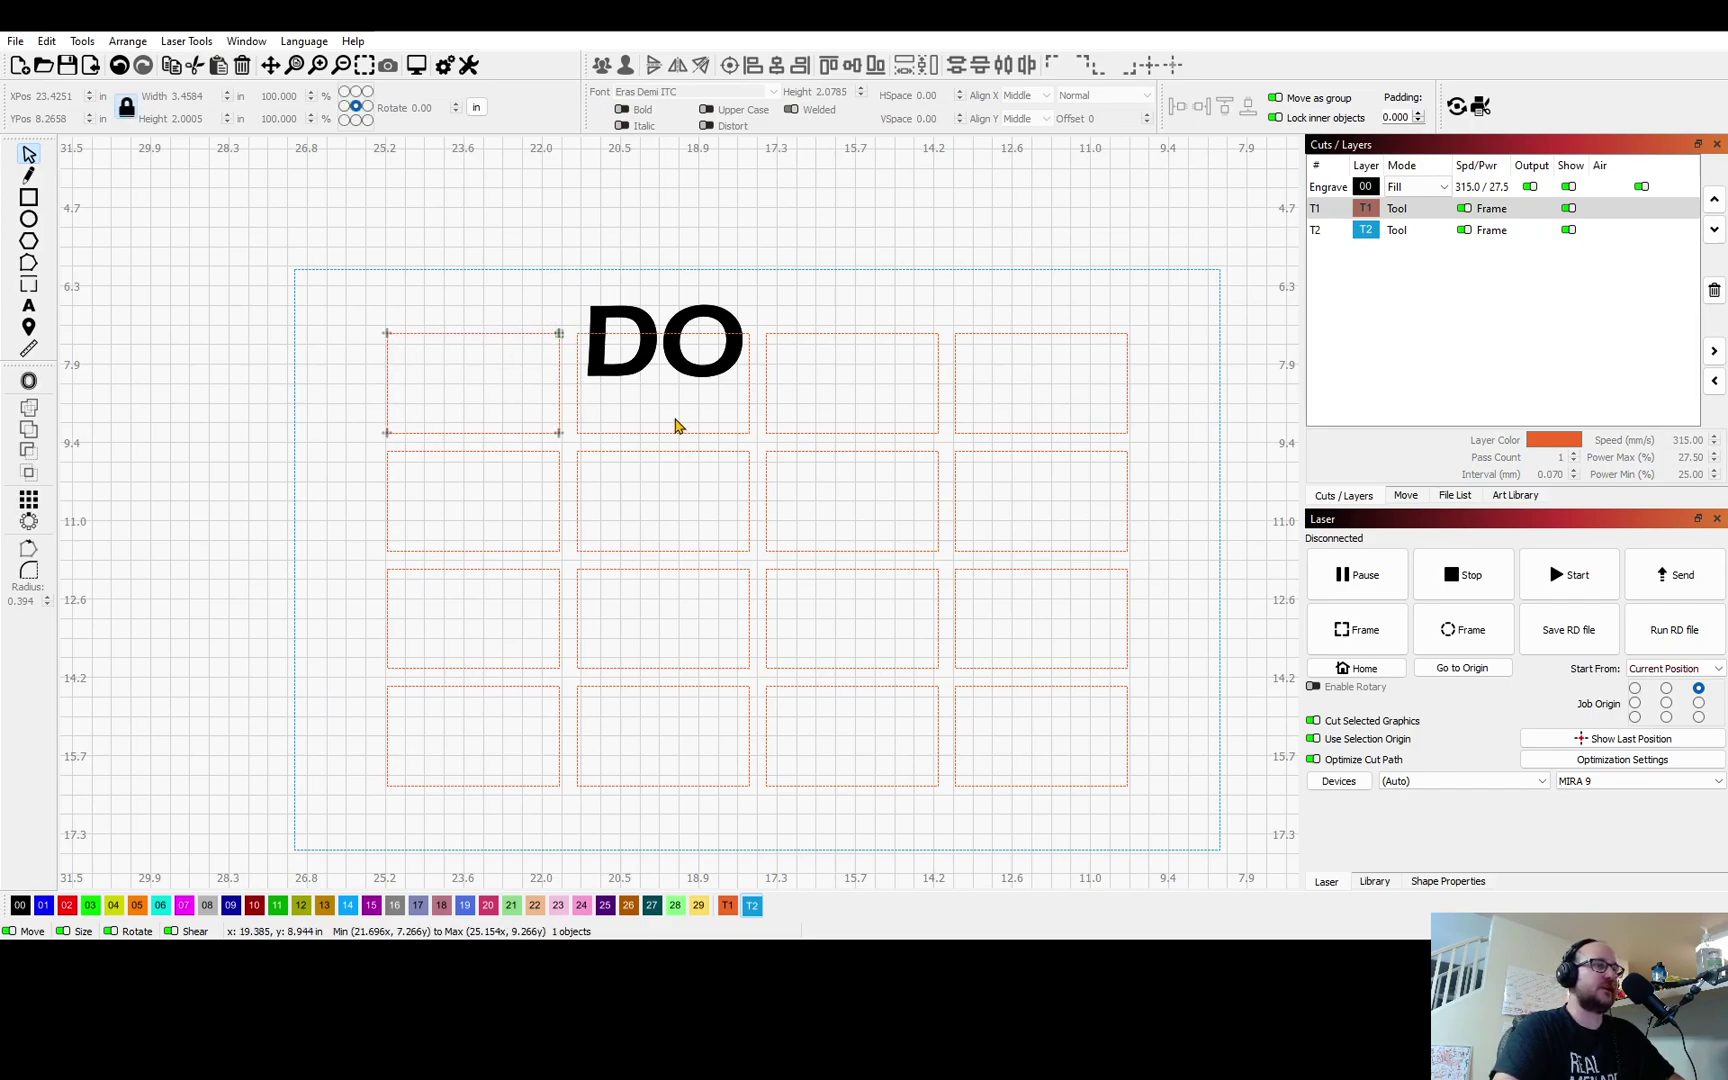
Shrink the DO text to 2.448 in wide and centre it in the top-left slot.
left_click(727, 372)
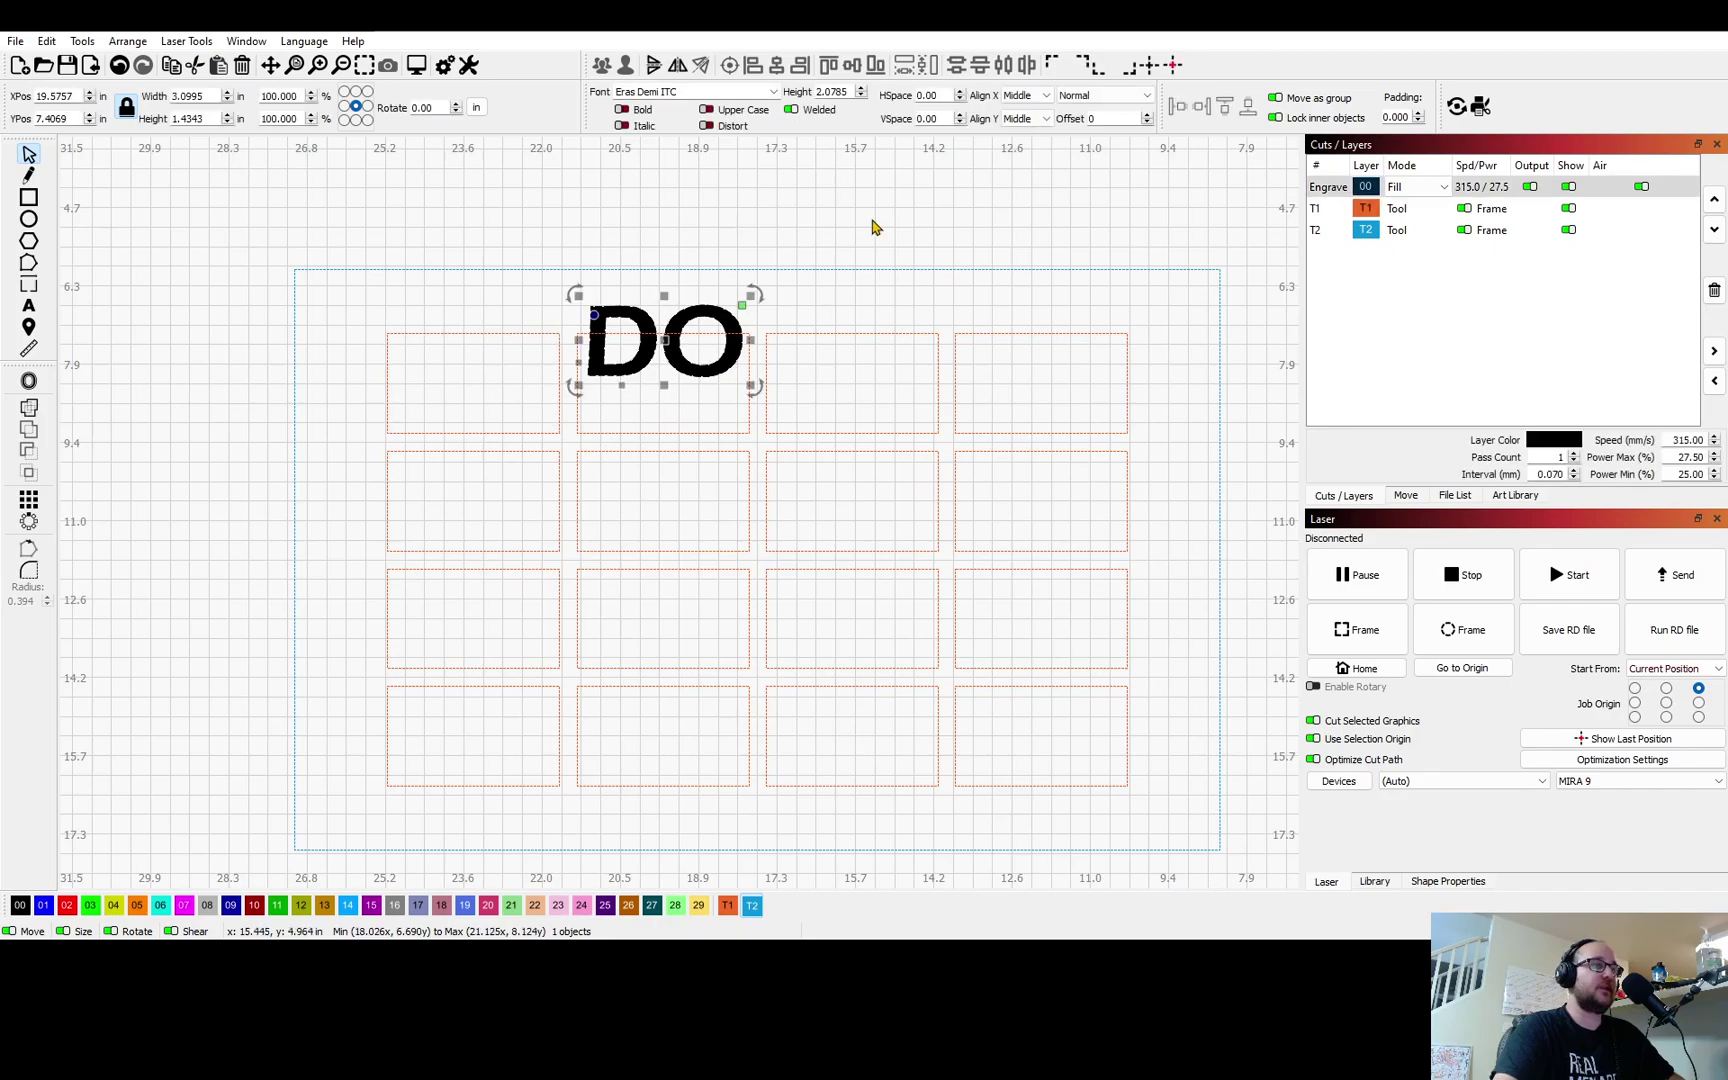
left_click_drag(754, 295, 722, 330)
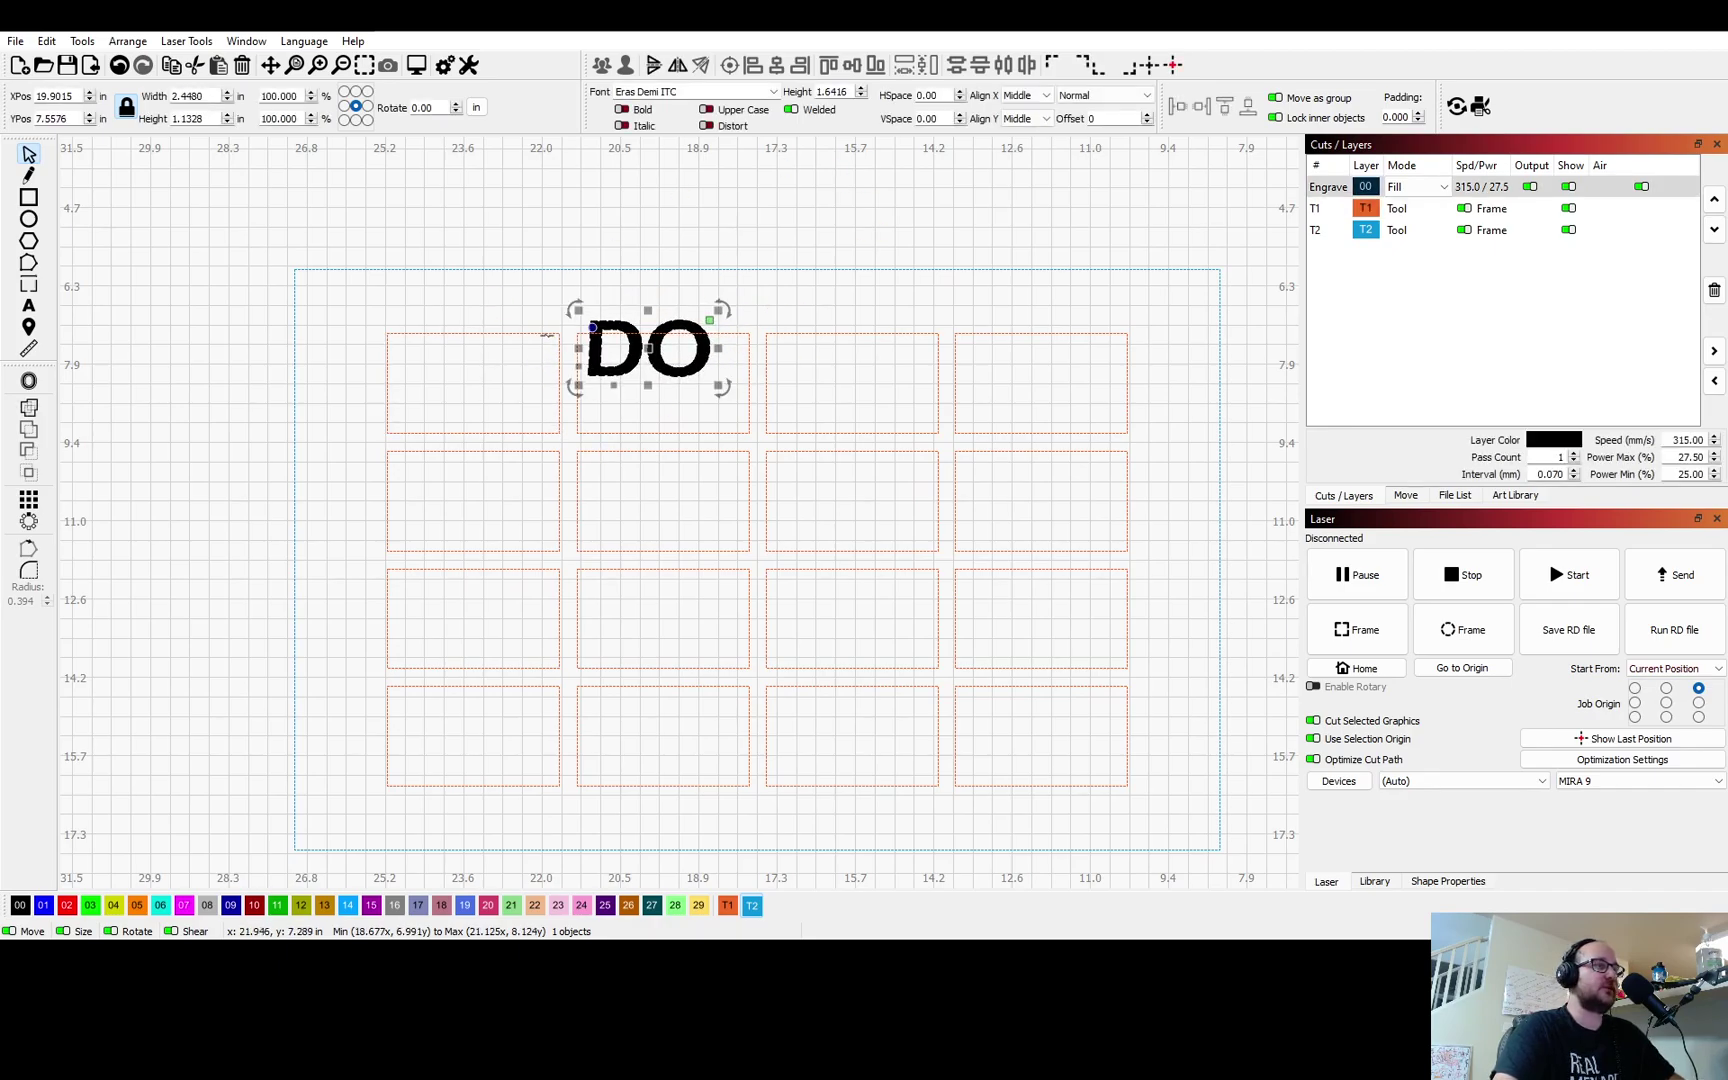
left_click(547, 334, "shift")
left_click(777, 68)
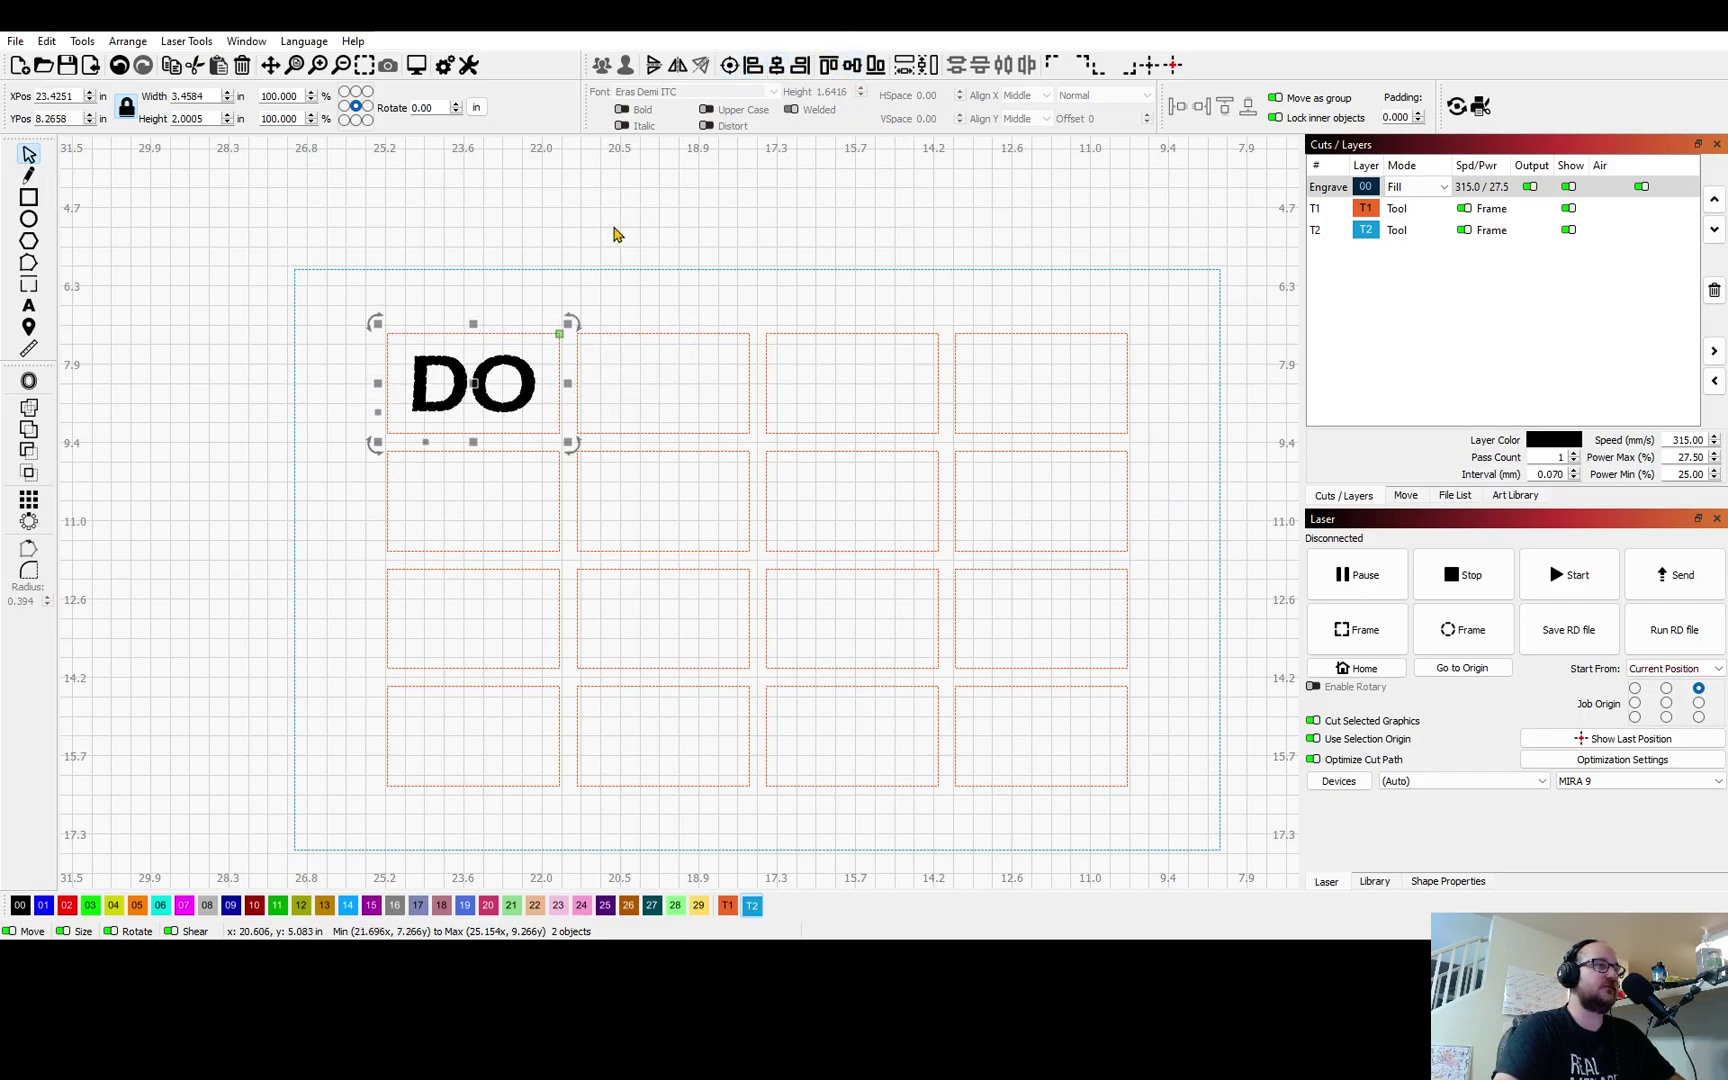
left_click(570, 314)
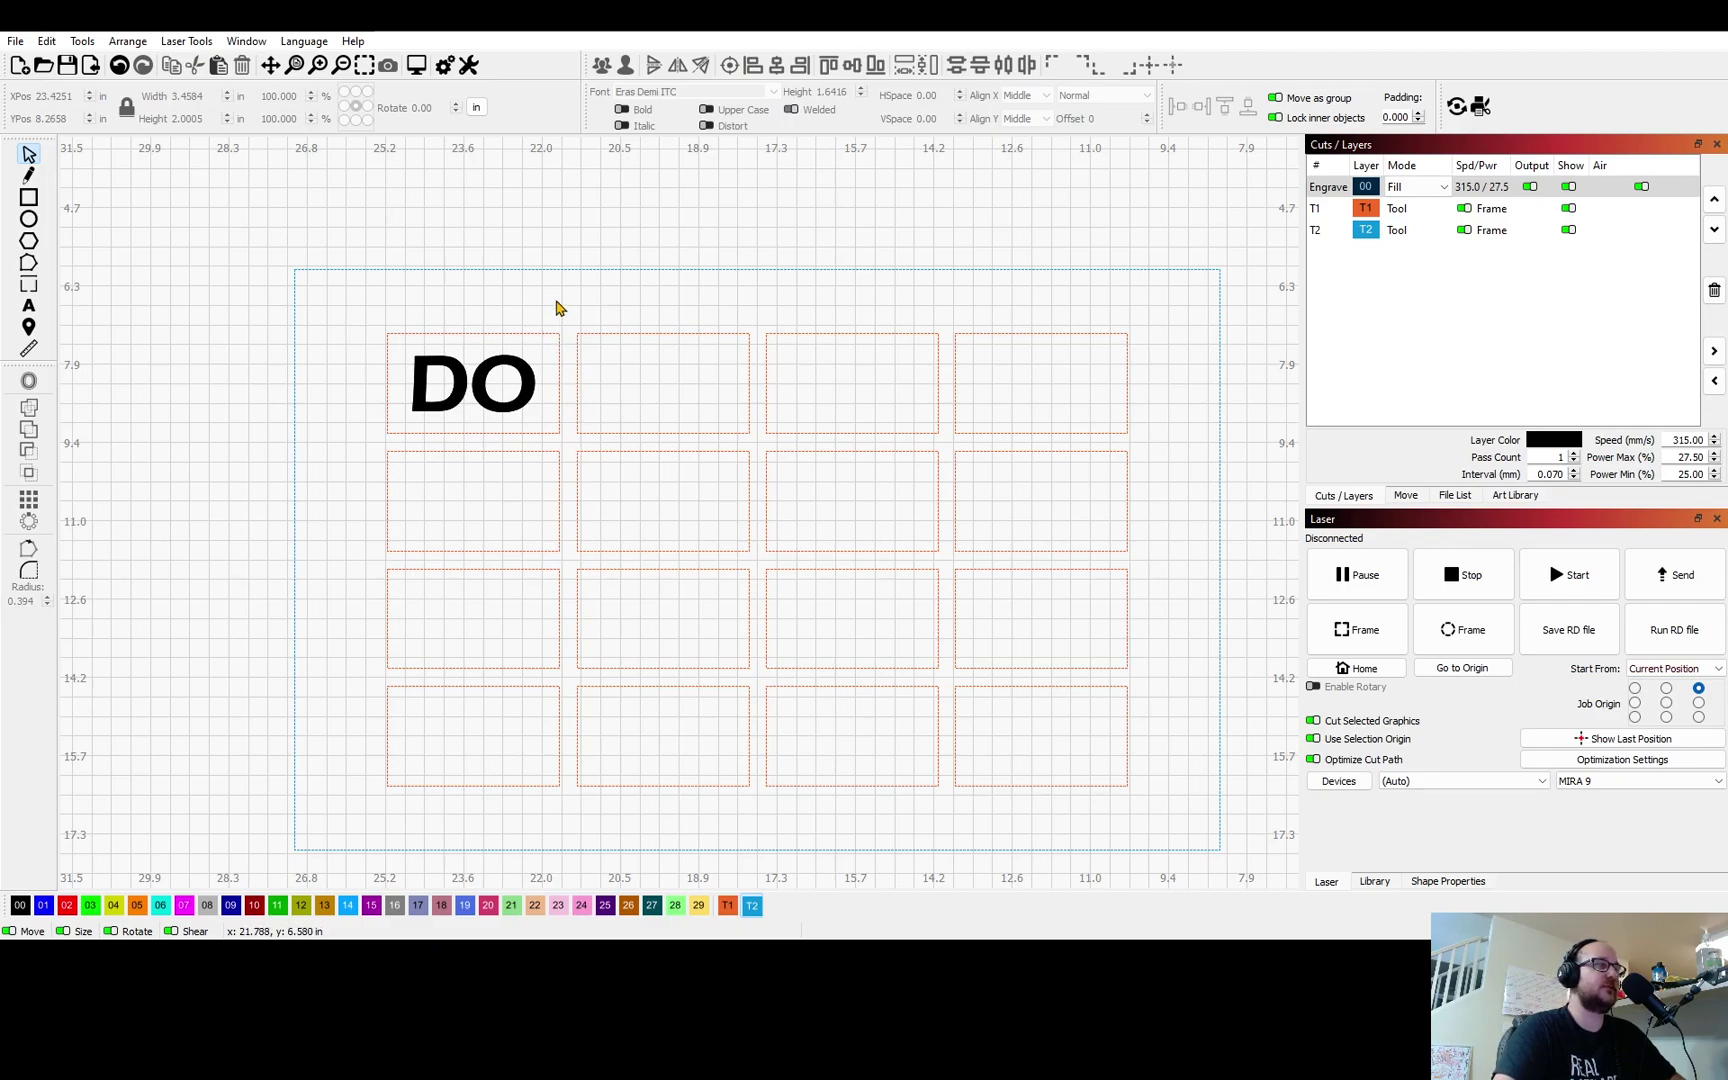
Centre the DO copy horizontally and vertically in the second top-row slot.
left_click(530, 405)
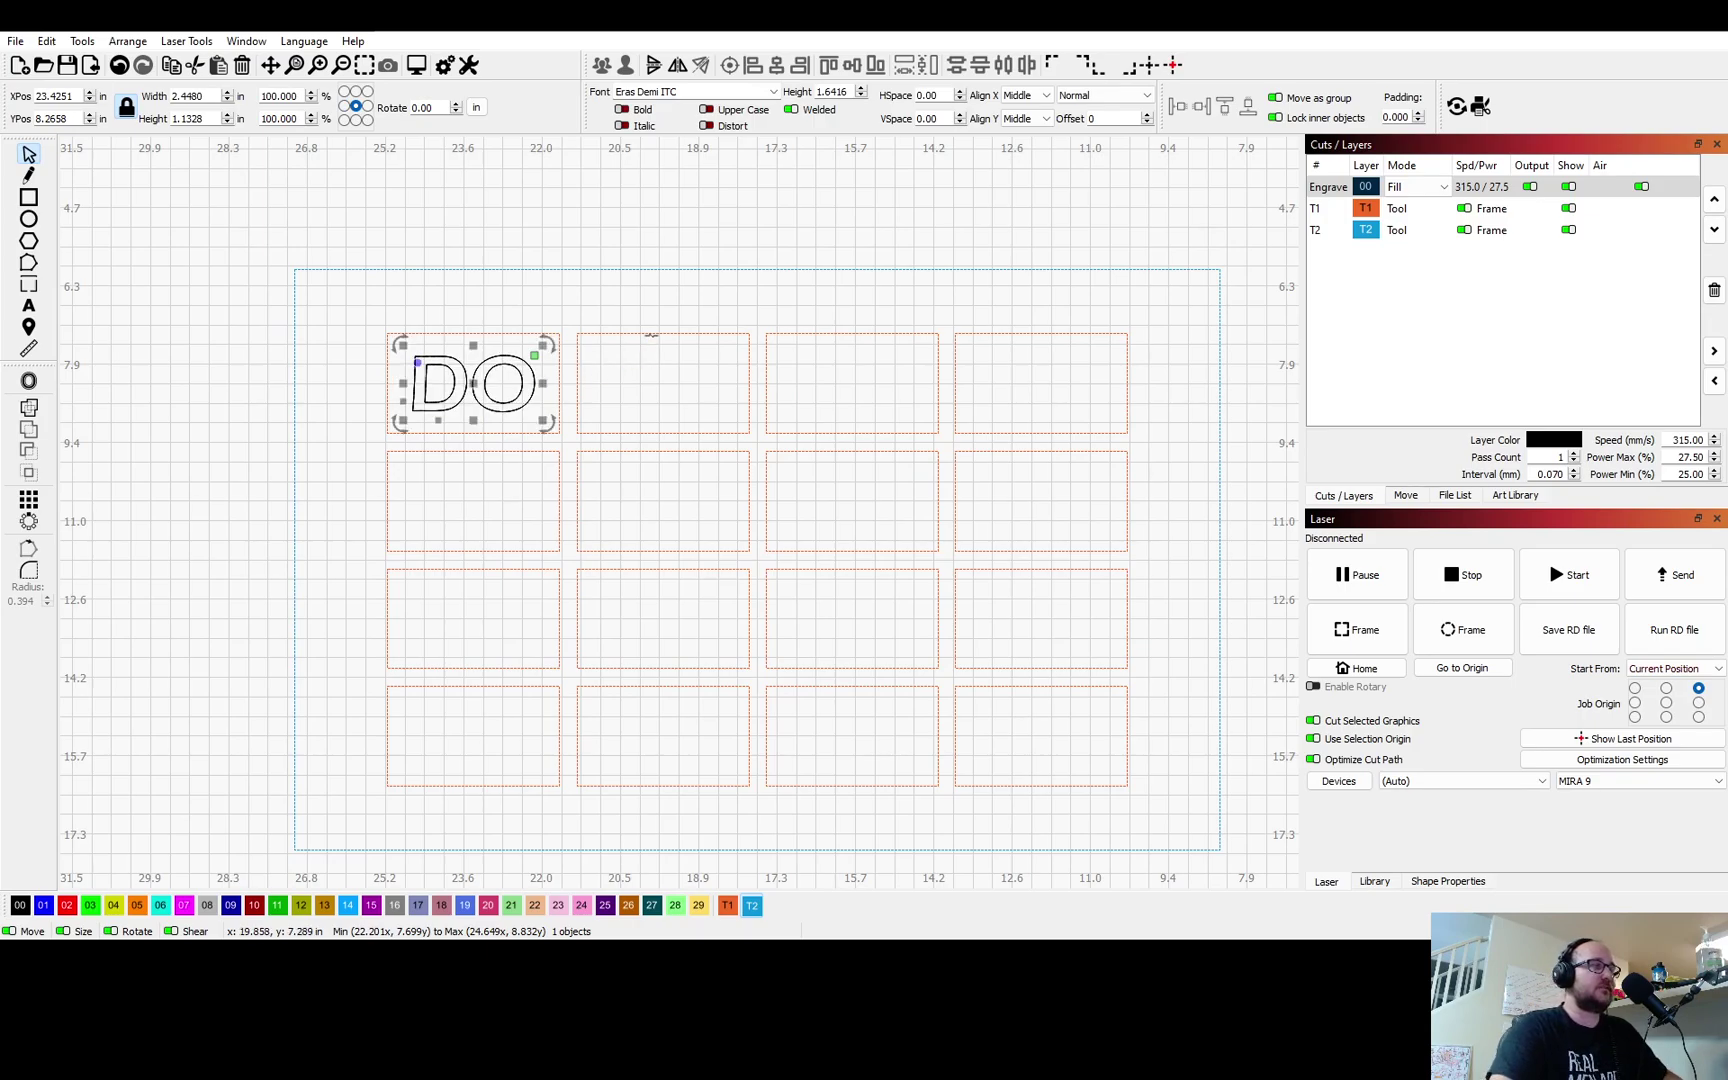
left_click(651, 334, "shift")
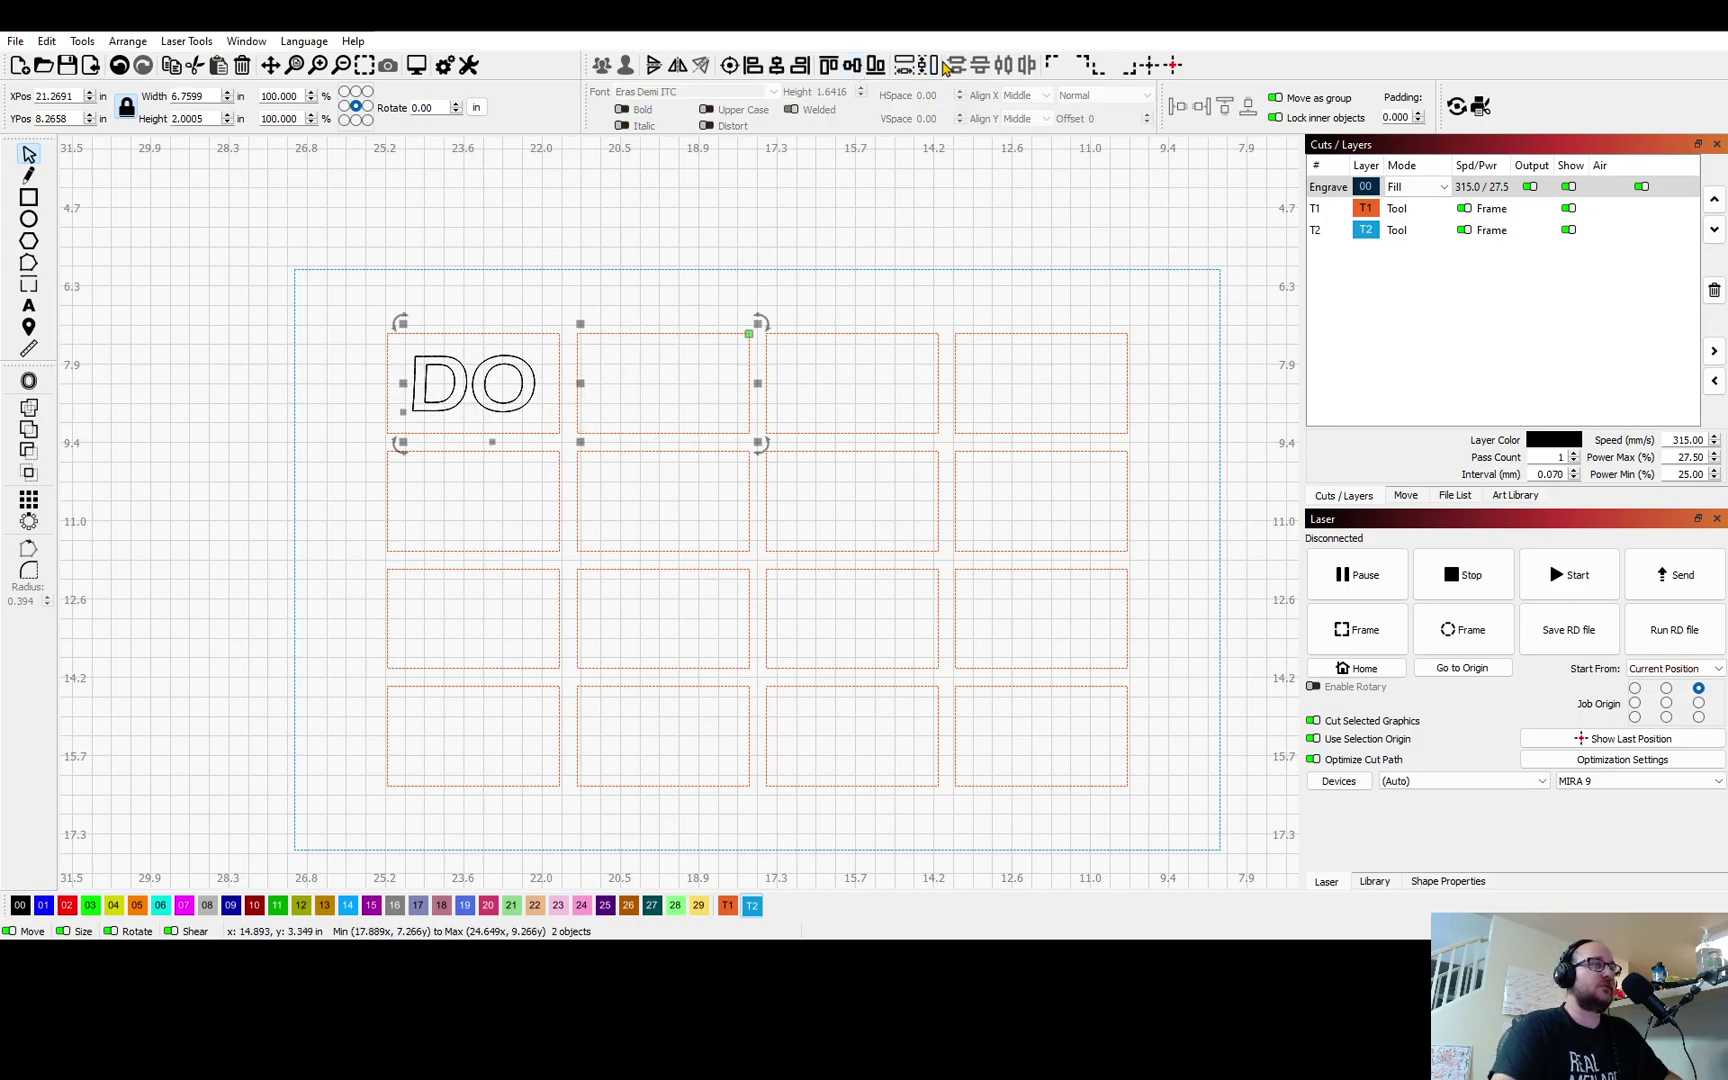
left_click(772, 68)
left_click(615, 357)
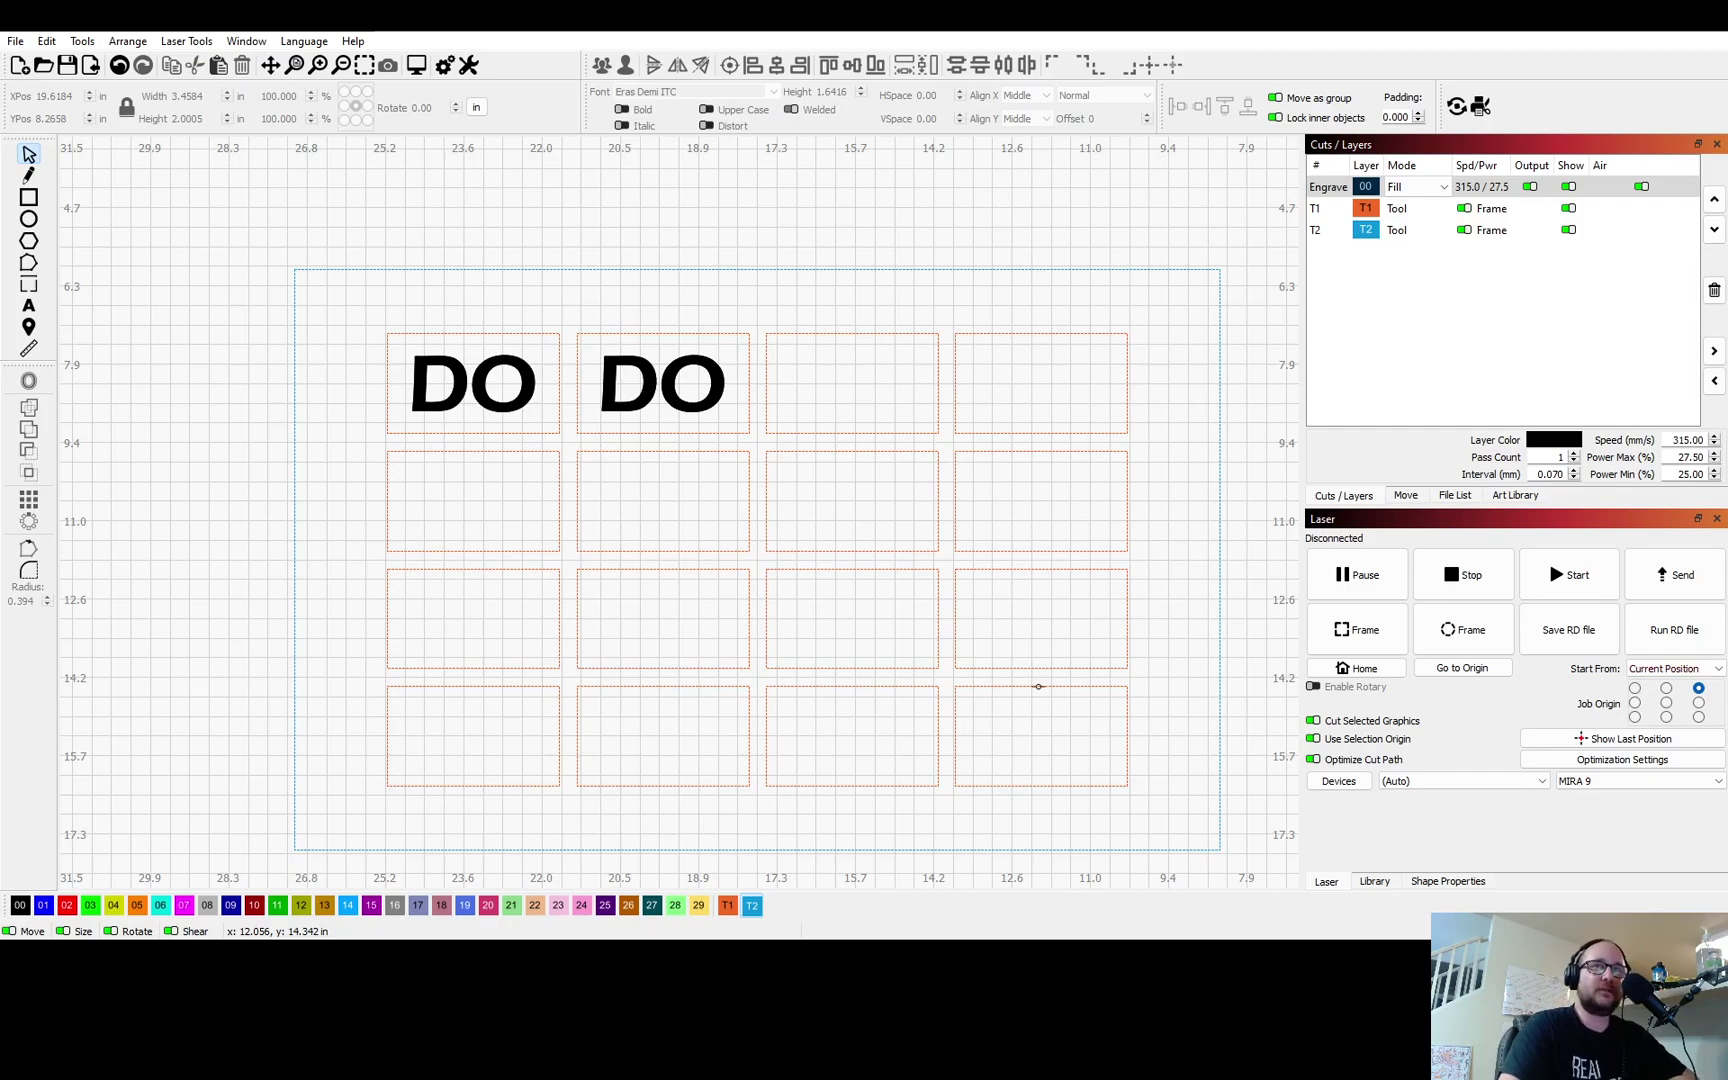
scroll(930, 560, "down", 3)
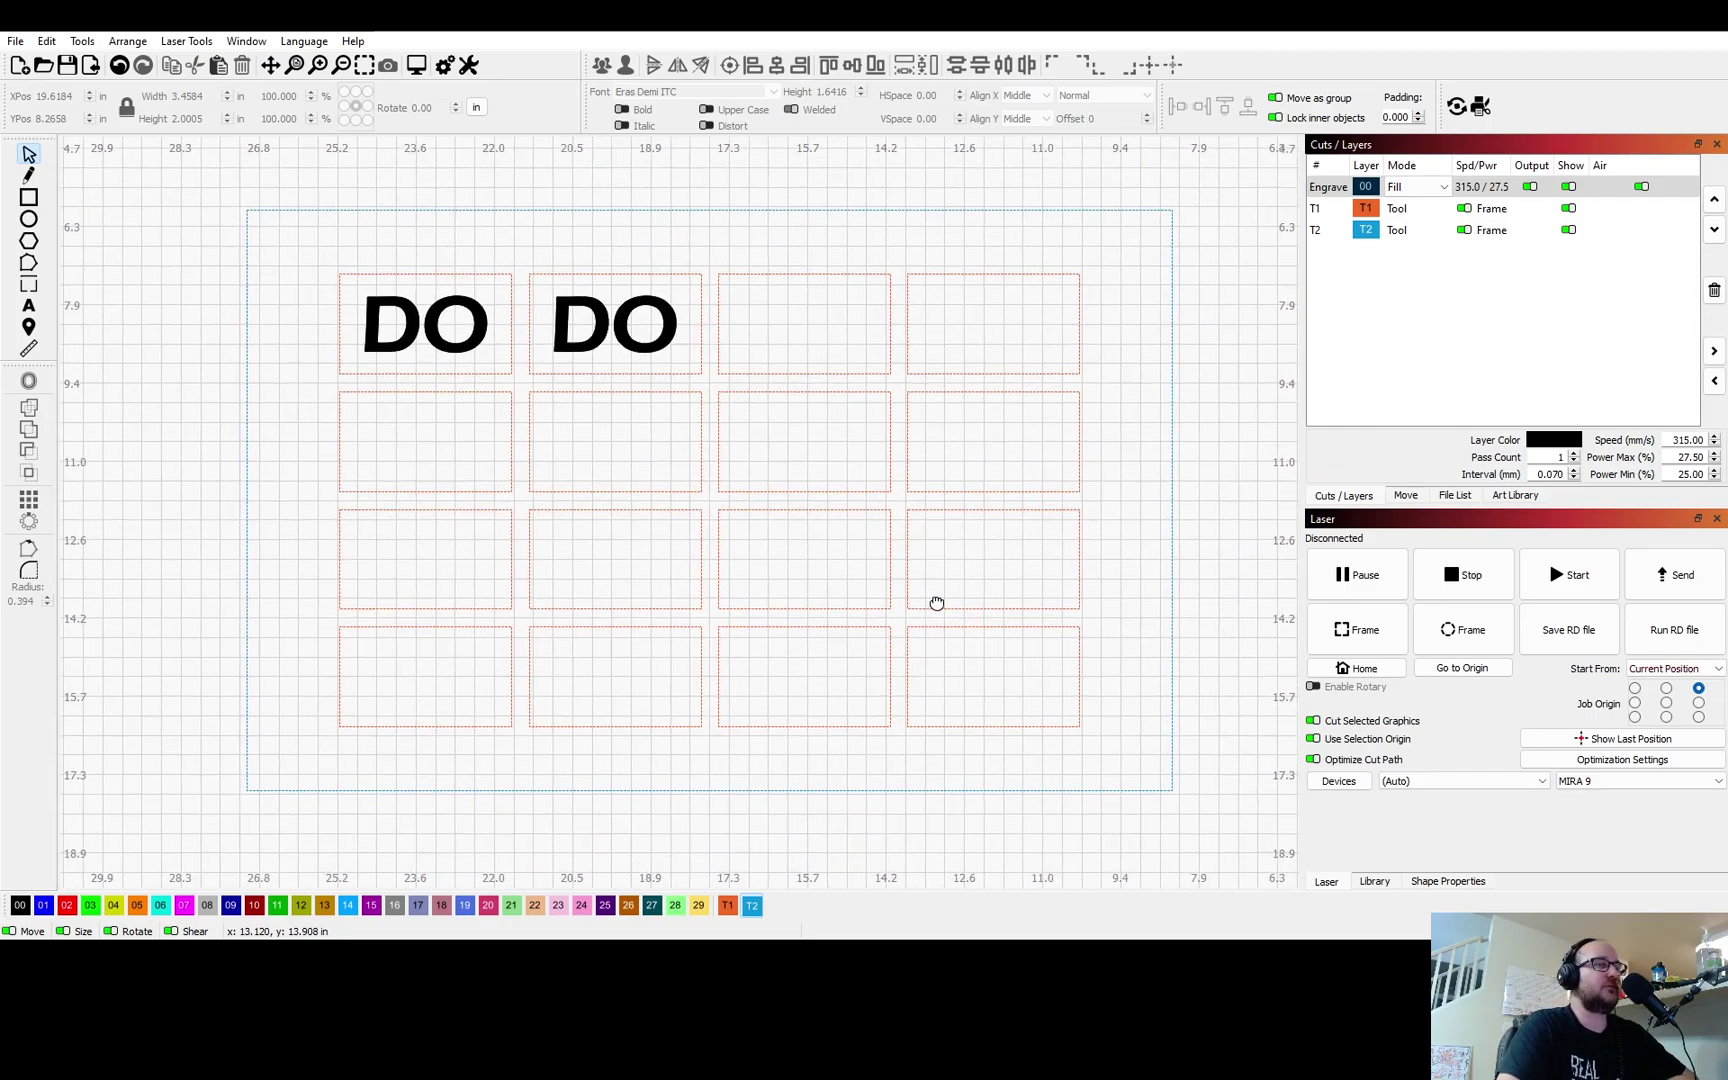
left_click_drag(322, 232, 1076, 818)
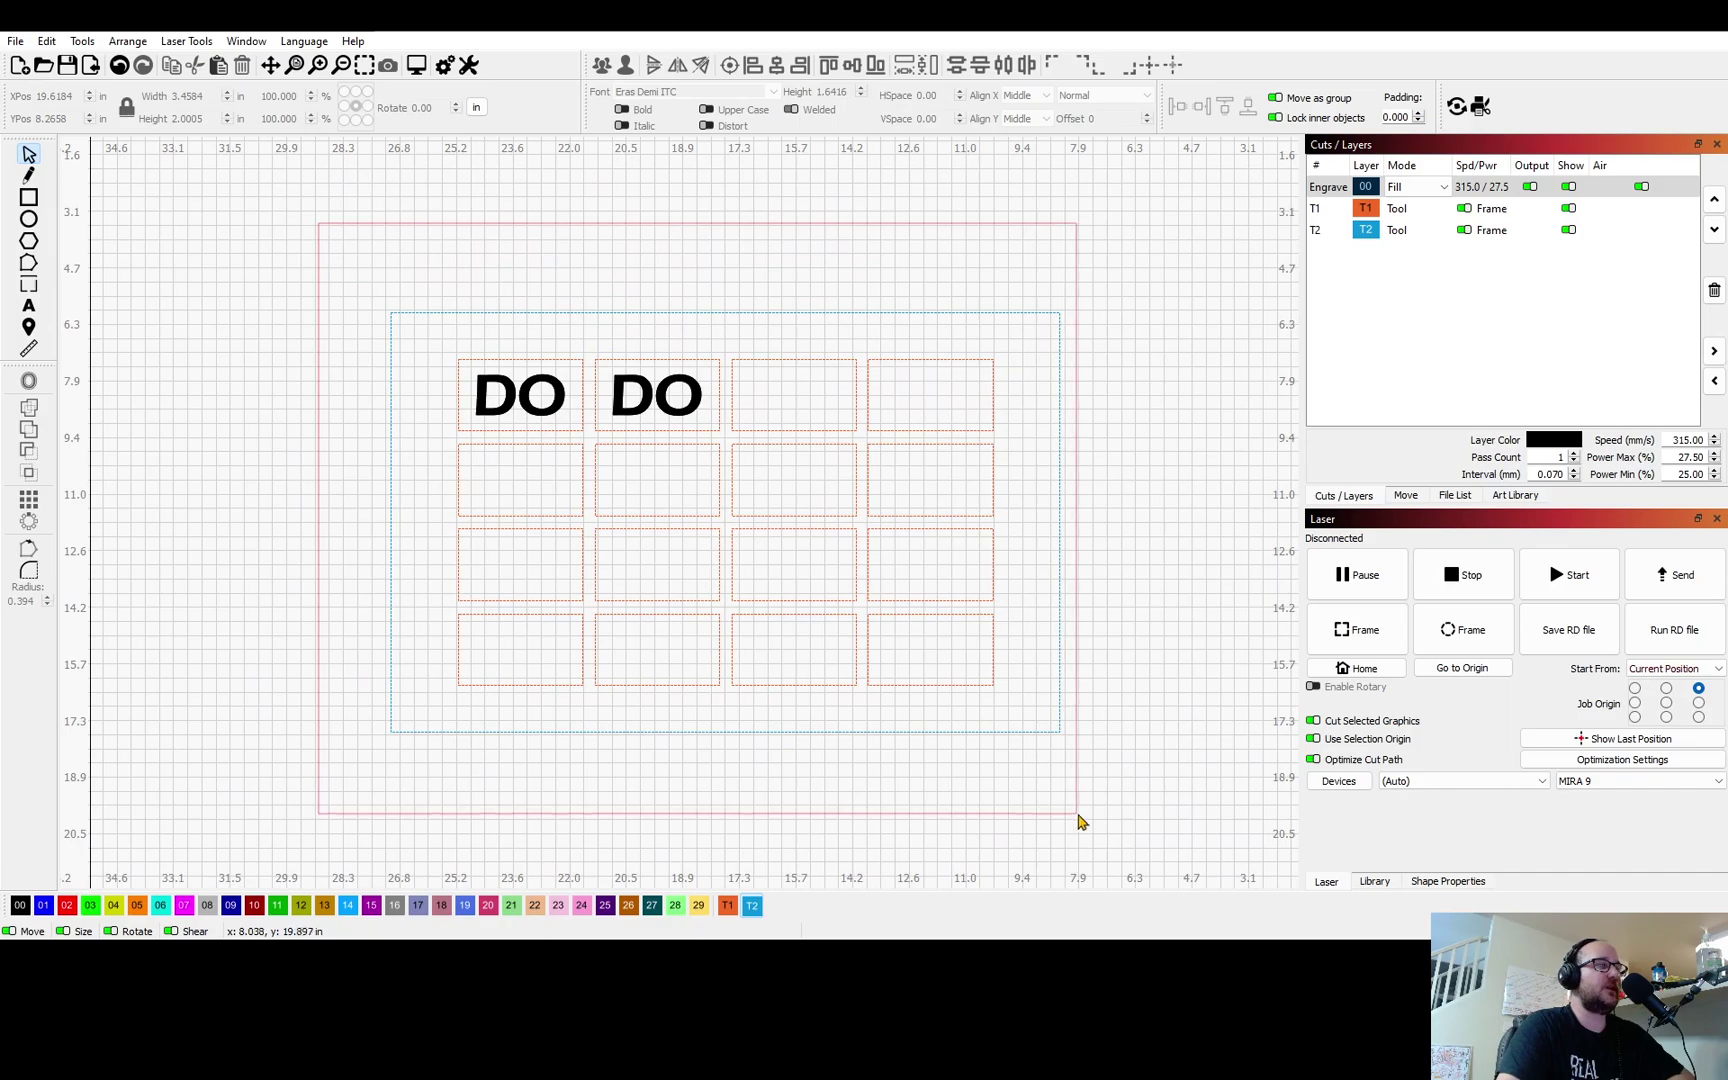
left_click_drag(721, 521, 756, 648)
key("ctrl+z")
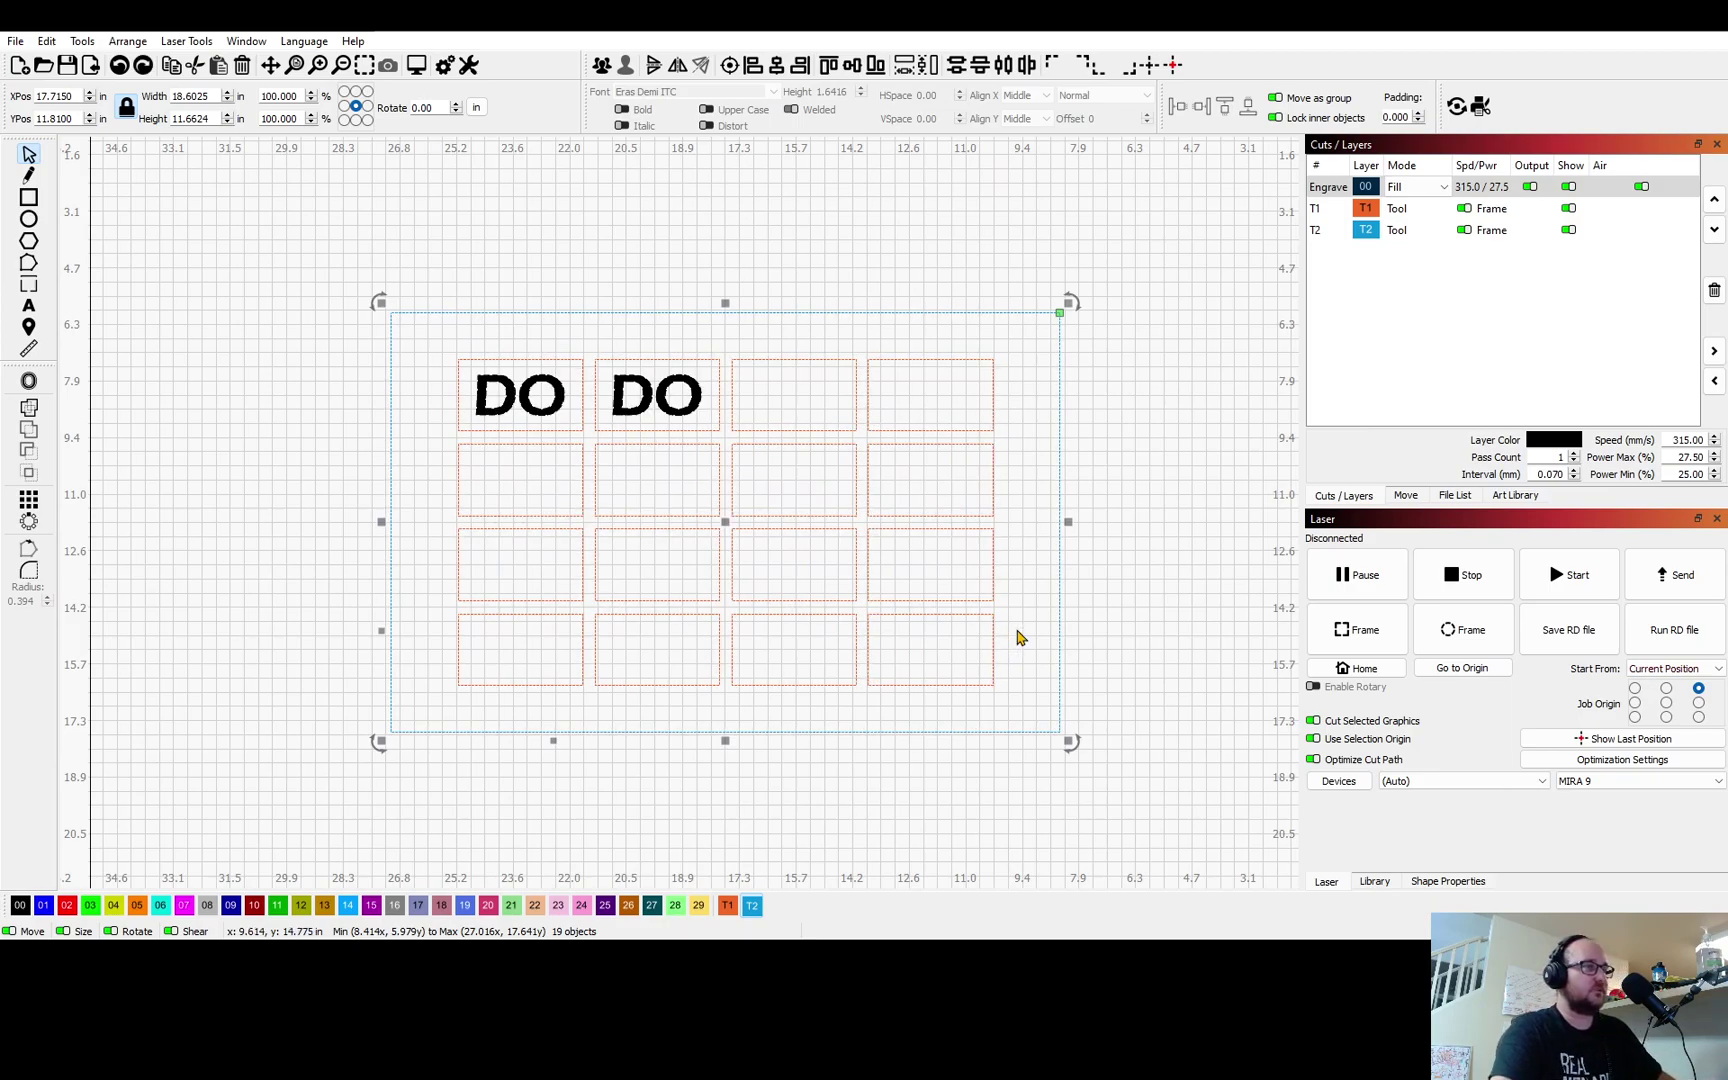
left_click(744, 505)
scroll(744, 507, "up", 1)
scroll(744, 507, "up", 1)
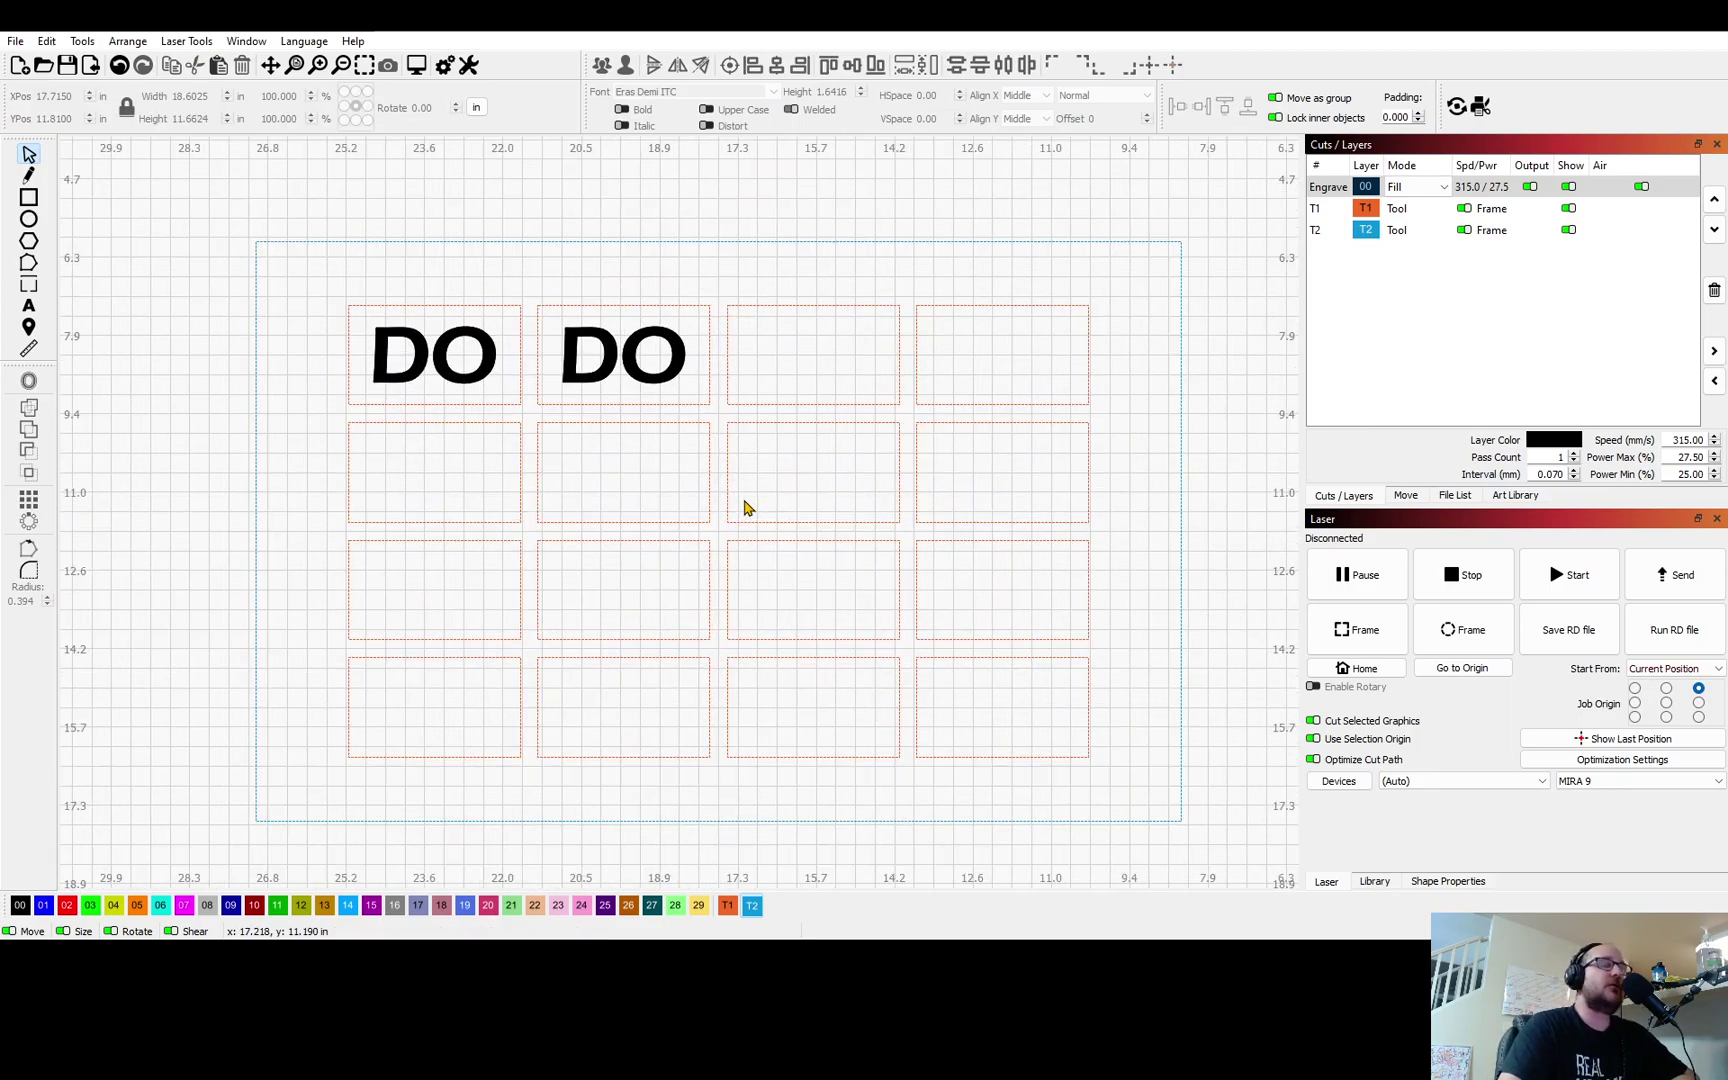